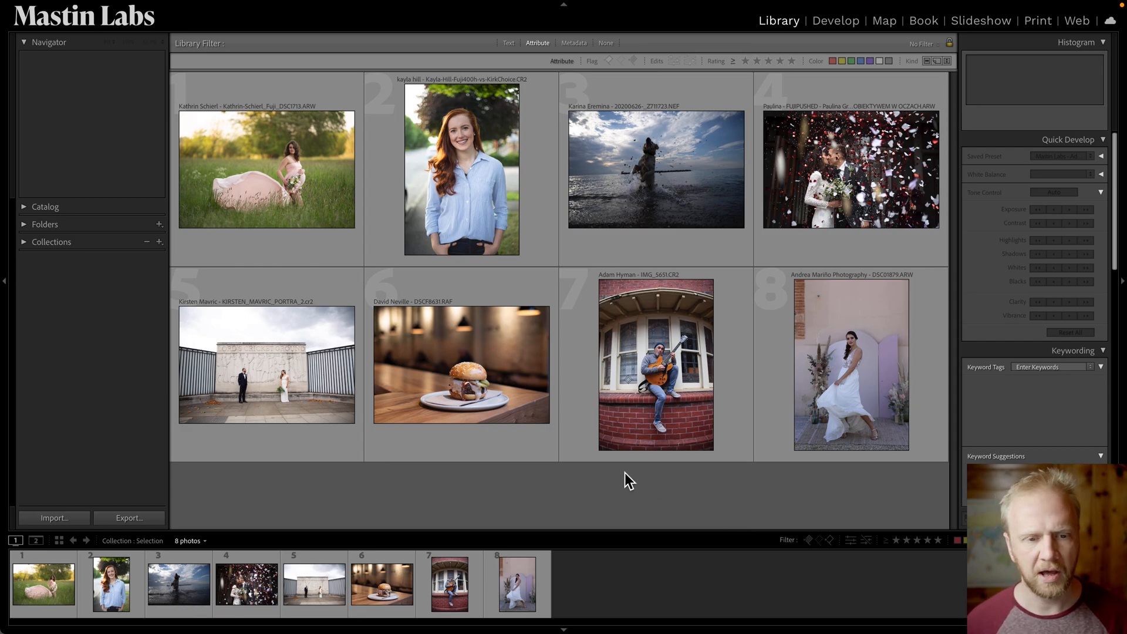
Open the maternity field photo in Develop and apply the Mastin Labs Fuji Original preset 1b. Fuji 400H.
{"action": "left_click", "coordinate": [304, 199]}
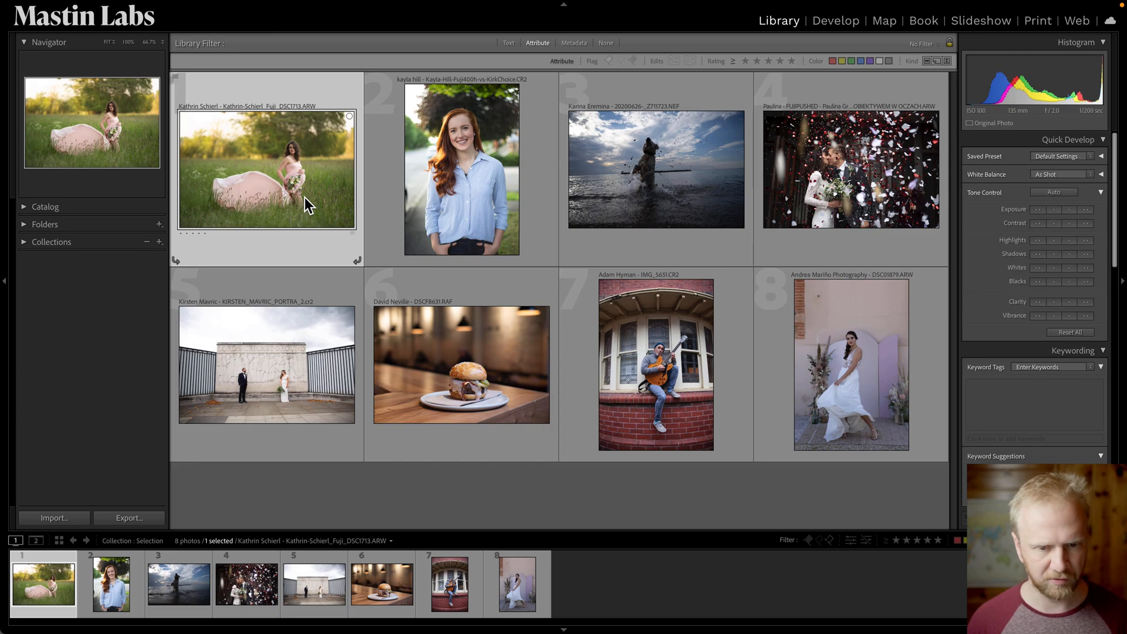
{"action": "key", "text": "d"}
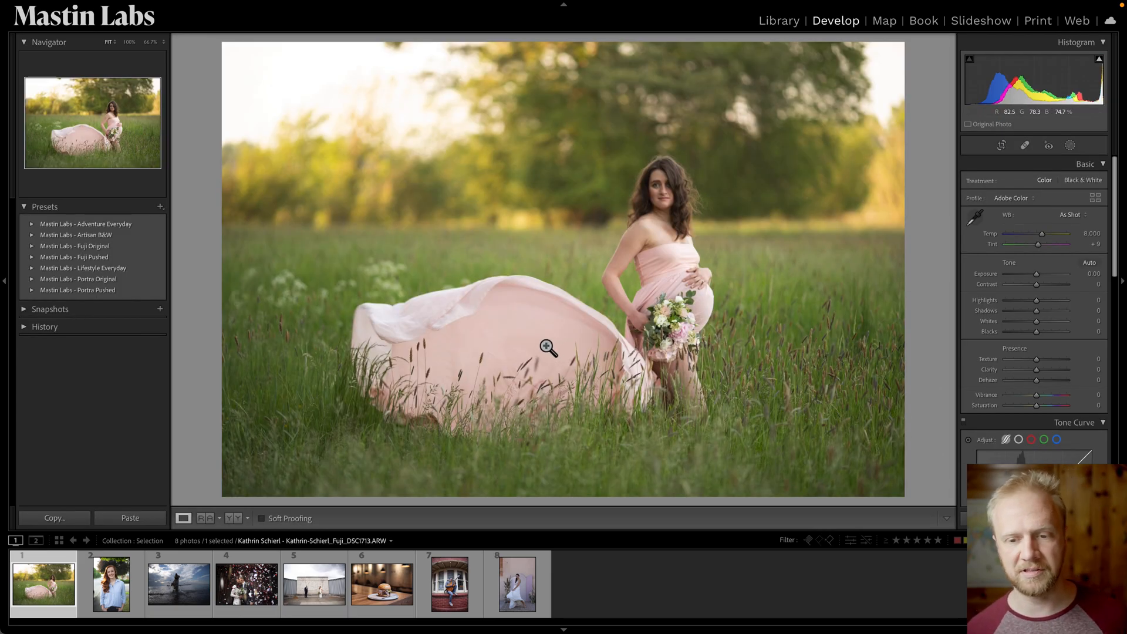
{"action": "key", "text": "g"}
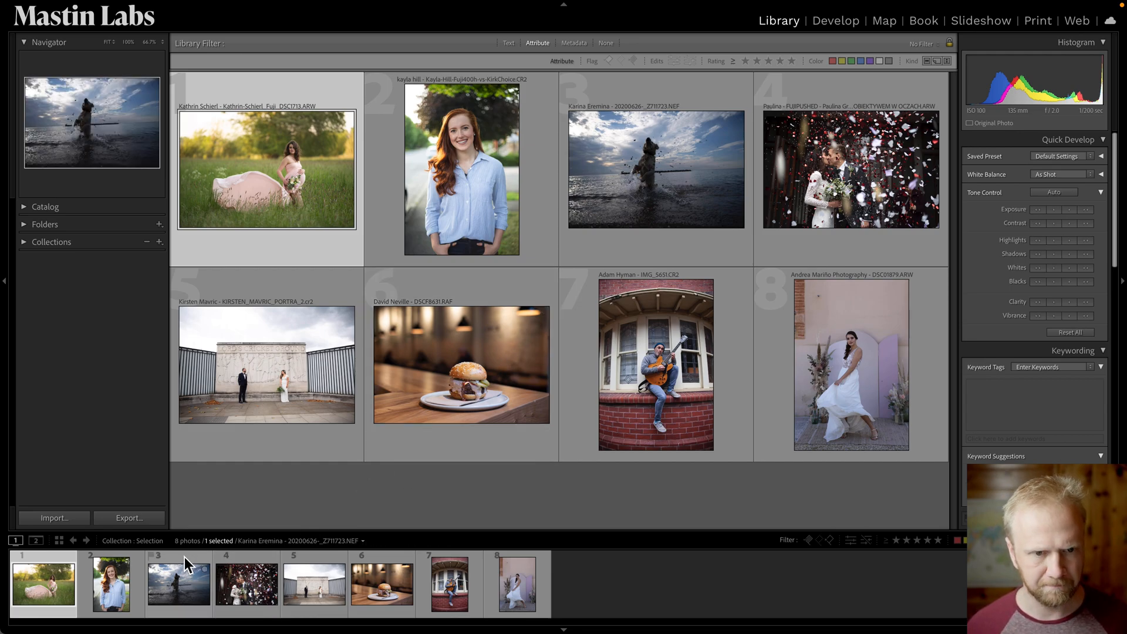
{"action": "key", "text": "d"}
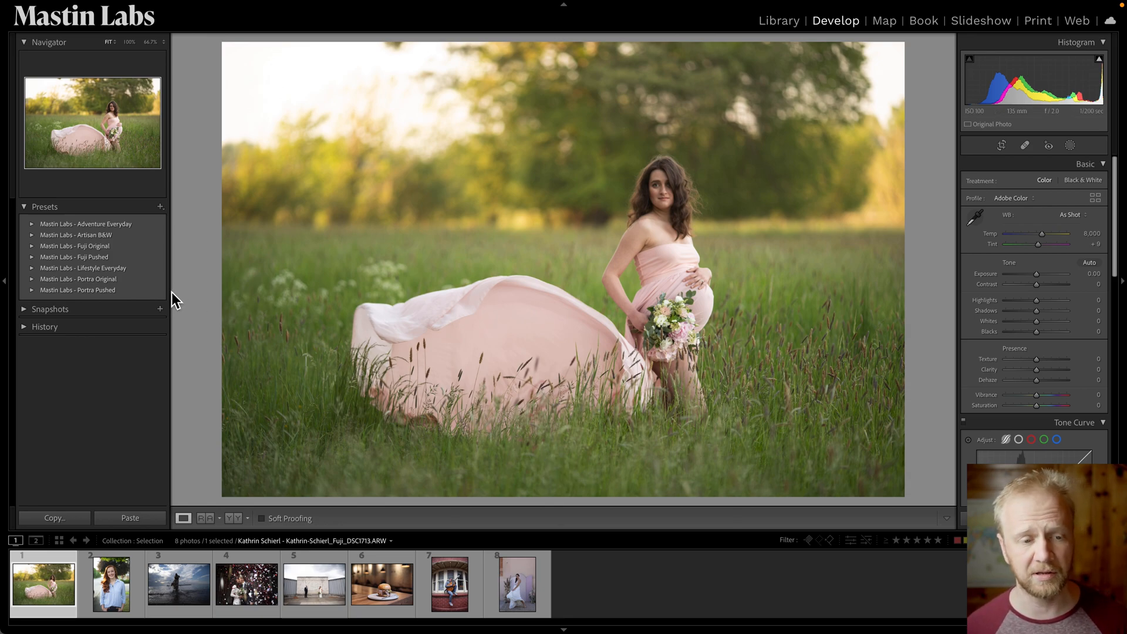
{"action": "left_click", "coordinate": [33, 247]}
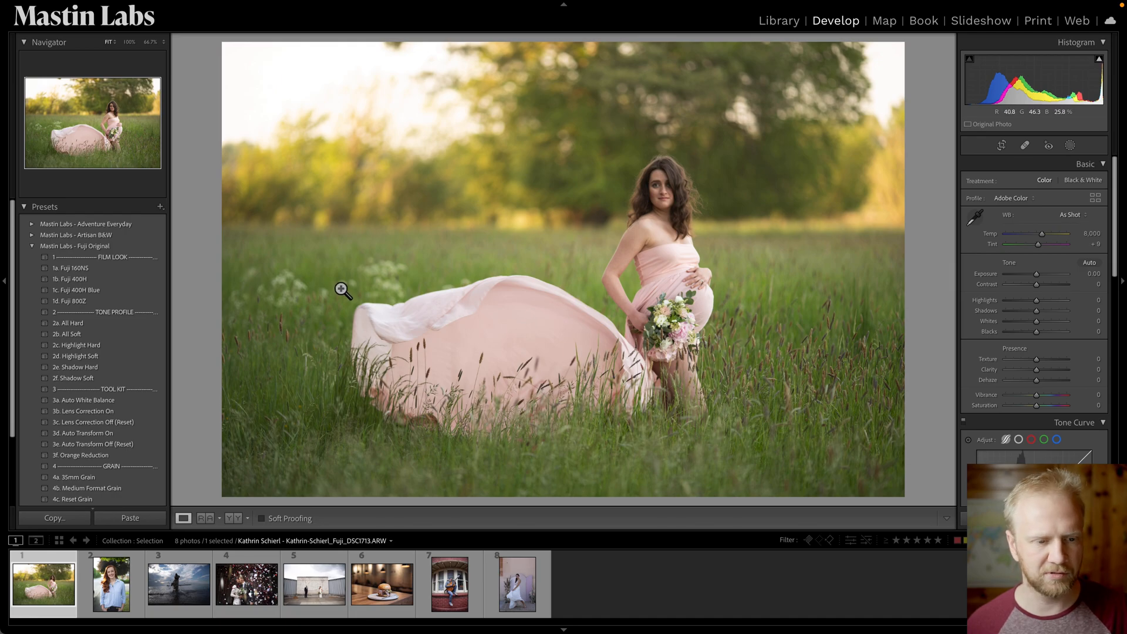
{"action": "left_click", "coordinate": [146, 281]}
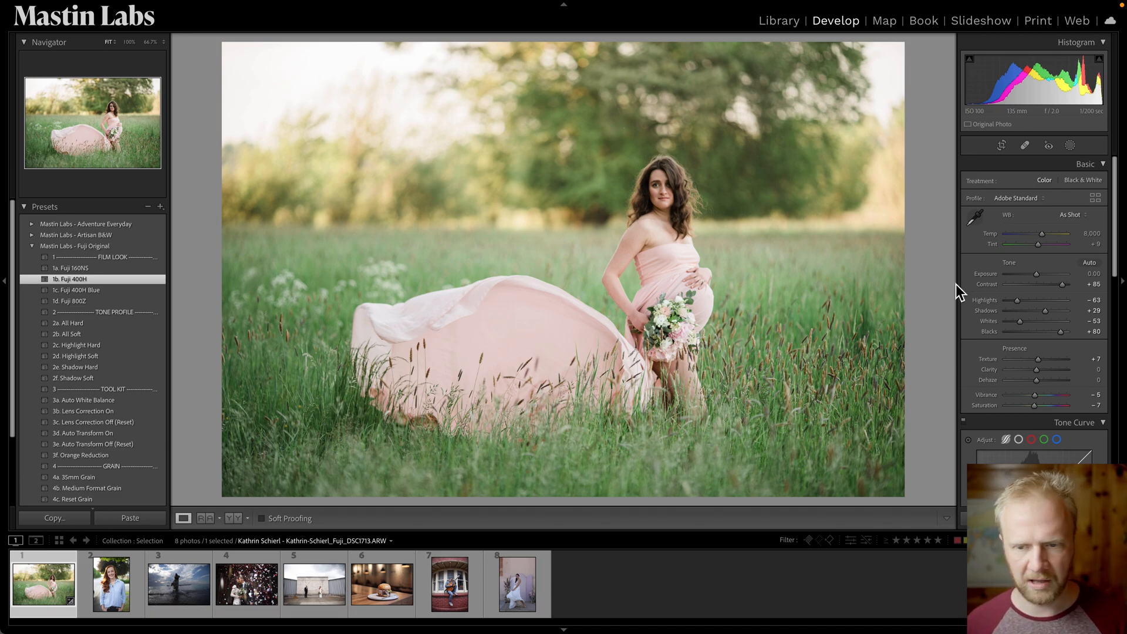
Set the photo's global Exposure to +0.25.
{"action": "left_click_drag", "start_coordinate": [1041, 276], "coordinate": [1041, 277]}
{"action": "key", "text": "Down"}
{"action": "key", "text": "Down"}
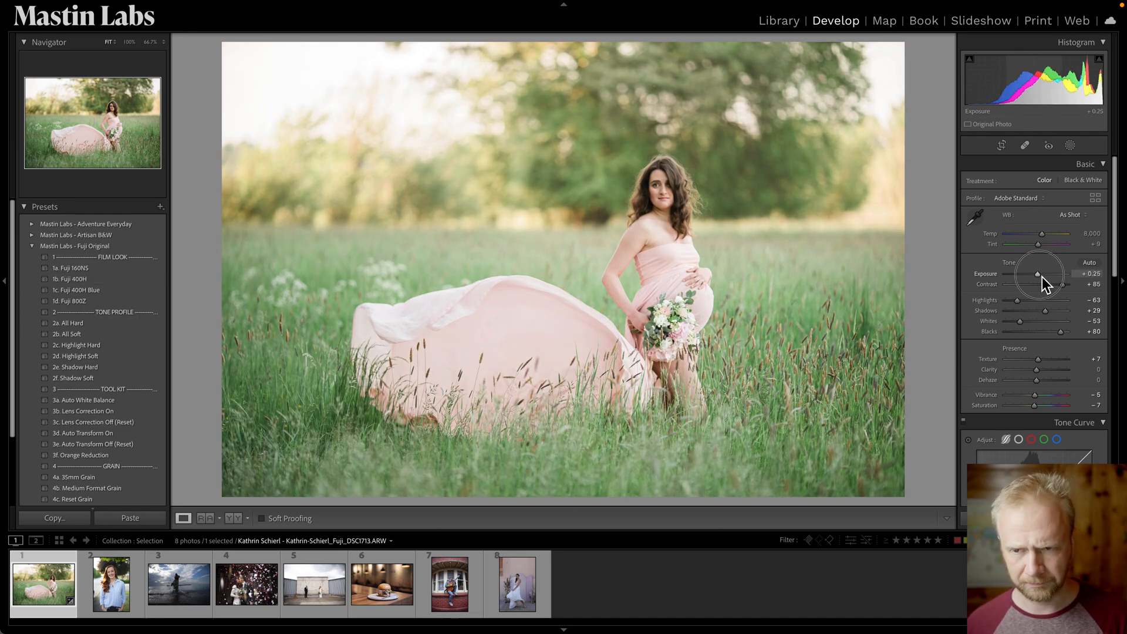
{"action": "key", "text": "Up"}
{"action": "key", "text": "Up"}
{"action": "key", "text": "Up"}
{"action": "key", "text": "Up"}
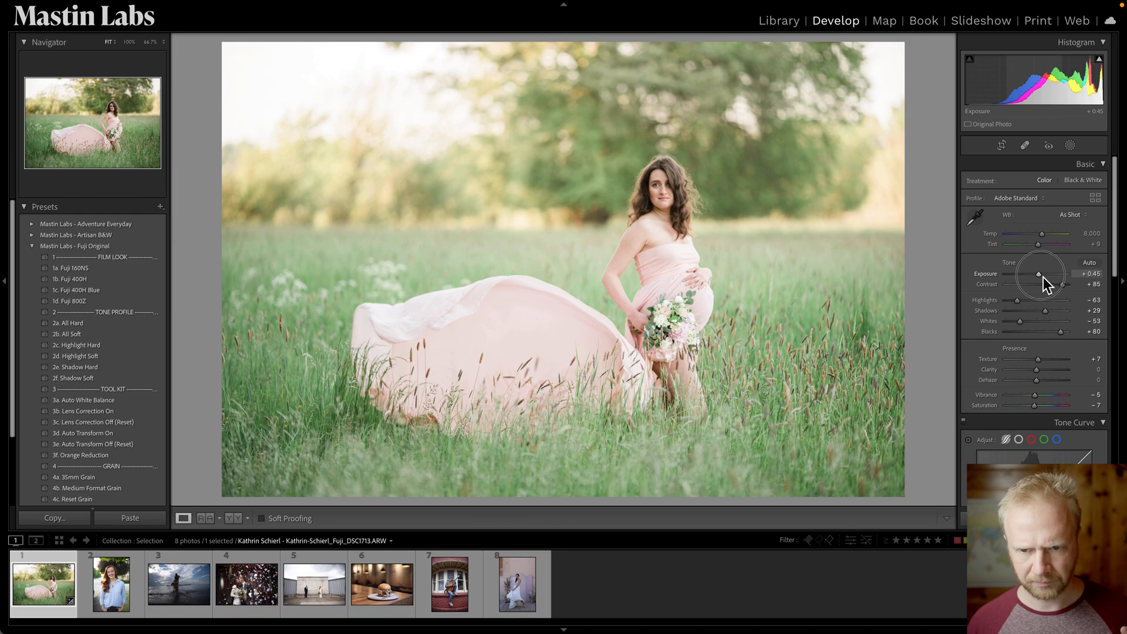
{"action": "key", "text": "Down"}
{"action": "key", "text": "Down"}
{"action": "key", "text": "Down"}
{"action": "key", "text": "Down"}
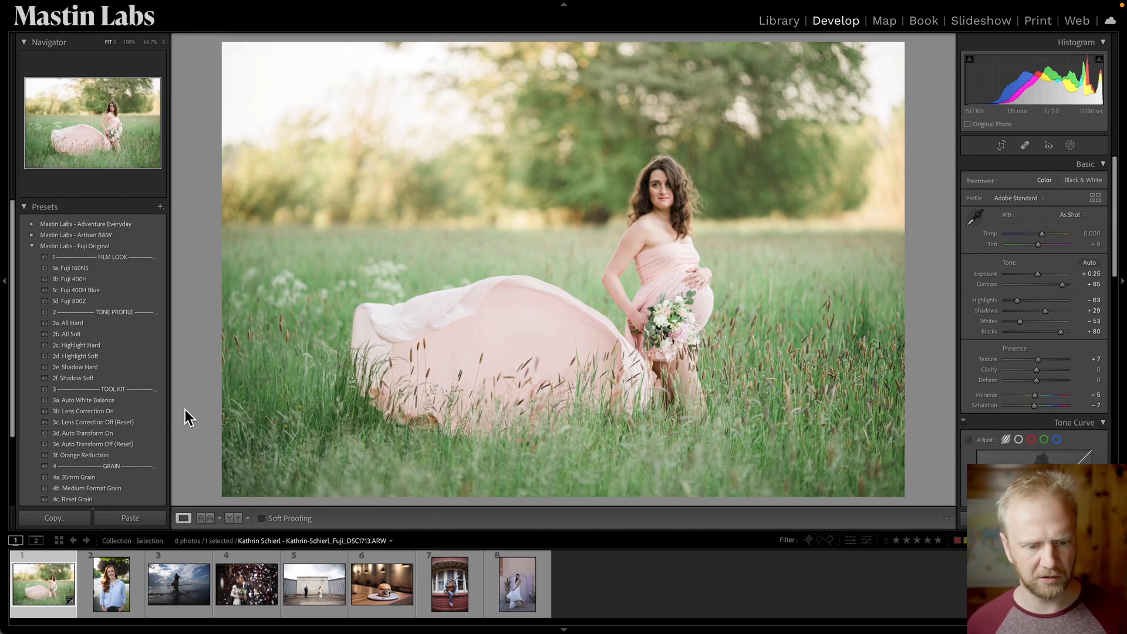
Create a new Select Subject mask on the pregnant woman.
{"action": "key", "text": "t"}
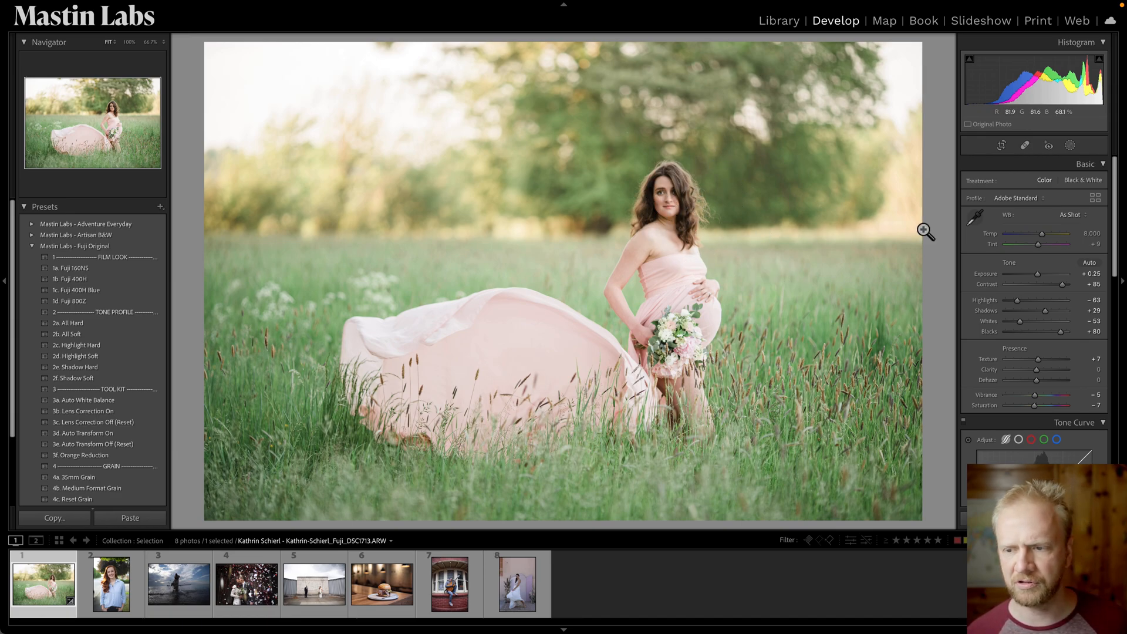
{"action": "left_click", "coordinate": [1077, 150]}
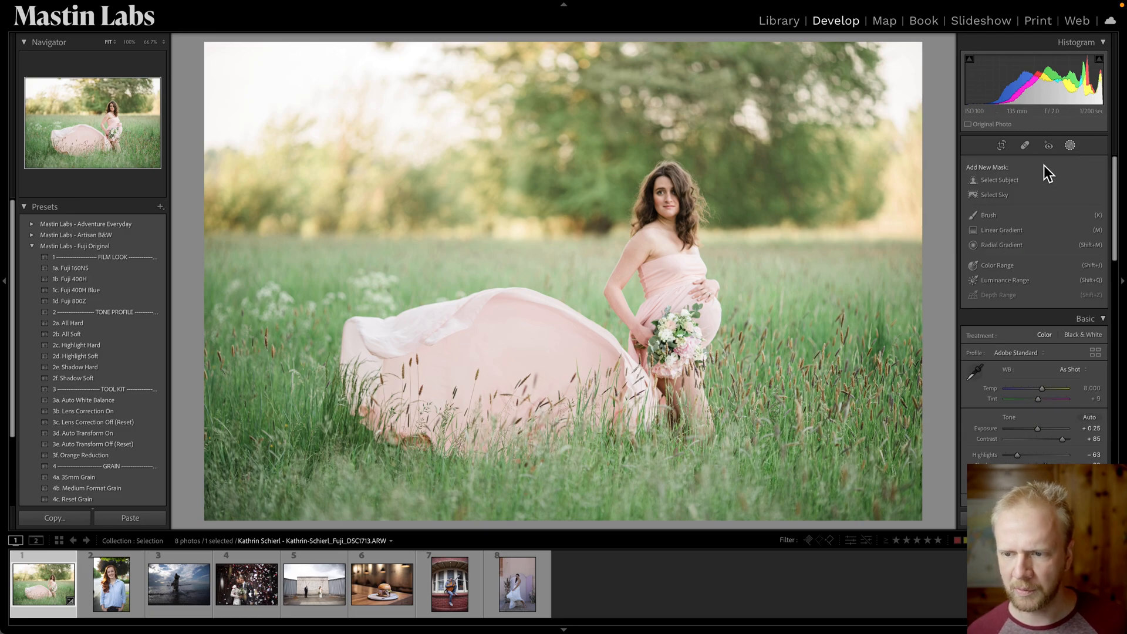
{"action": "left_click", "coordinate": [1019, 180]}
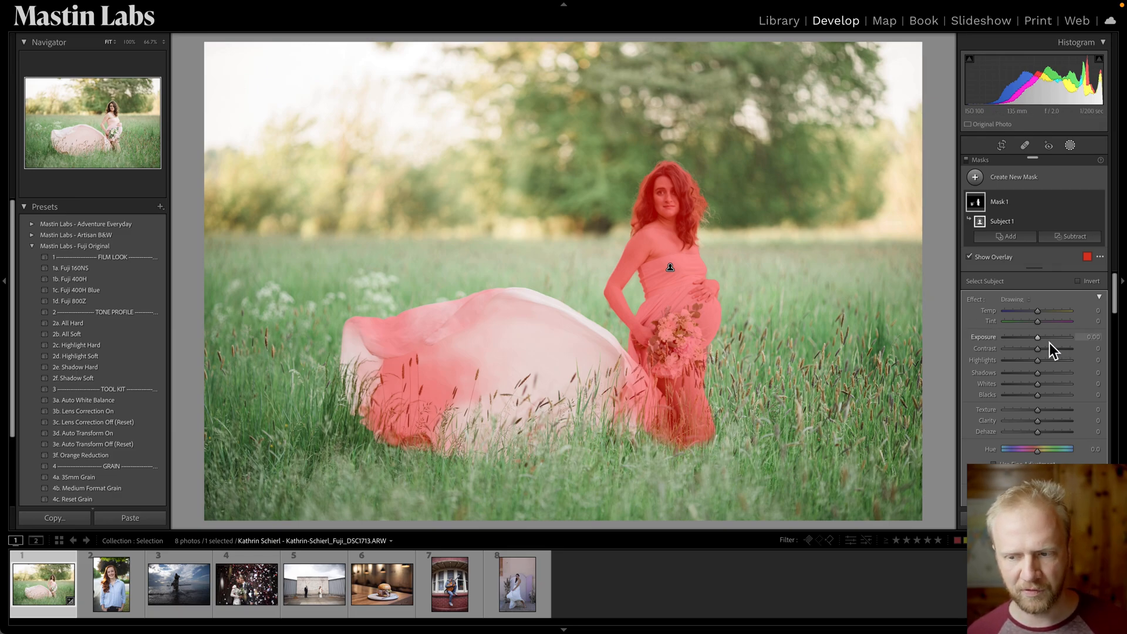
Test the subject mask's Exposure and Temp sliders, resetting each back to 0.
{"action": "mouse_move", "coordinate": [1043, 342]}
{"action": "left_mouse_down"}
{"action": "mouse_move", "coordinate": [1033, 333]}
{"action": "mouse_move", "coordinate": [1095, 340]}
{"action": "mouse_move", "coordinate": [1063, 323]}
{"action": "mouse_move", "coordinate": [1042, 328]}
{"action": "left_mouse_up"}
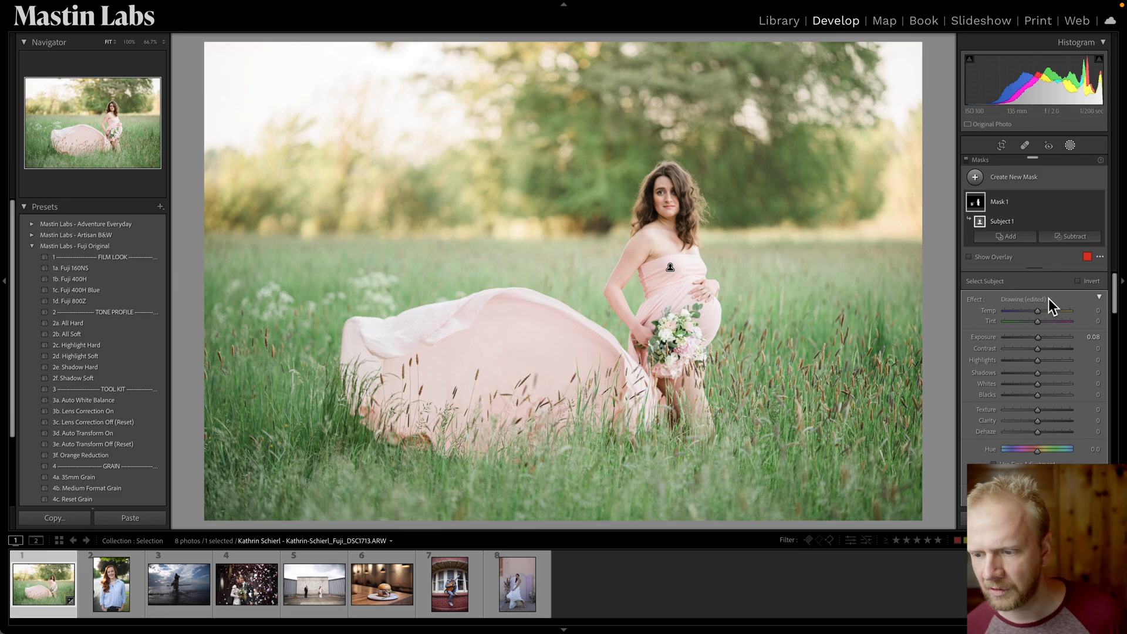
{"action": "left_click_drag", "start_coordinate": [1044, 343], "coordinate": [1045, 347]}
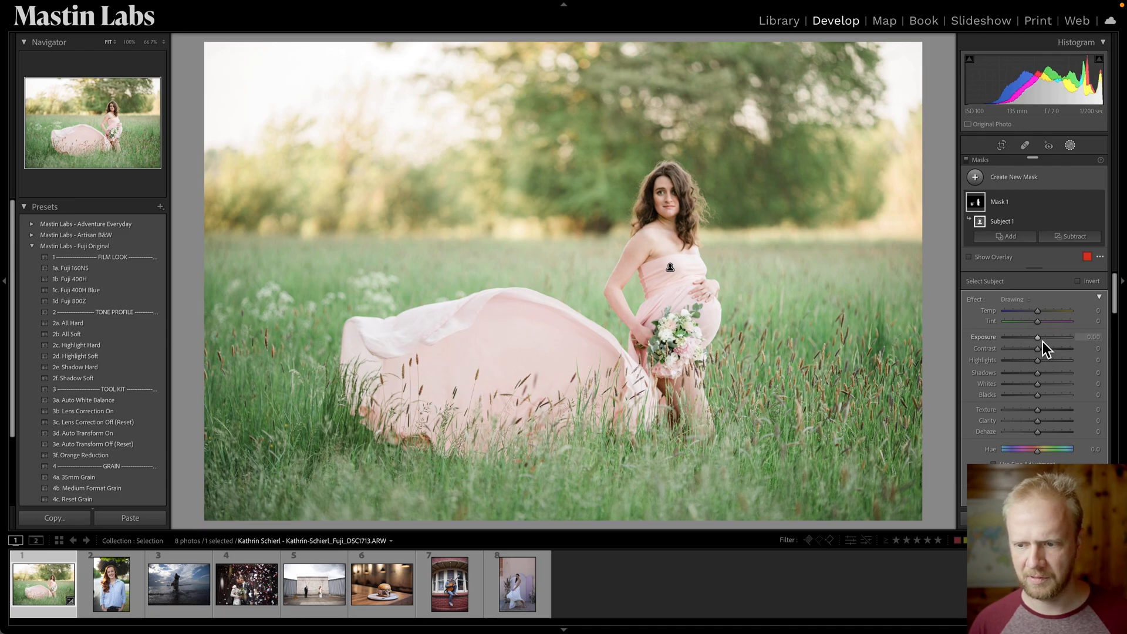
{"action": "left_click_drag", "start_coordinate": [1041, 316], "coordinate": [1042, 315]}
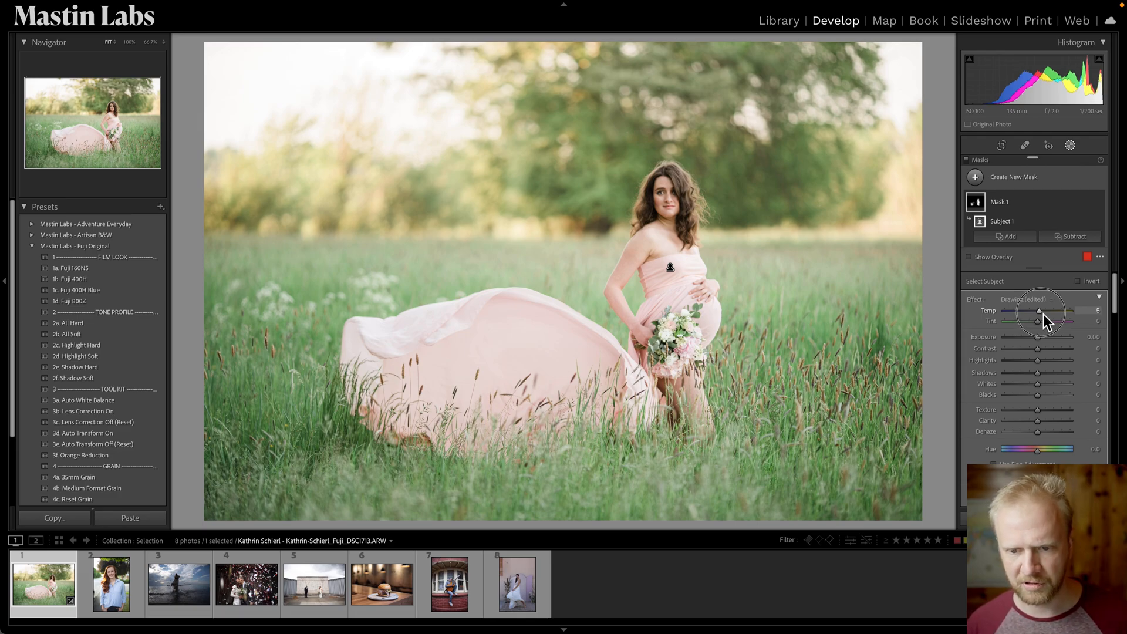
{"action": "left_click_drag", "start_coordinate": [1044, 315], "coordinate": [1041, 315]}
Show the subject mask overlay in White on Black mode.
{"action": "key", "text": "t"}
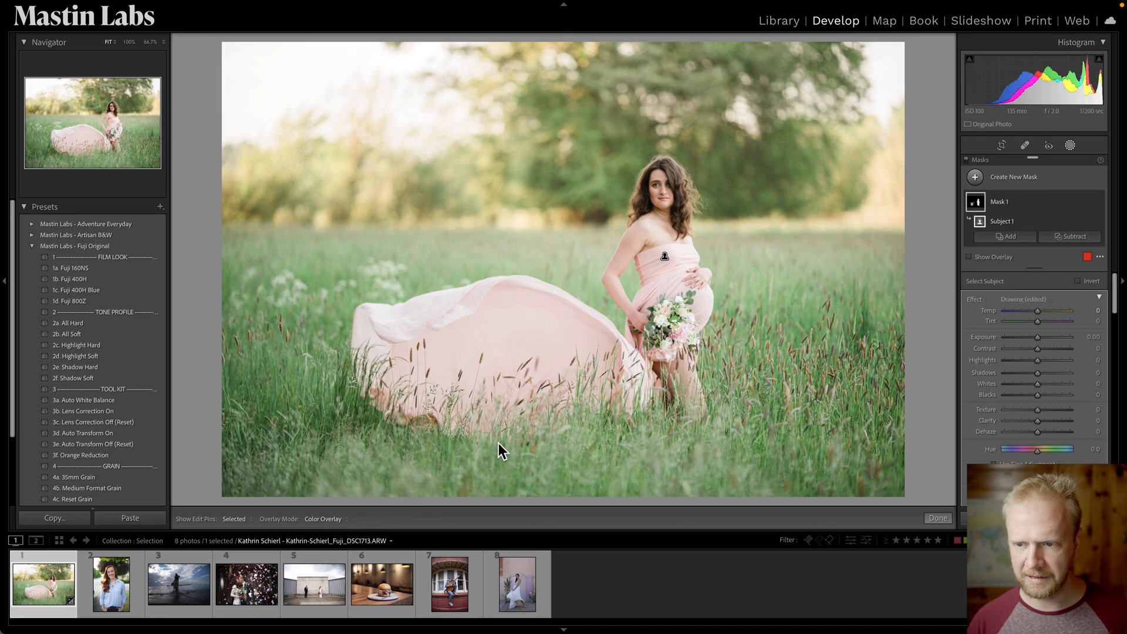
{"action": "mouse_move", "coordinate": [1027, 219]}
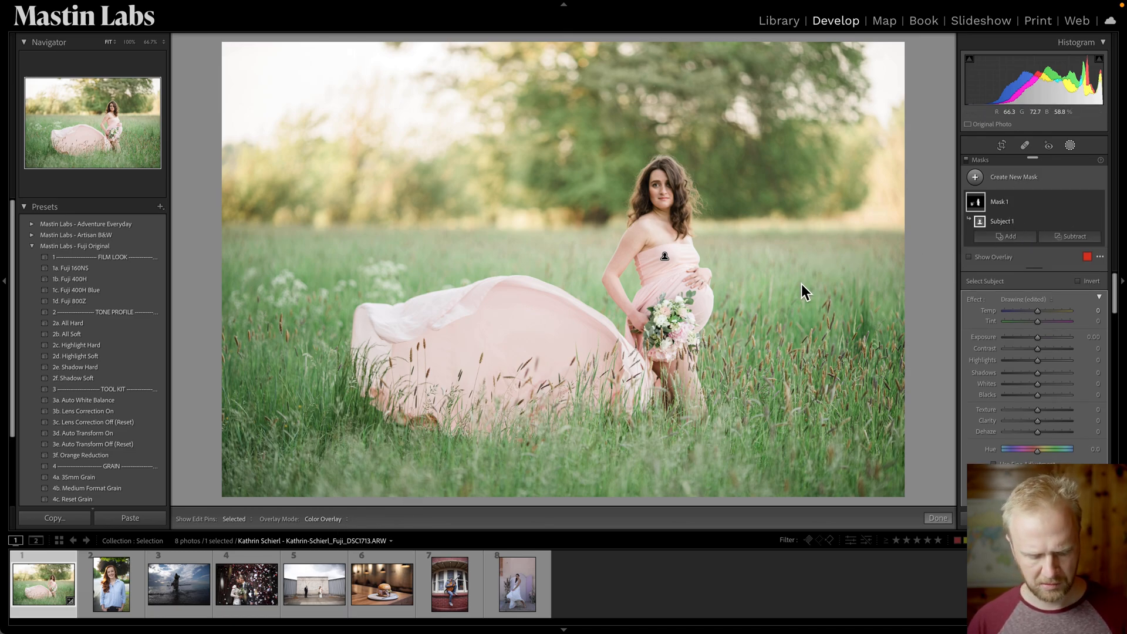
{"action": "key", "text": "o"}
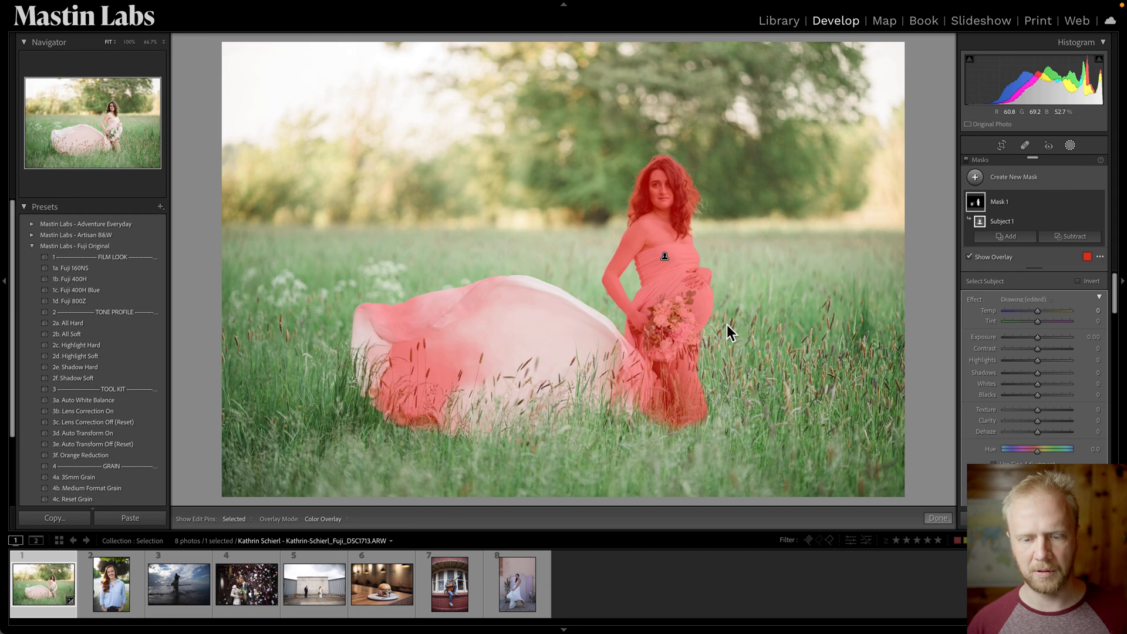
{"action": "left_click", "coordinate": [316, 520]}
{"action": "left_click", "coordinate": [364, 579]}
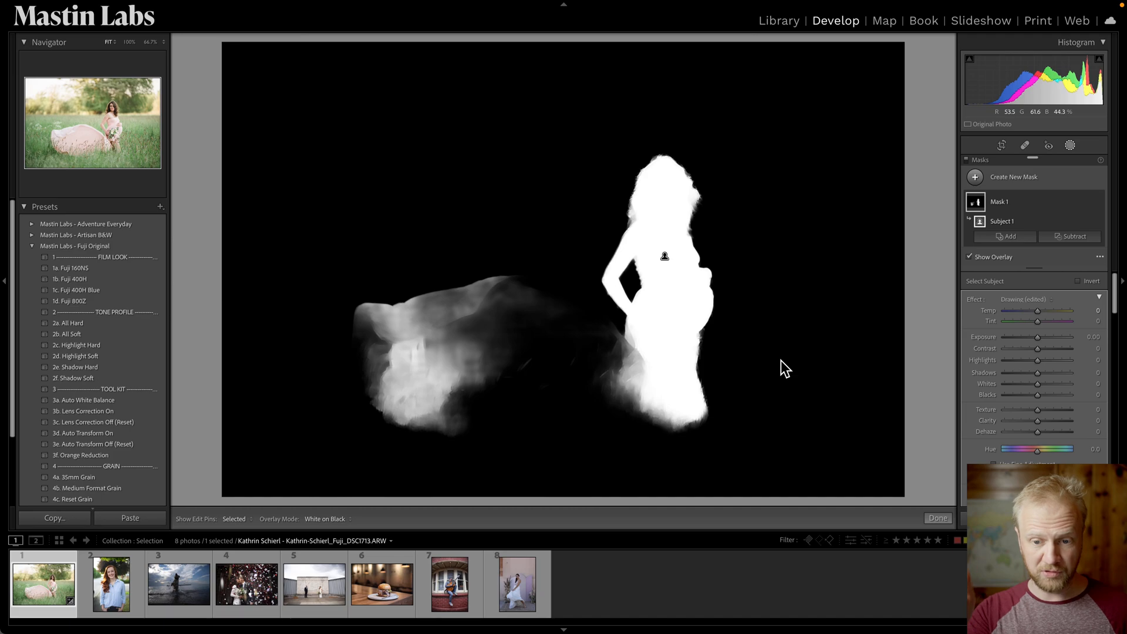
Inspect the mask edges around the hair and dress up close, then restore Color Overlay and the fitted view.
{"action": "left_click", "coordinate": [675, 199]}
{"action": "key", "text": "super+="}
{"action": "left_click_drag", "start_coordinate": [714, 257], "coordinate": [408, 137]}
{"action": "key", "text": "super+="}
{"action": "key", "text": "super+="}
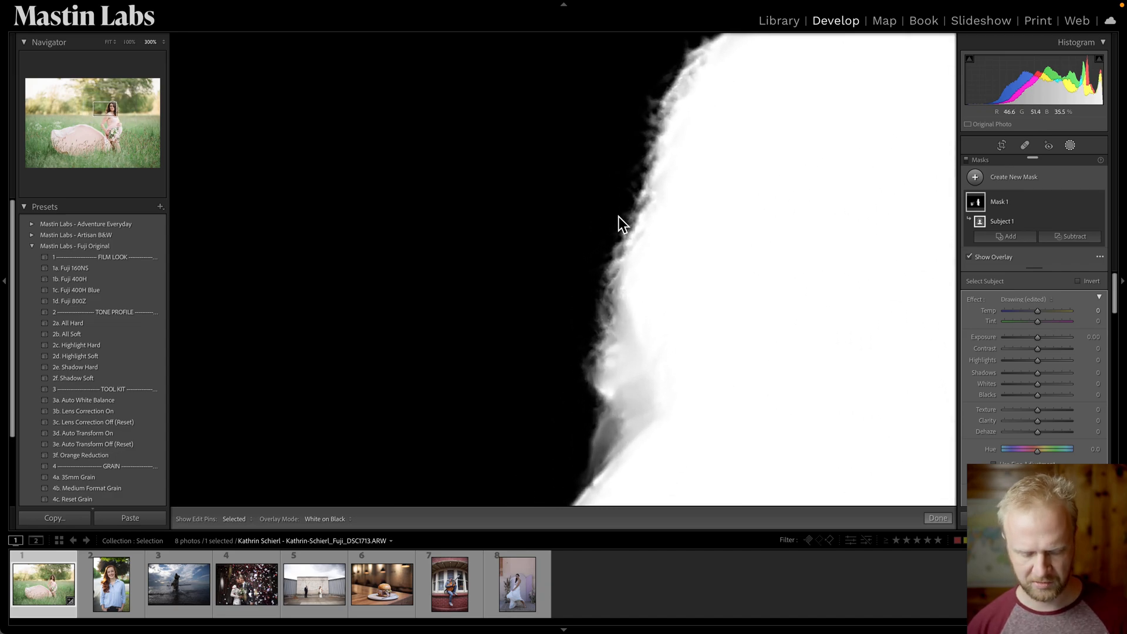
{"action": "key", "text": "super+minus"}
{"action": "key", "text": "super+minus"}
{"action": "key", "text": "super+minus"}
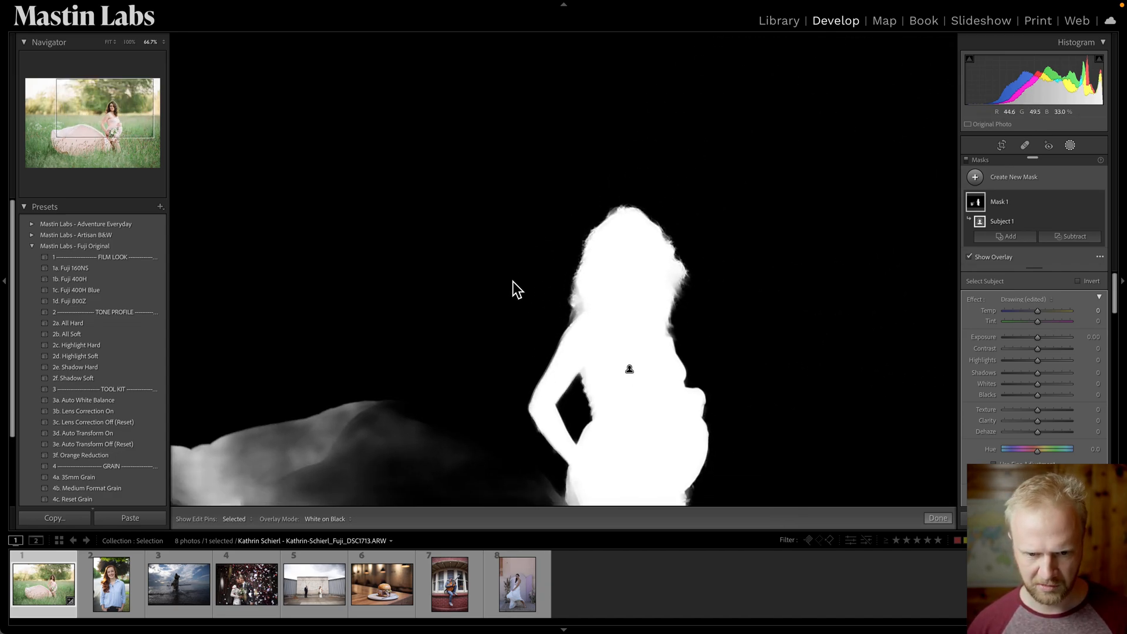
{"action": "left_click_drag", "start_coordinate": [558, 285], "coordinate": [712, 138]}
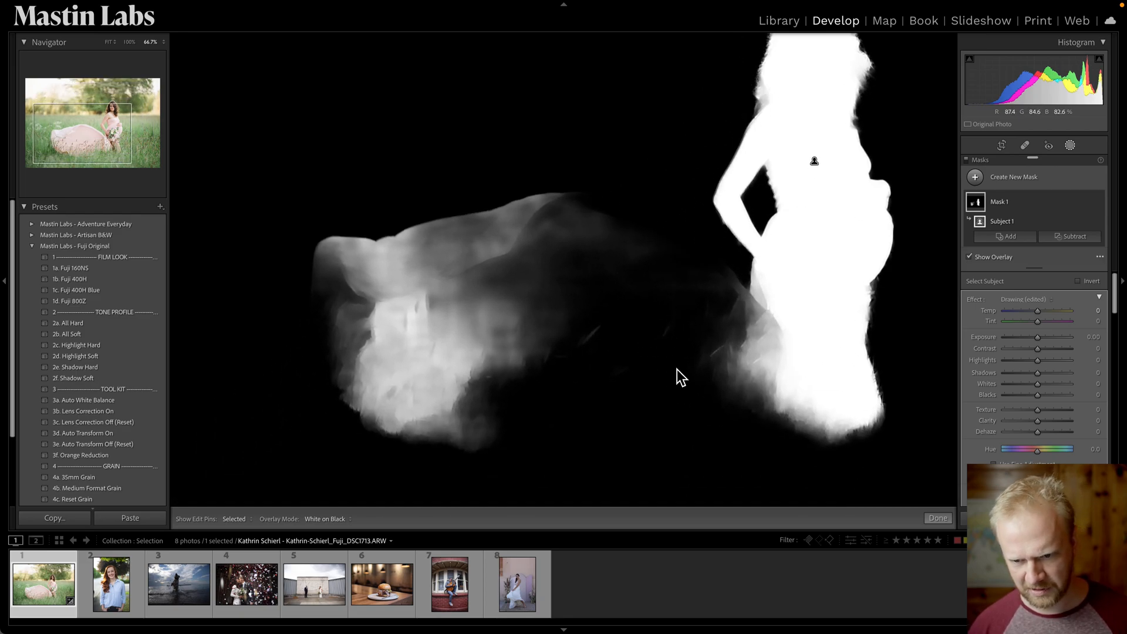
{"action": "key", "text": "super+minus"}
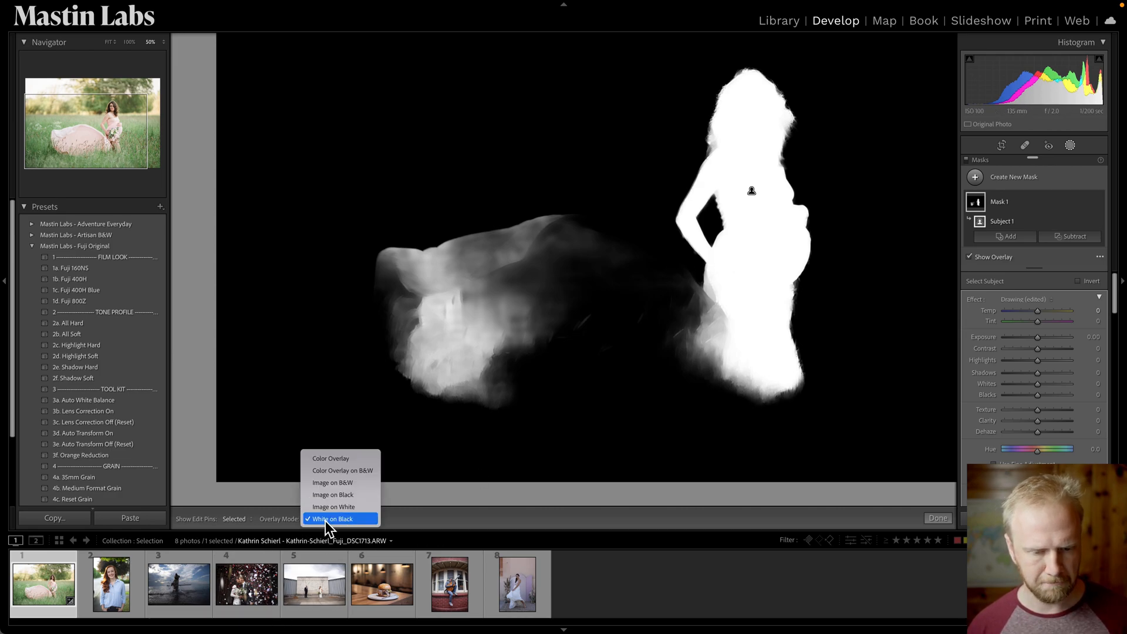
{"action": "left_click", "coordinate": [352, 459]}
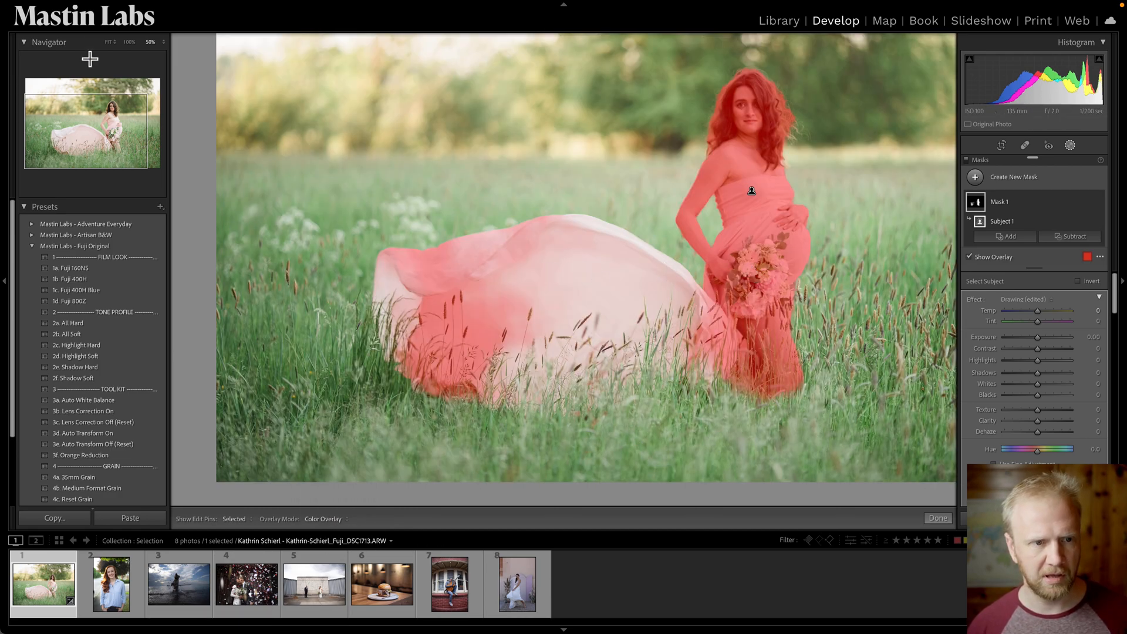
{"action": "left_click", "coordinate": [109, 43]}
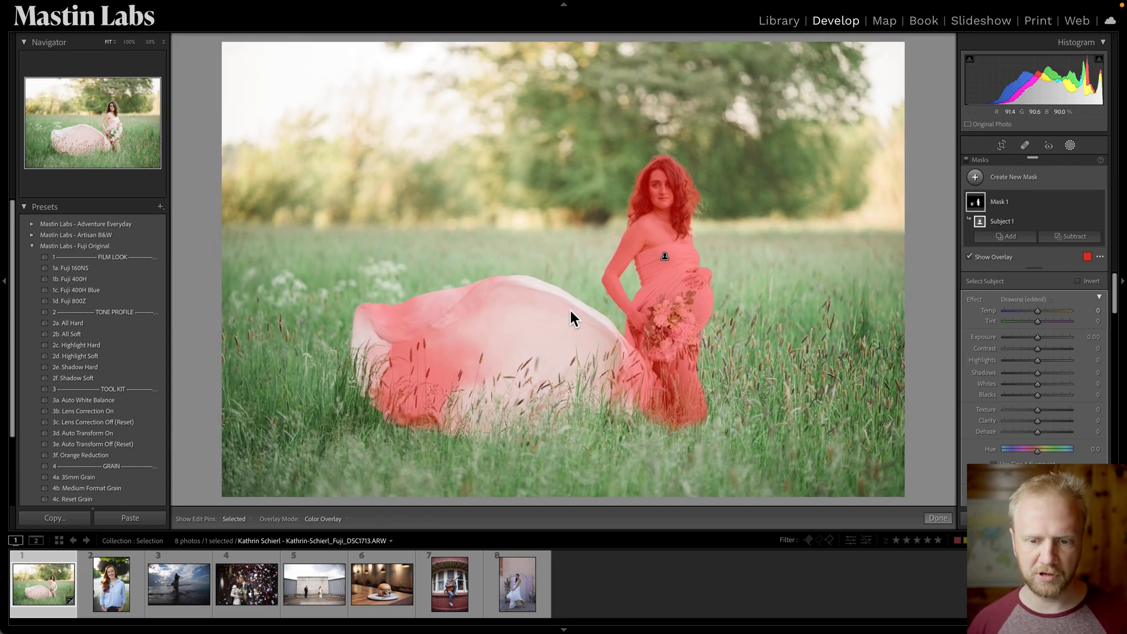
Lower the subject mask's Exposure to -0.15 and hide the overlay.
{"action": "left_click_drag", "start_coordinate": [1046, 340], "coordinate": [1039, 338]}
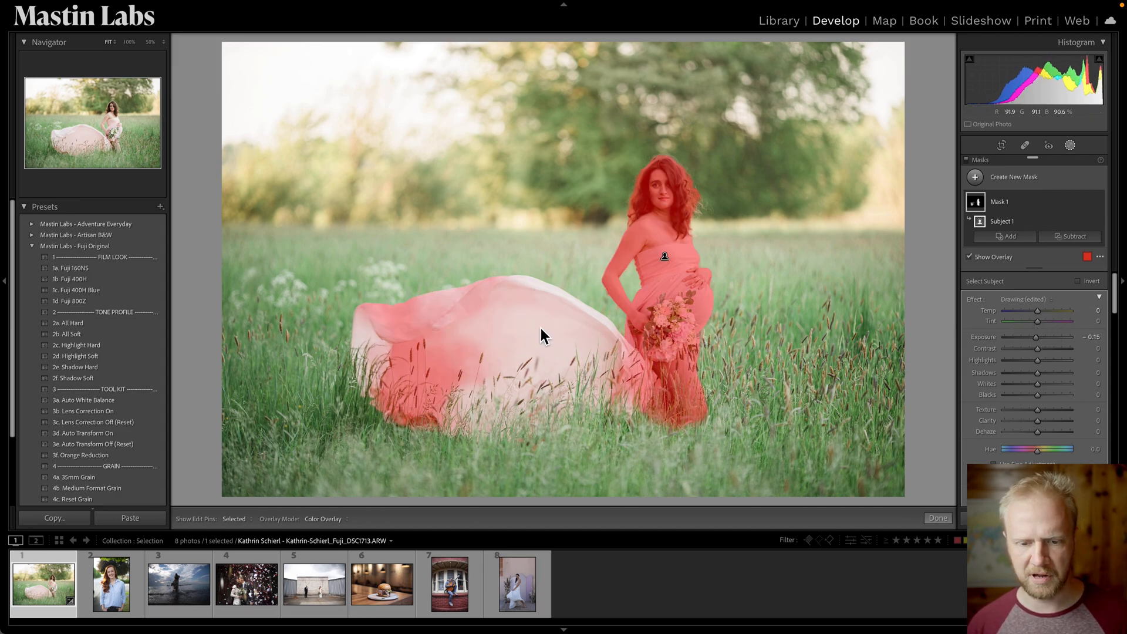
{"action": "key", "text": "o"}
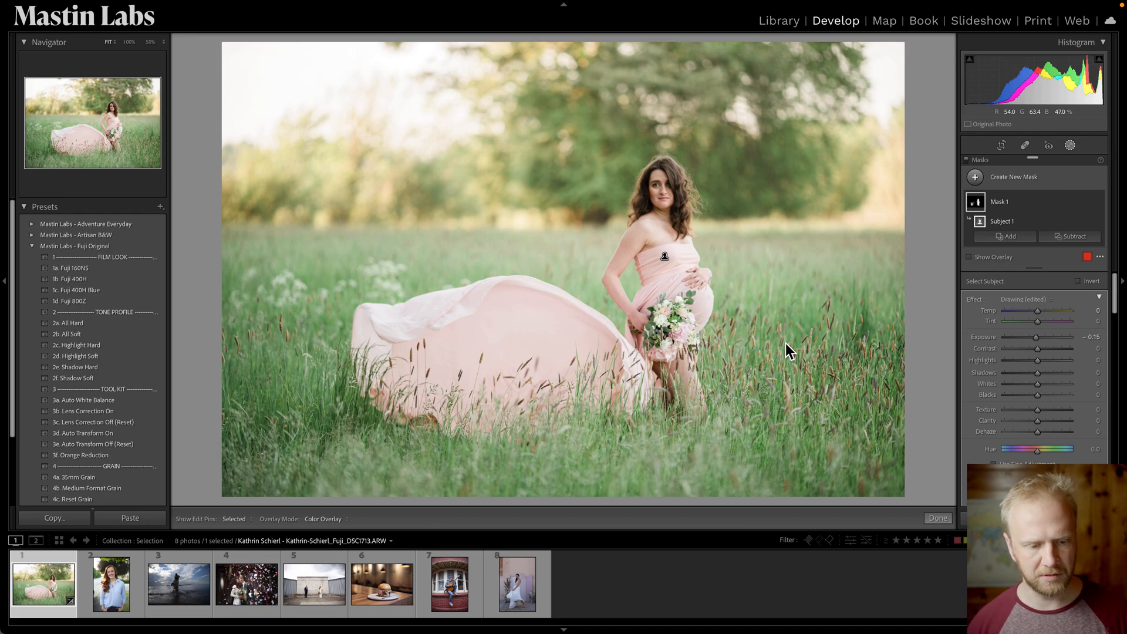
Select the red-haired woman's portrait and apply the 1b. Fuji 400H preset.
{"action": "left_click", "coordinate": [120, 605]}
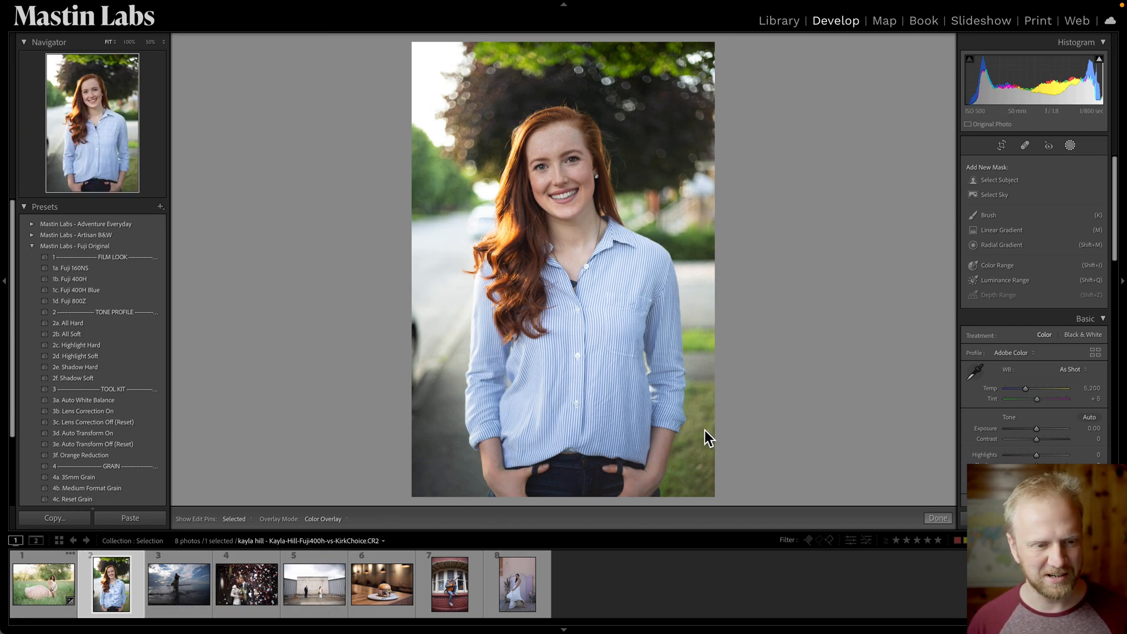
{"action": "left_click", "coordinate": [156, 280]}
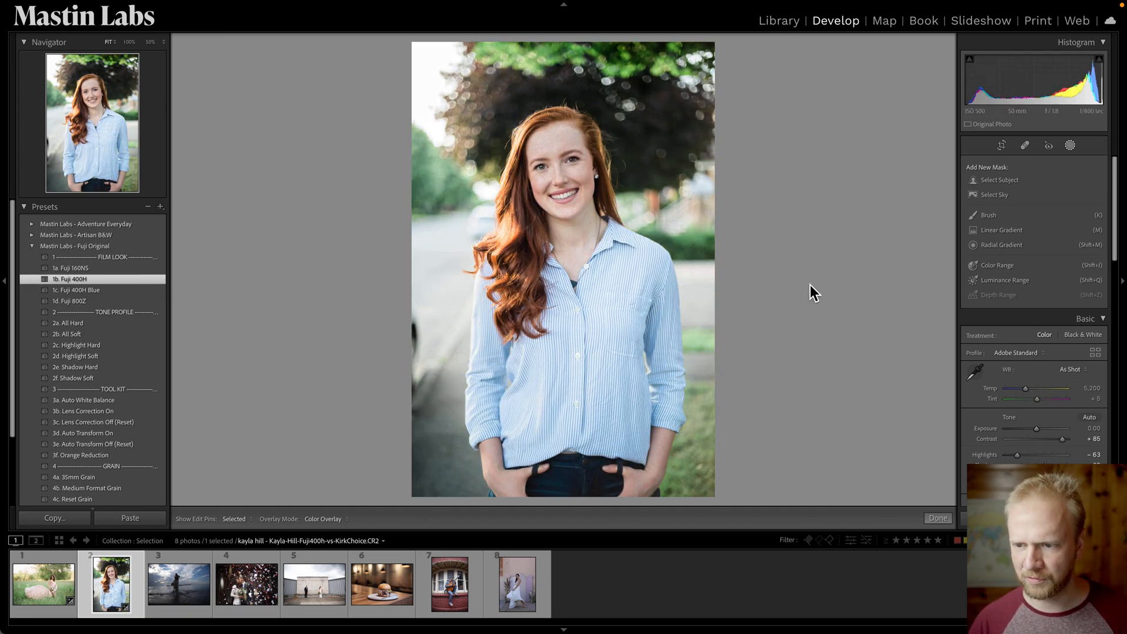
Cool the portrait's white balance Temp to 4,083.
{"action": "left_click", "coordinate": [1070, 146]}
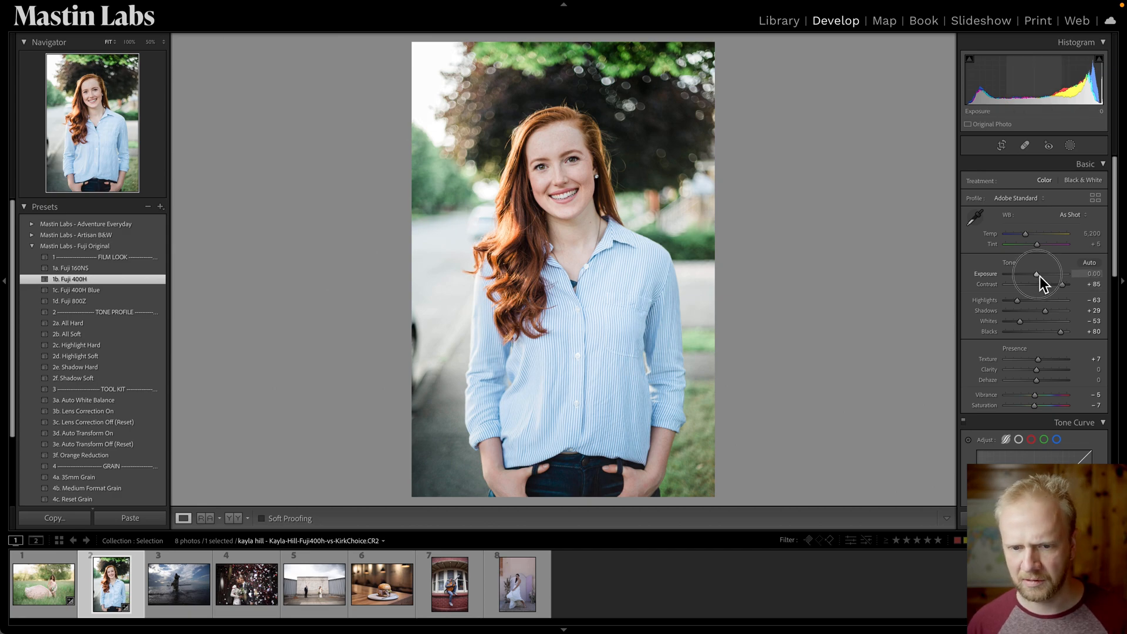
{"action": "left_click_drag", "start_coordinate": [1040, 277], "coordinate": [1041, 277]}
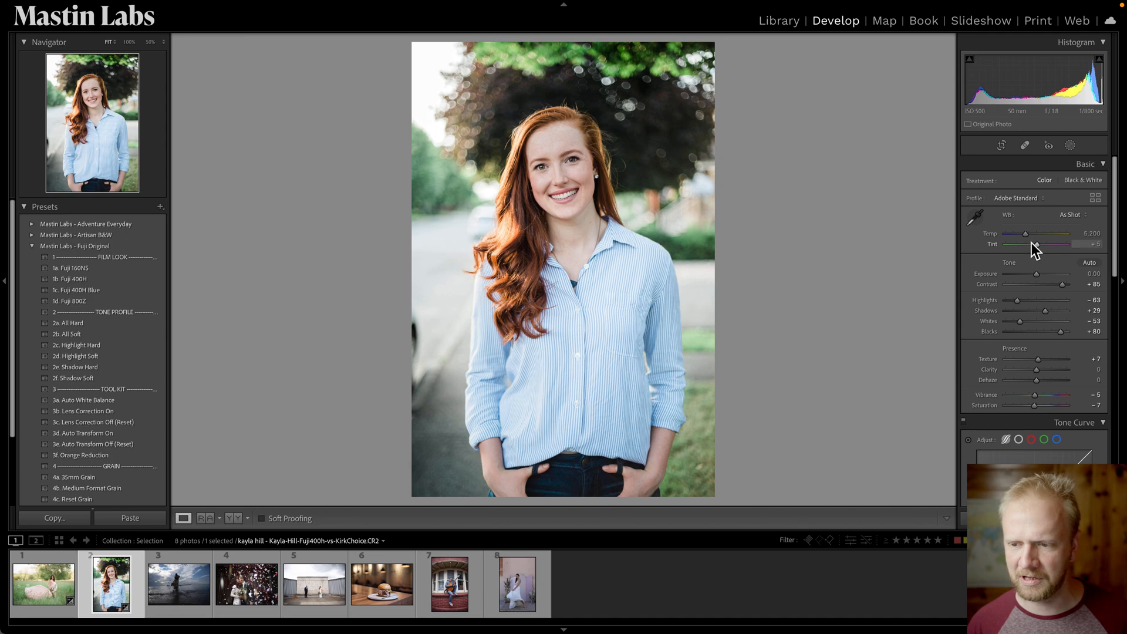
{"action": "left_click_drag", "start_coordinate": [1028, 236], "coordinate": [1021, 239]}
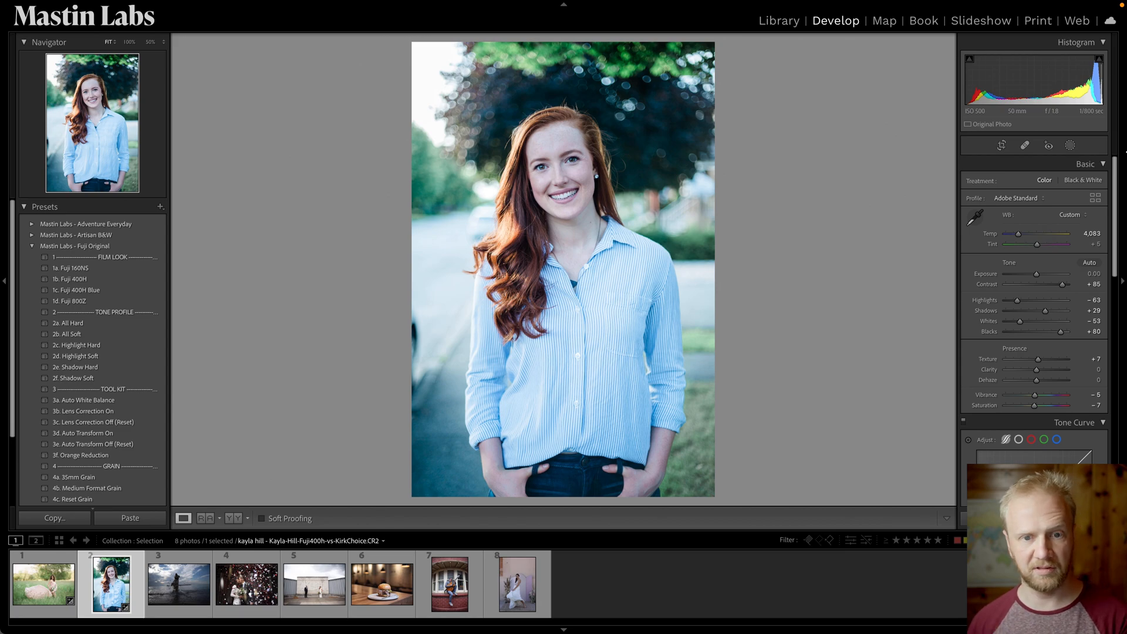
Add a Select Subject mask to the portrait and preview it as White on Black before returning to Color Overlay.
{"action": "left_click", "coordinate": [1070, 147]}
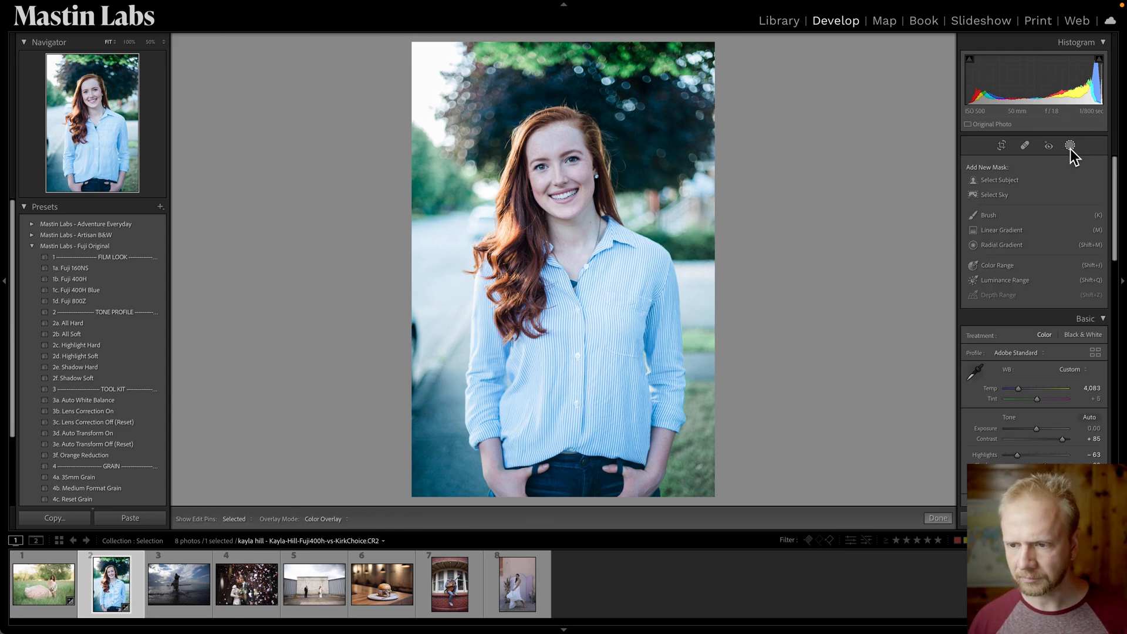
{"action": "left_click", "coordinate": [1011, 181]}
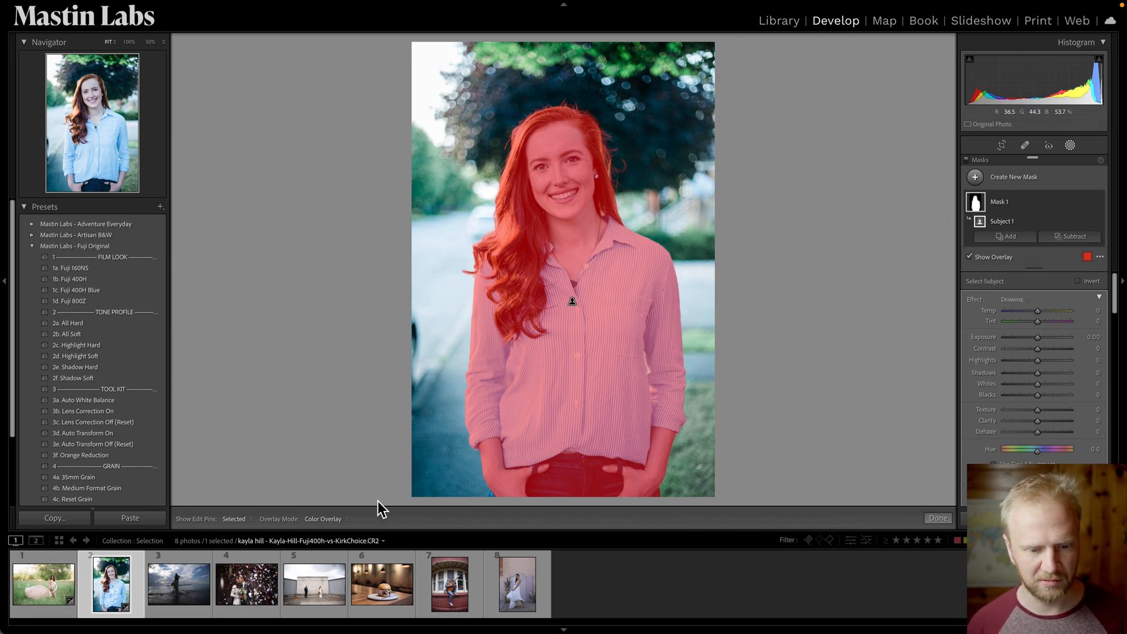
{"action": "left_click", "coordinate": [315, 520]}
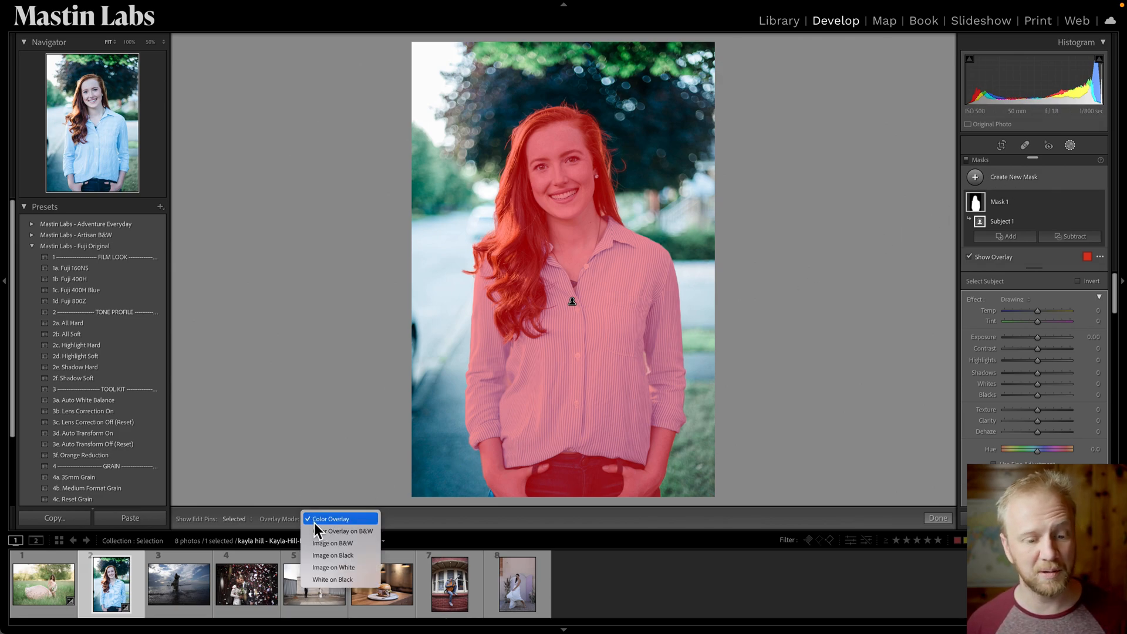
{"action": "left_click", "coordinate": [344, 580]}
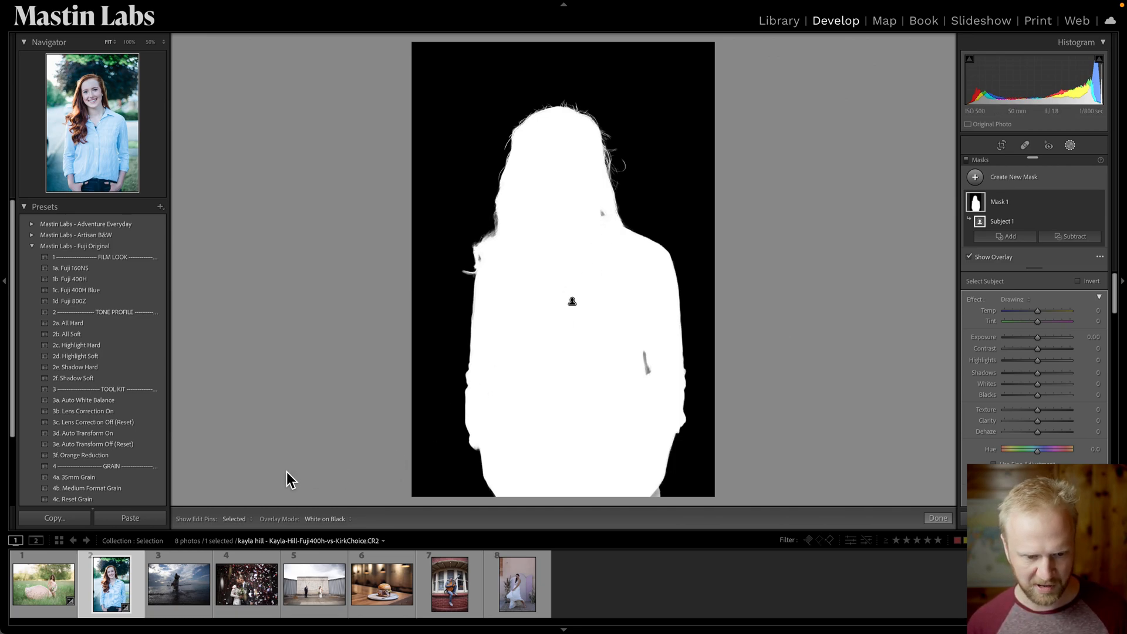
{"action": "left_click", "coordinate": [339, 517]}
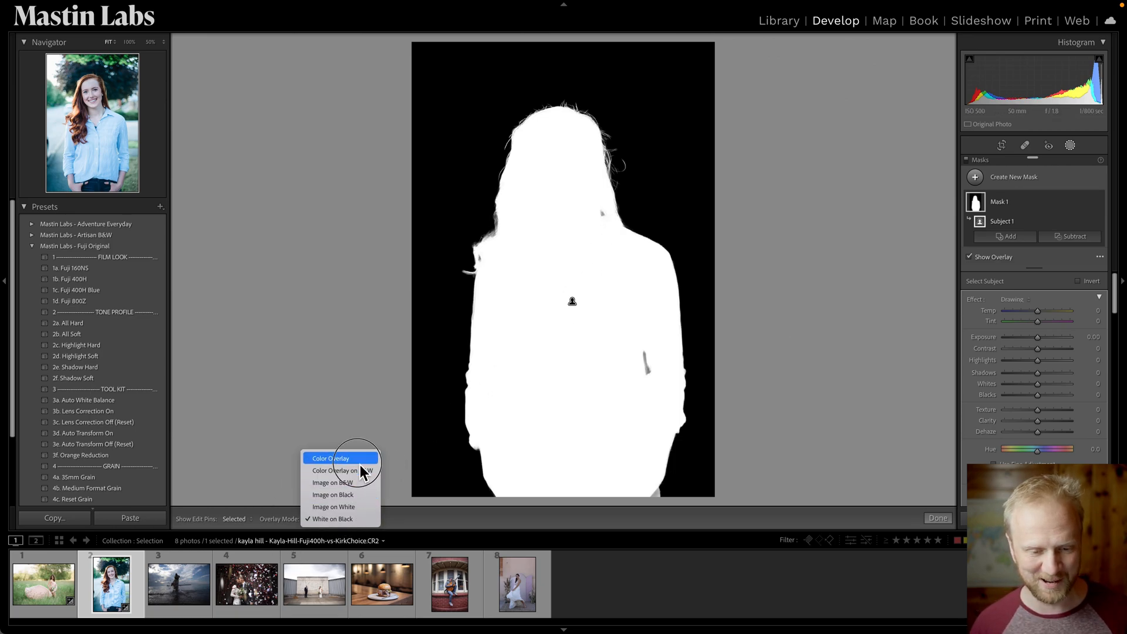
{"action": "left_click", "coordinate": [360, 463]}
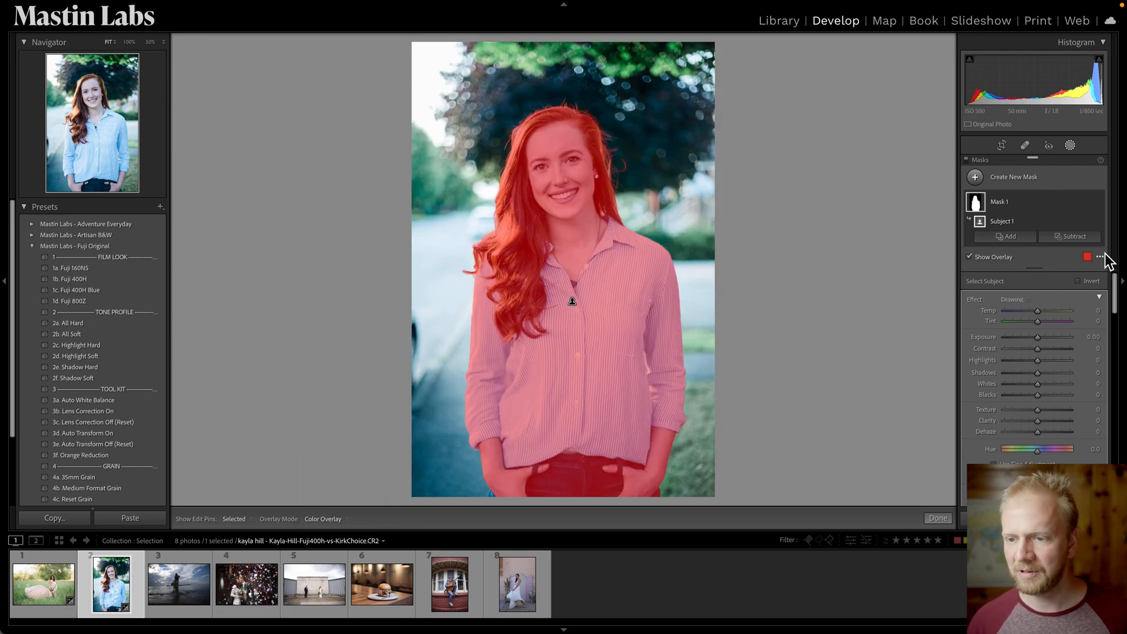
Reopen the subject mask and warm its Temp to 38 with the overlay hidden.
{"action": "left_click", "coordinate": [1071, 144]}
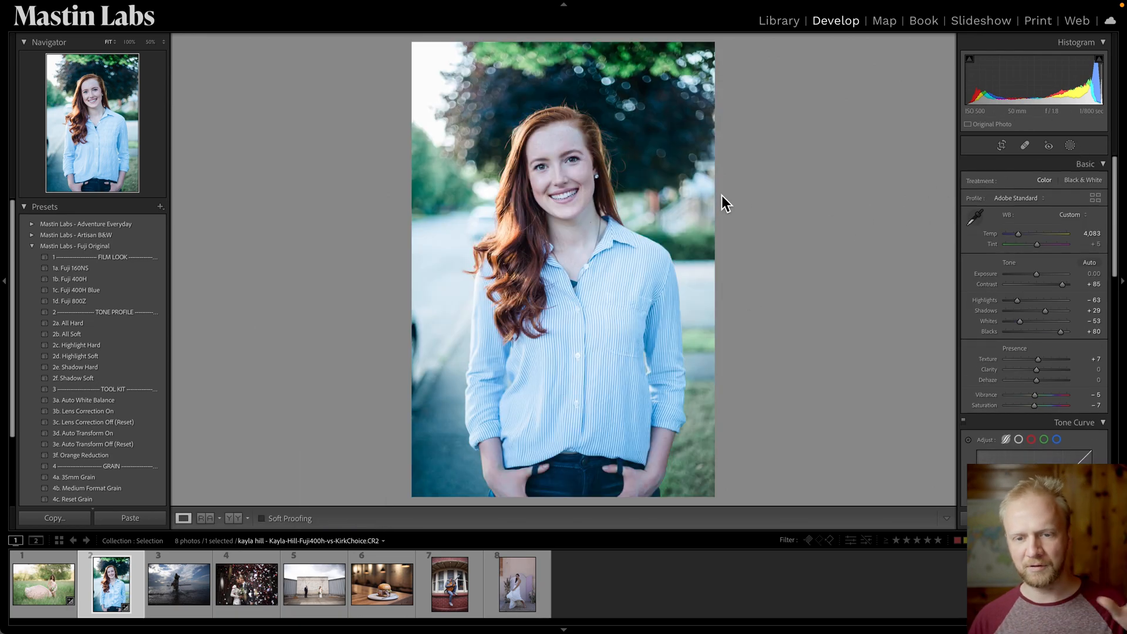
{"action": "left_click", "coordinate": [1071, 144]}
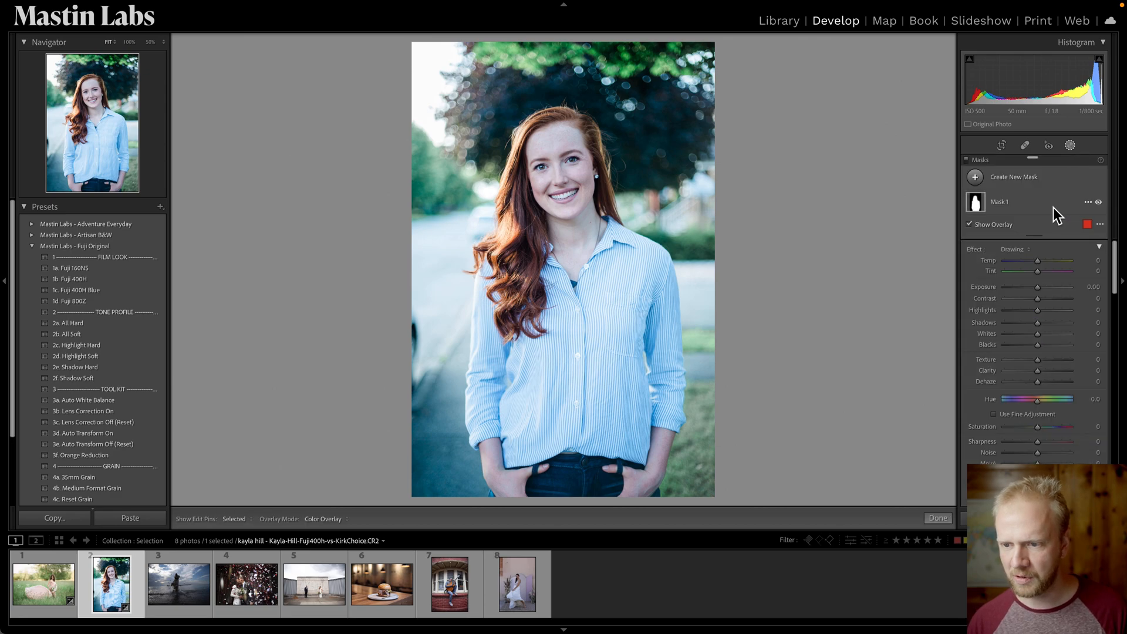
{"action": "left_click", "coordinate": [1052, 206]}
{"action": "left_click_drag", "start_coordinate": [1040, 317], "coordinate": [1051, 315]}
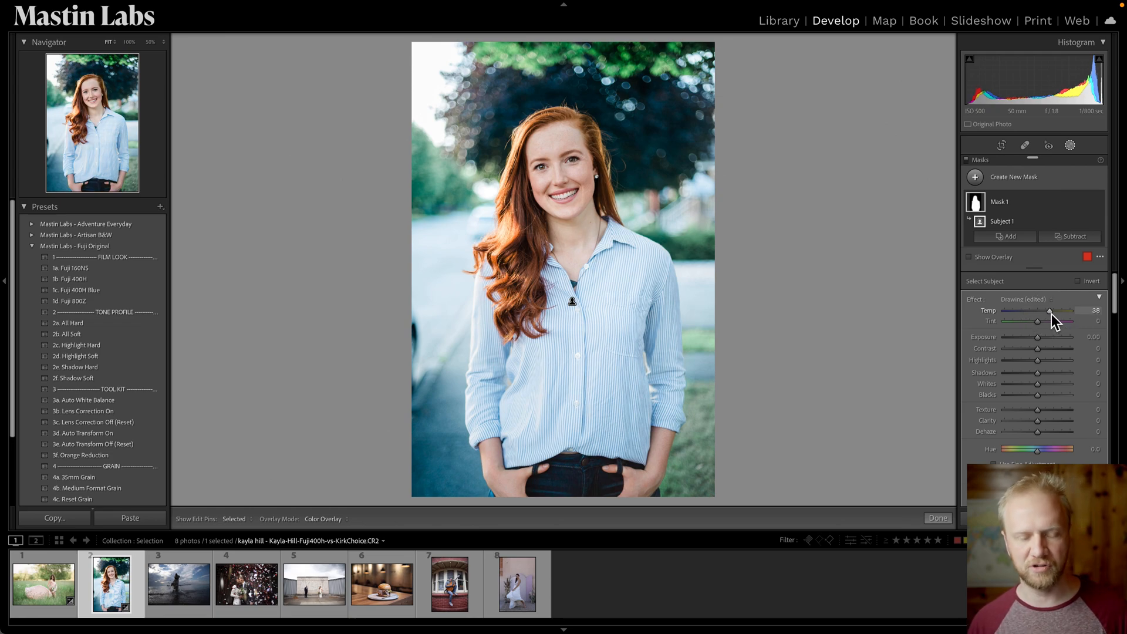
{"action": "key", "text": "o"}
{"action": "key", "text": "o"}
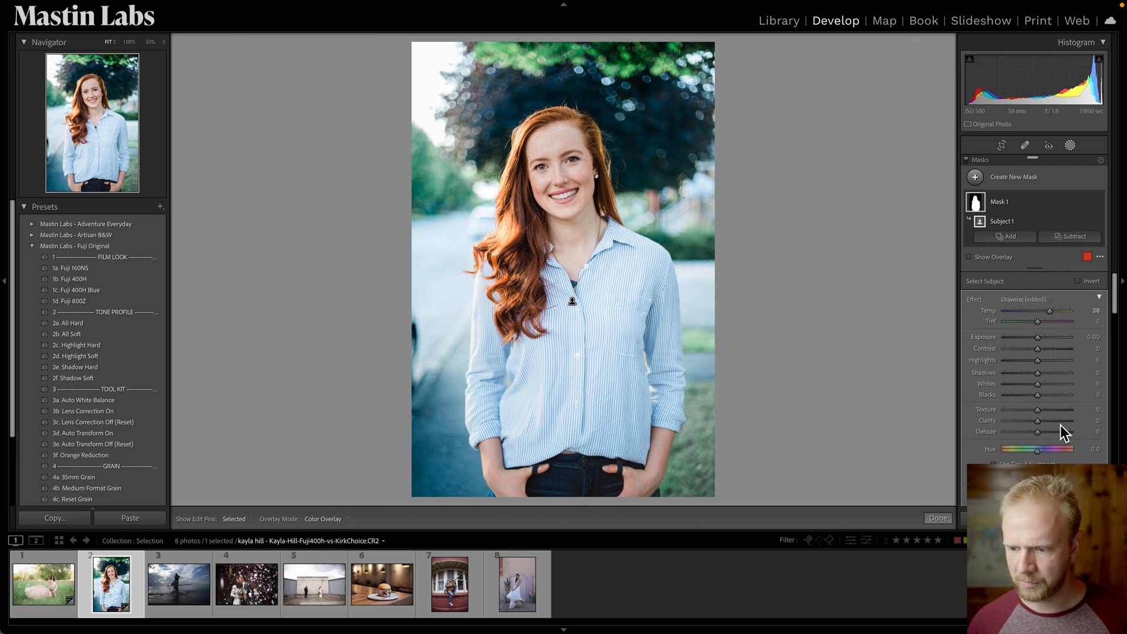
Examine the context menu options for the mask and its Subject component.
{"action": "mouse_move", "coordinate": [1013, 207]}
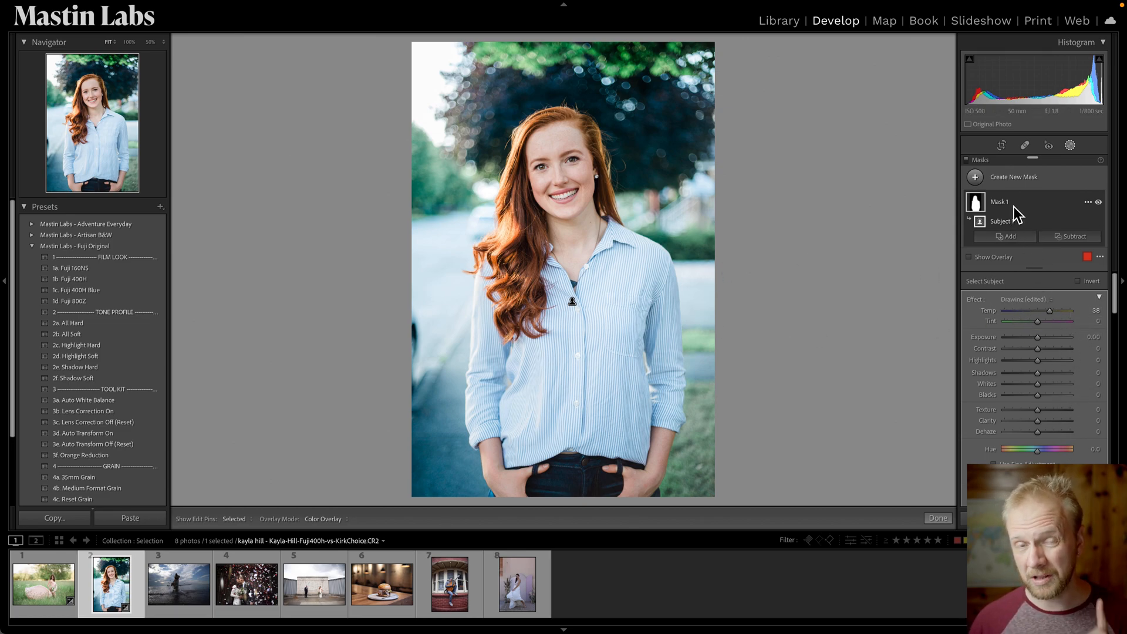
{"action": "left_click", "coordinate": [1013, 206]}
{"action": "right_click", "coordinate": [1017, 209]}
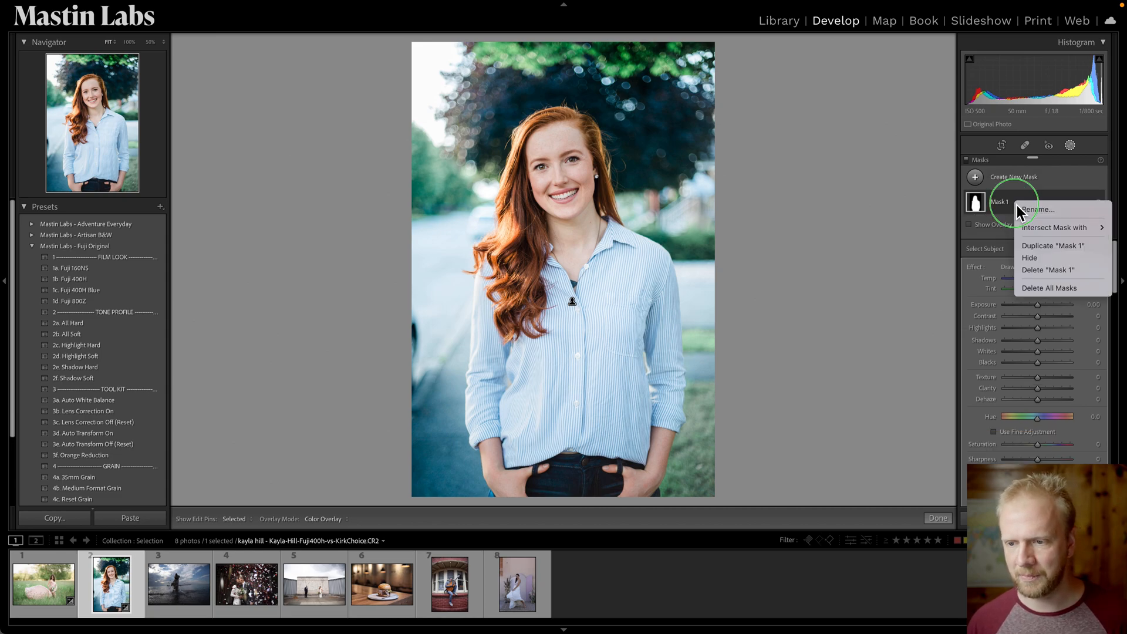
{"action": "mouse_move", "coordinate": [1039, 234]}
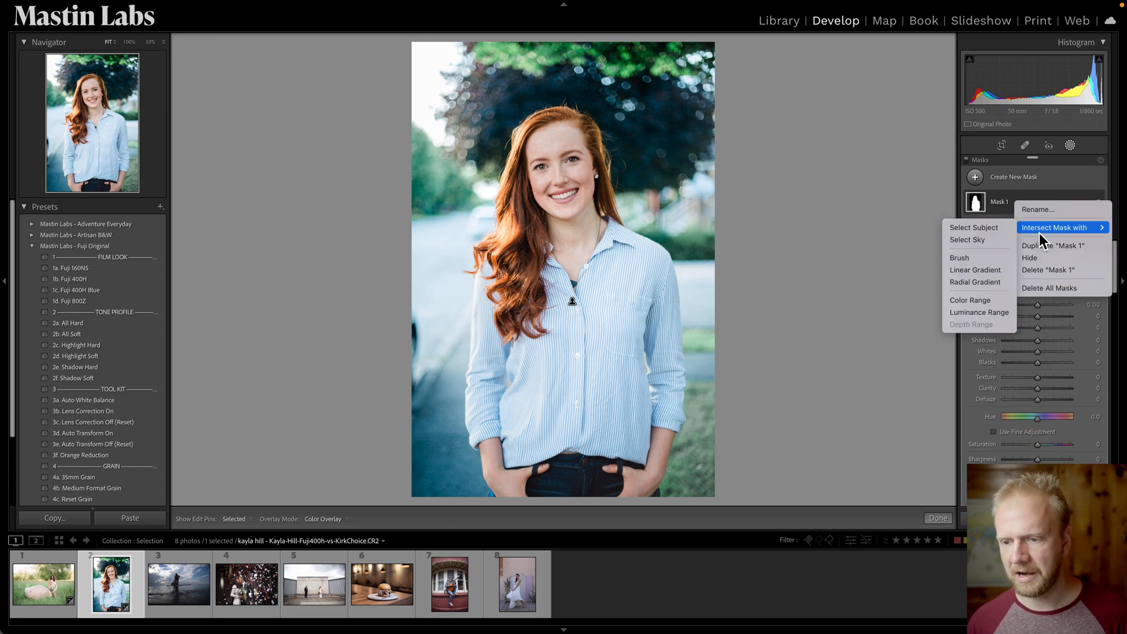
{"action": "left_click", "coordinate": [1011, 200]}
{"action": "left_click", "coordinate": [1054, 200]}
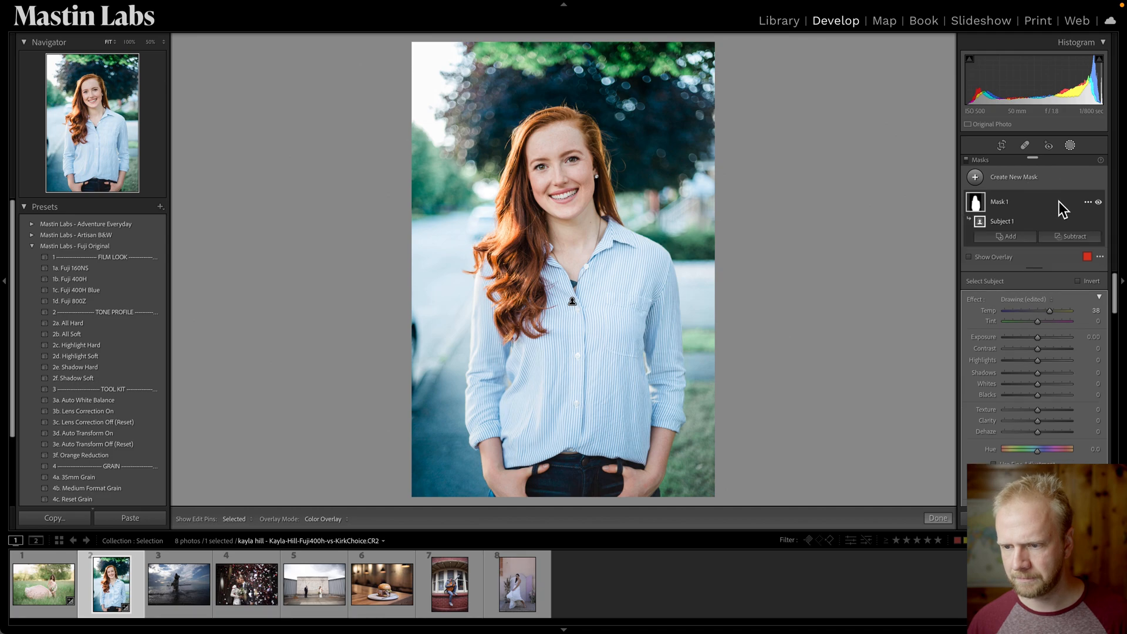
{"action": "left_click", "coordinate": [1009, 211]}
{"action": "left_click", "coordinate": [1007, 210]}
{"action": "right_click", "coordinate": [1012, 220]}
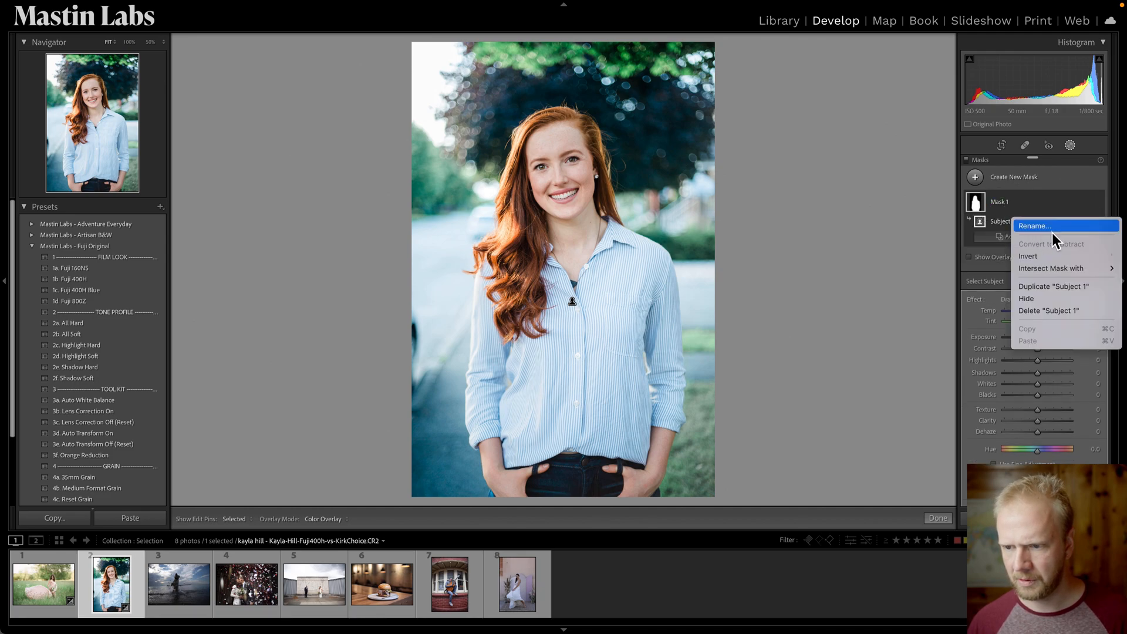
{"action": "left_click", "coordinate": [1002, 208]}
Create a second Select Subject mask and invert it so it targets the background.
{"action": "left_click", "coordinate": [976, 178]}
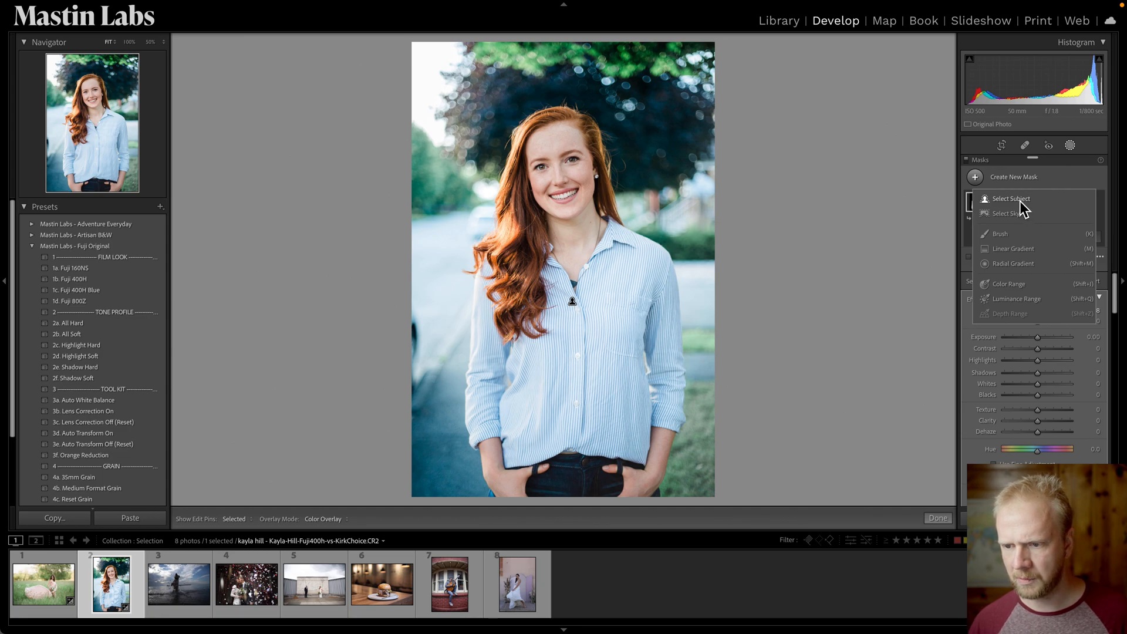
{"action": "left_click", "coordinate": [1020, 201]}
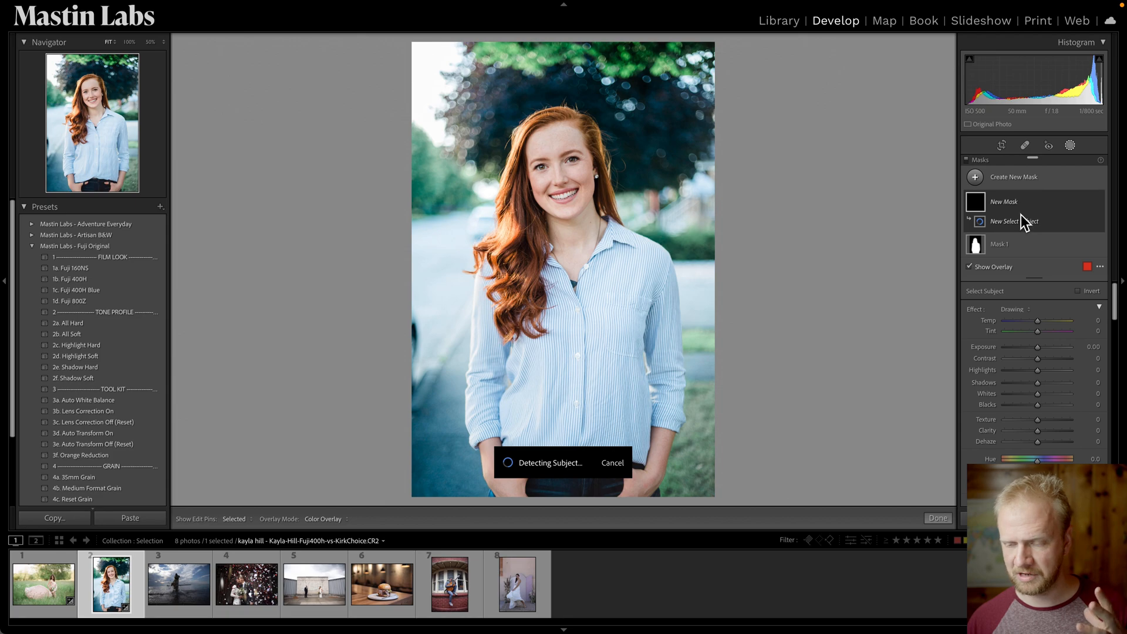
{"action": "right_click", "coordinate": [1022, 208]}
{"action": "mouse_move", "coordinate": [1051, 230]}
{"action": "left_click", "coordinate": [1002, 223]}
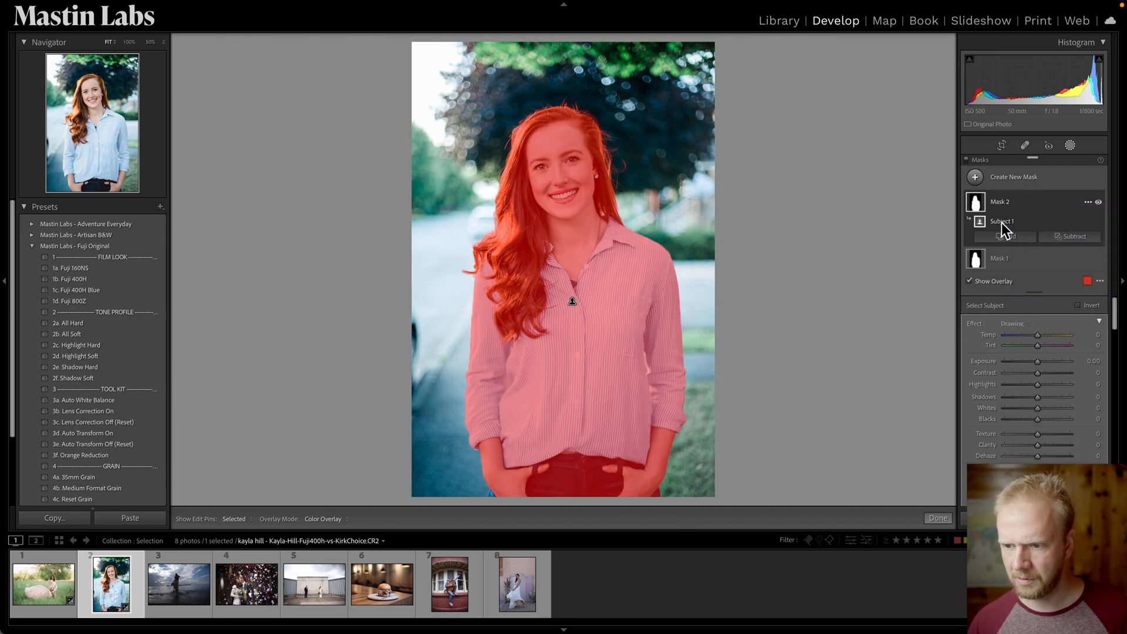
{"action": "right_click", "coordinate": [1003, 223]}
{"action": "left_click", "coordinate": [1031, 261]}
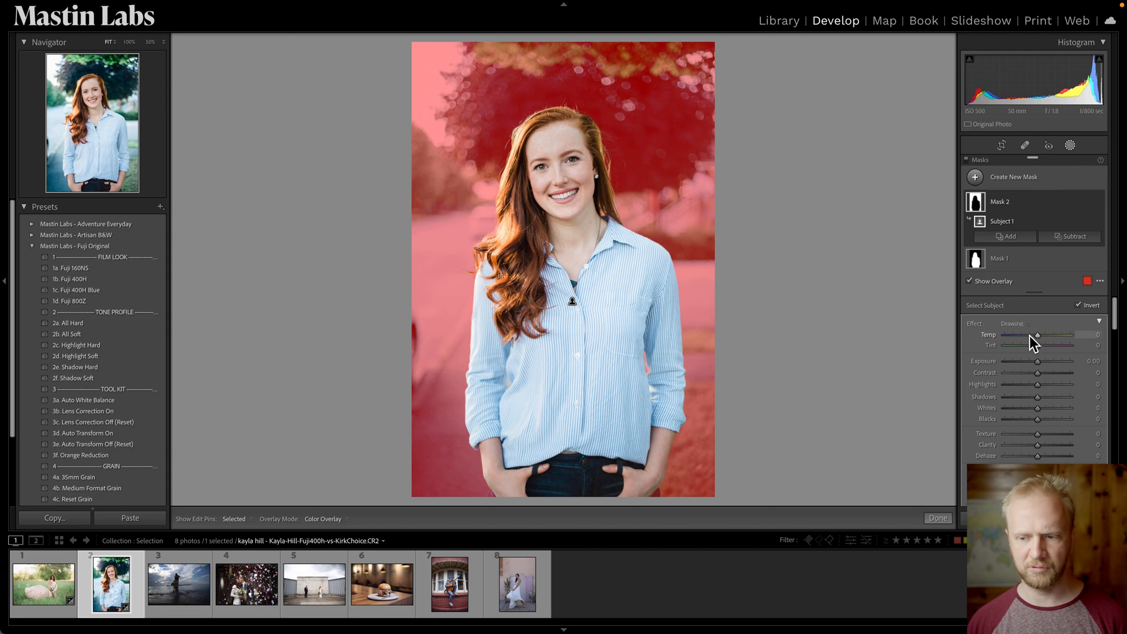
Set the background mask's Temp to 2 and Exposure to -0.44, then compare before and after.
{"action": "left_click_drag", "start_coordinate": [1040, 339], "coordinate": [1037, 368]}
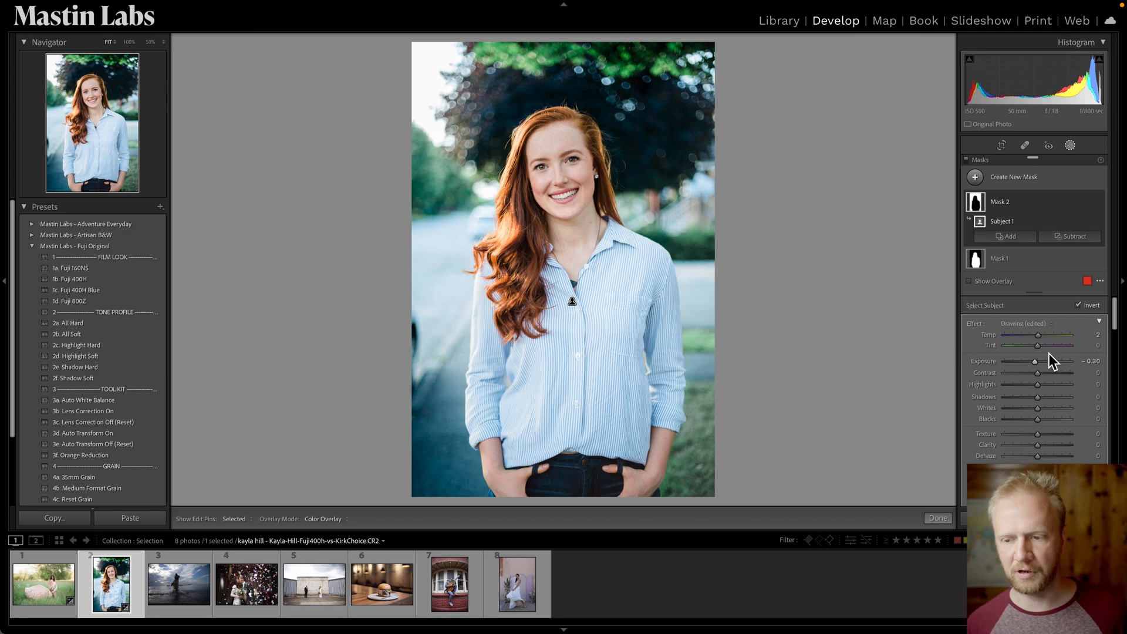
{"action": "left_click_drag", "start_coordinate": [1037, 365], "coordinate": [1033, 375]}
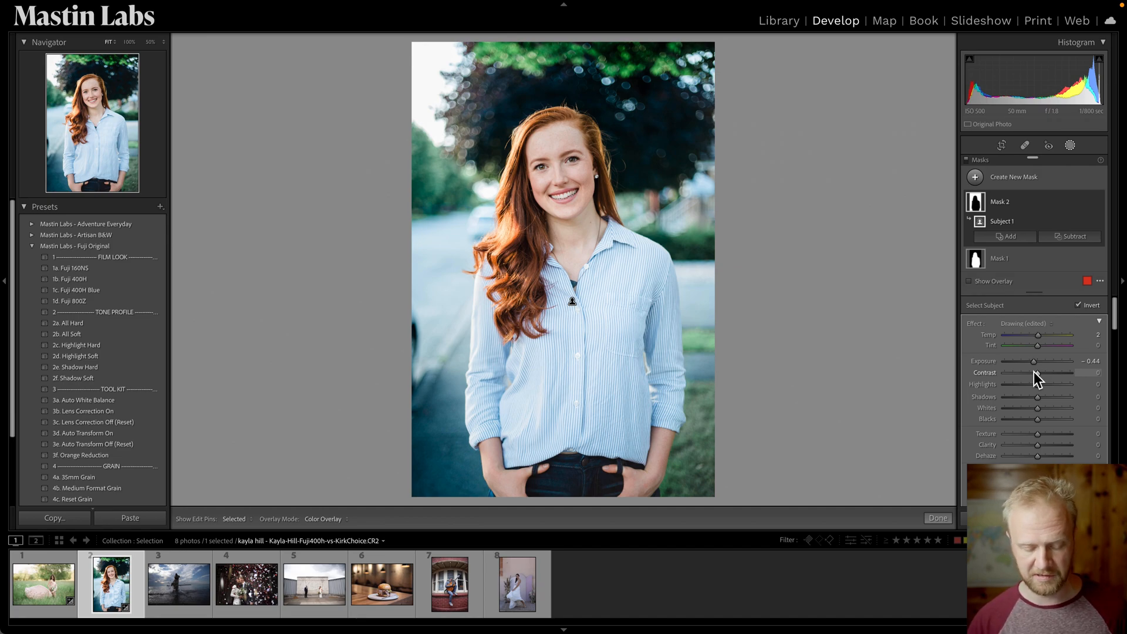
{"action": "key", "text": "backslash"}
{"action": "key", "text": "backslash"}
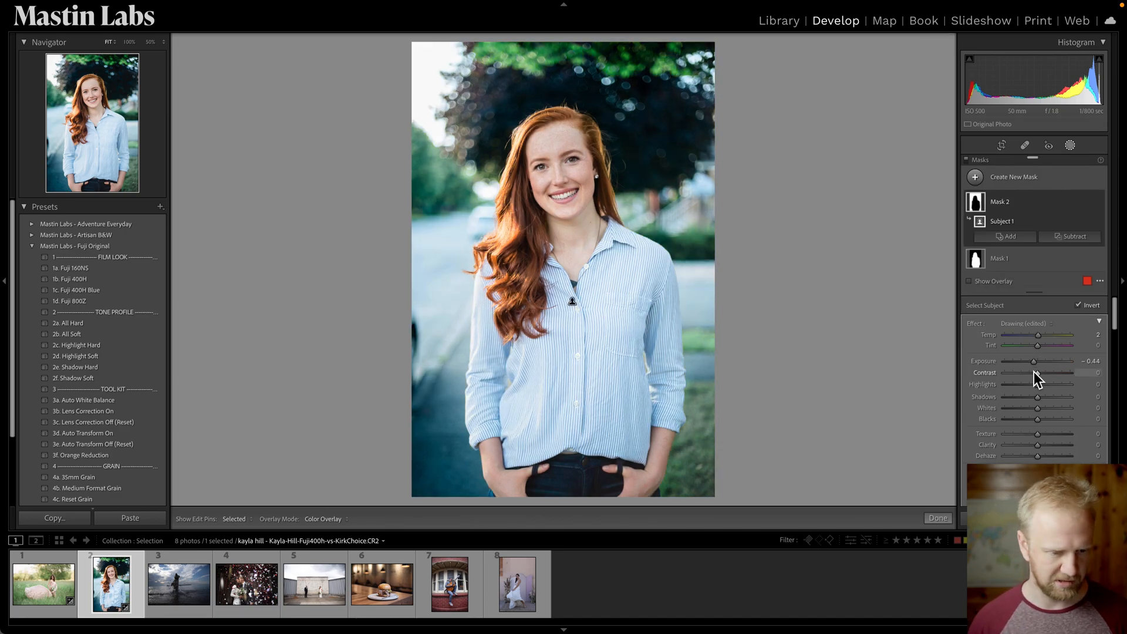
Select the dog-in-water photo and straighten its horizon with the Crop tool.
{"action": "left_click", "coordinate": [169, 601]}
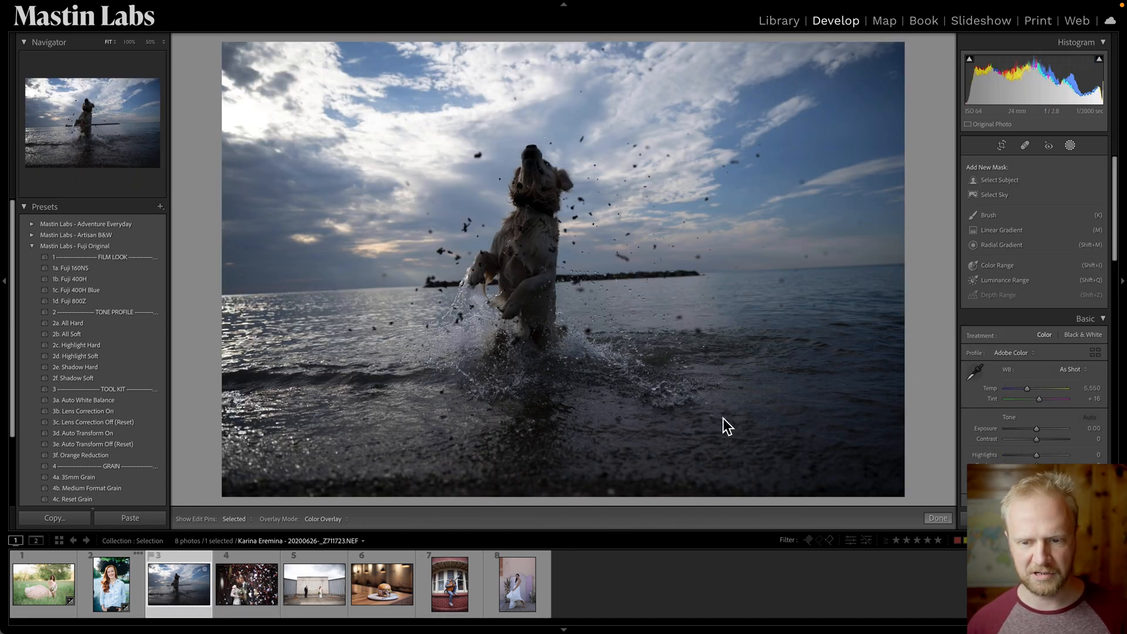
{"action": "key", "text": "r"}
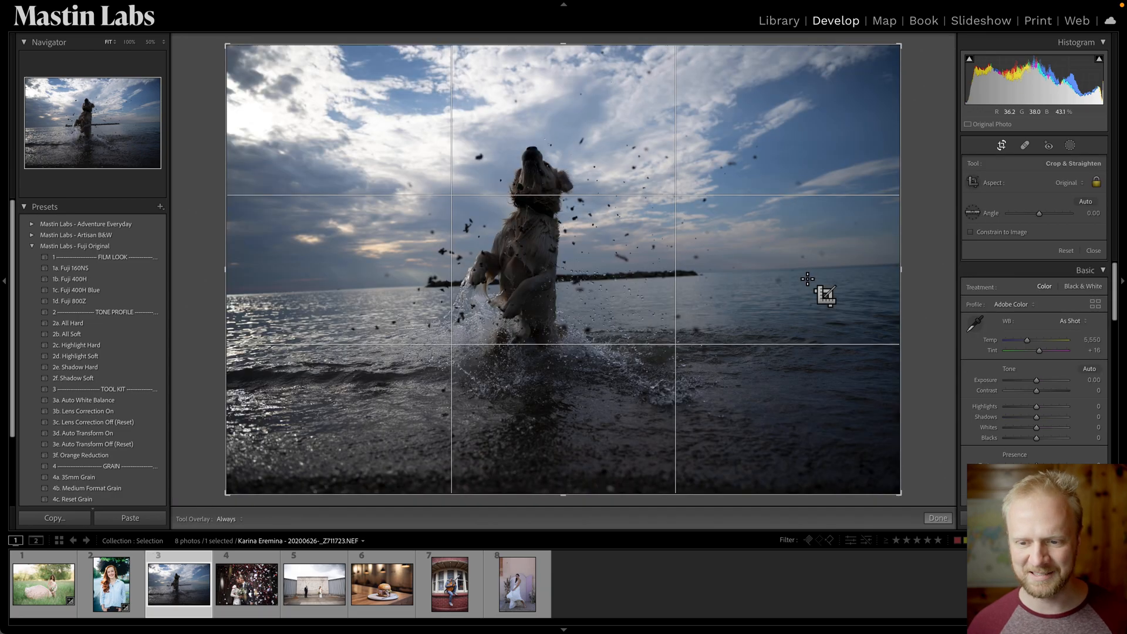
{"action": "left_click_drag", "start_coordinate": [836, 265], "coordinate": [237, 292]}
{"action": "key", "text": "r"}
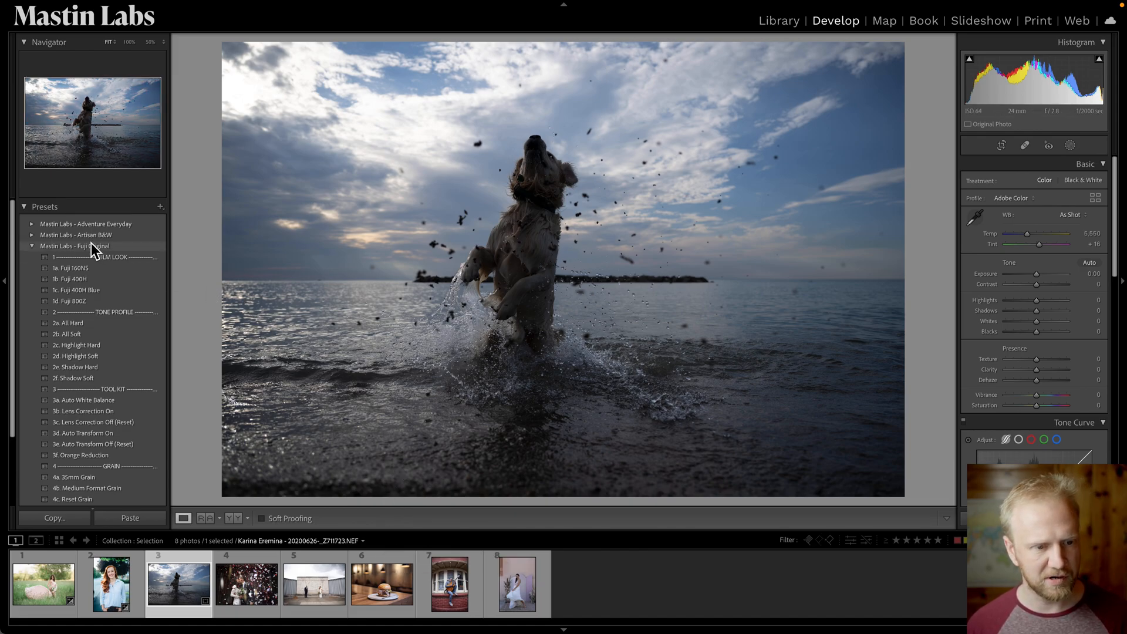
Open the Adventure Everyday preset group and apply the 1a. Ektar 100 preset.
{"action": "left_click", "coordinate": [32, 247]}
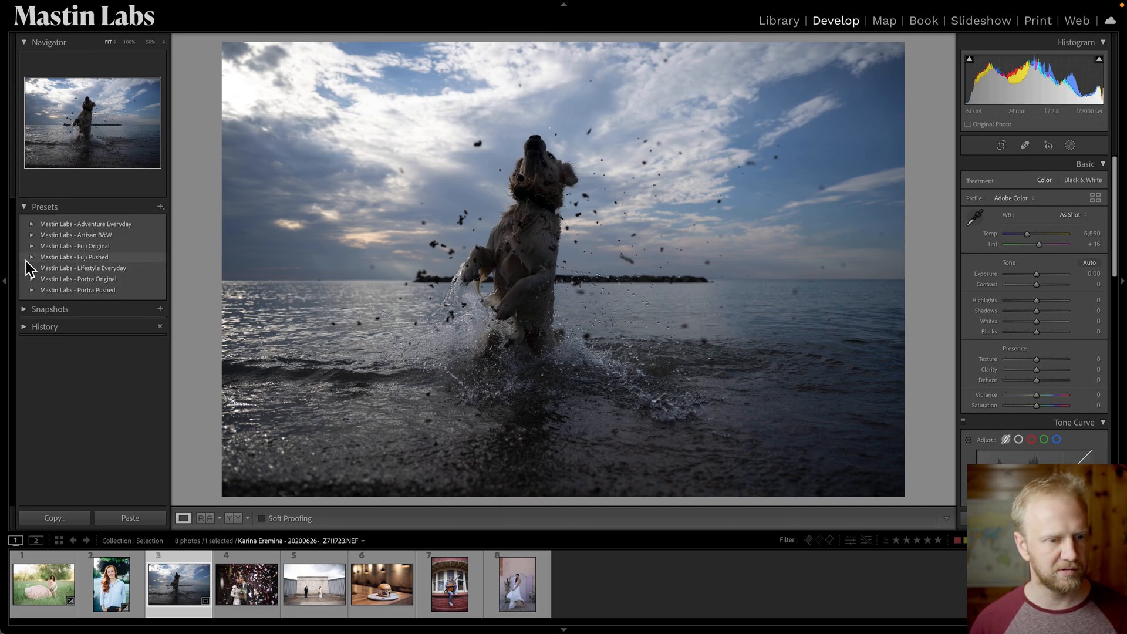
{"action": "left_click", "coordinate": [32, 225]}
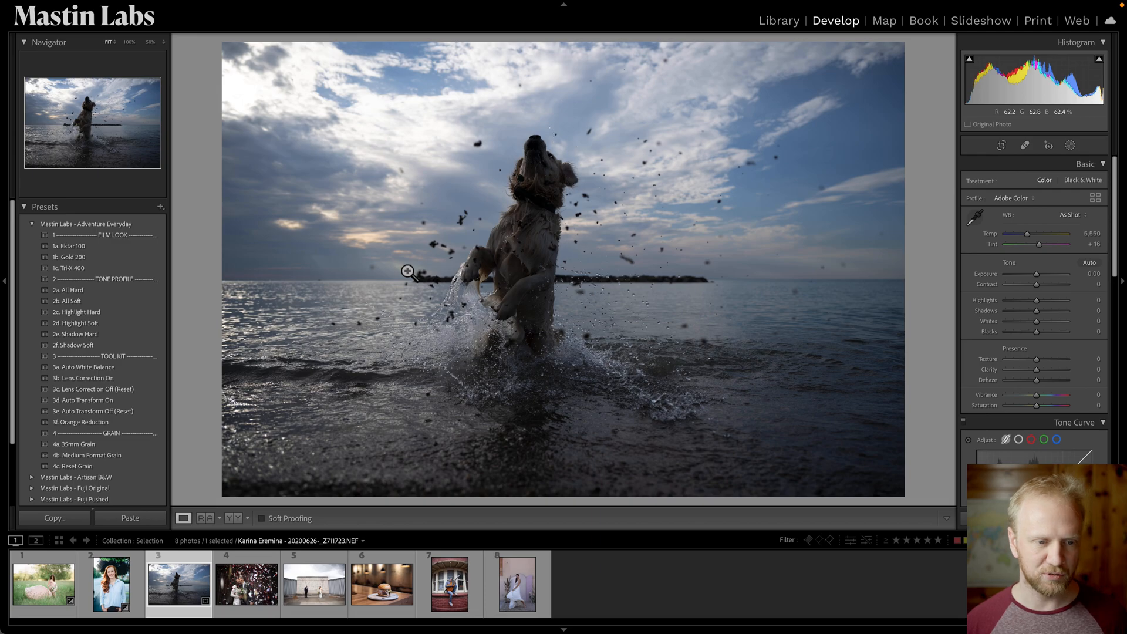
{"action": "left_click", "coordinate": [144, 249]}
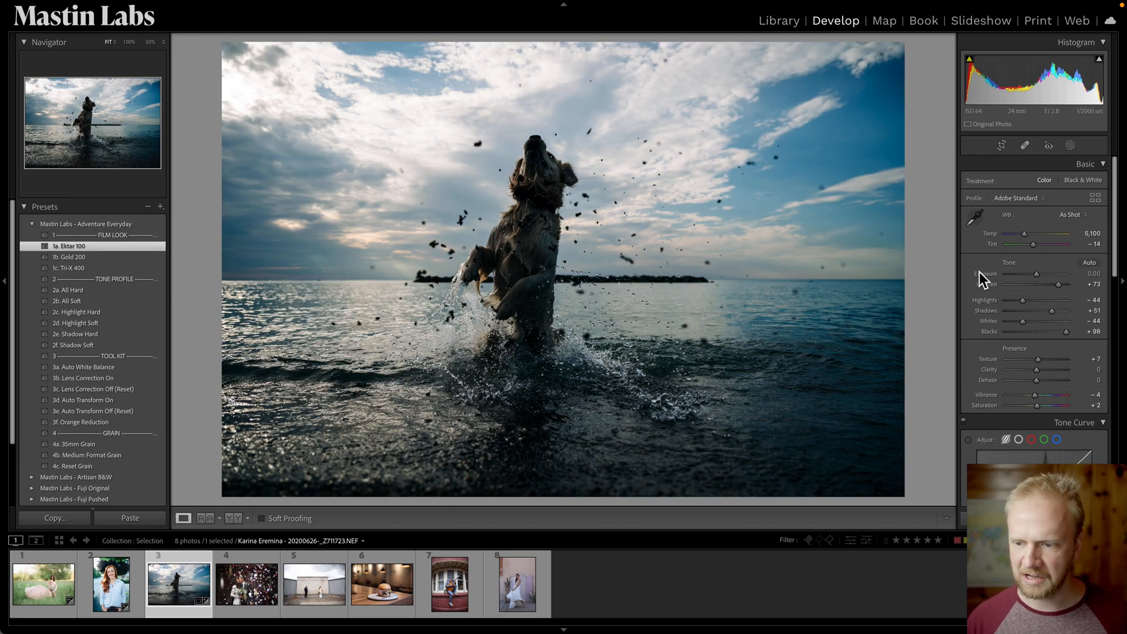
Raise the dog photo's Exposure to +0.95 and warm its Temp to 6,053.
{"action": "left_click", "coordinate": [1041, 276]}
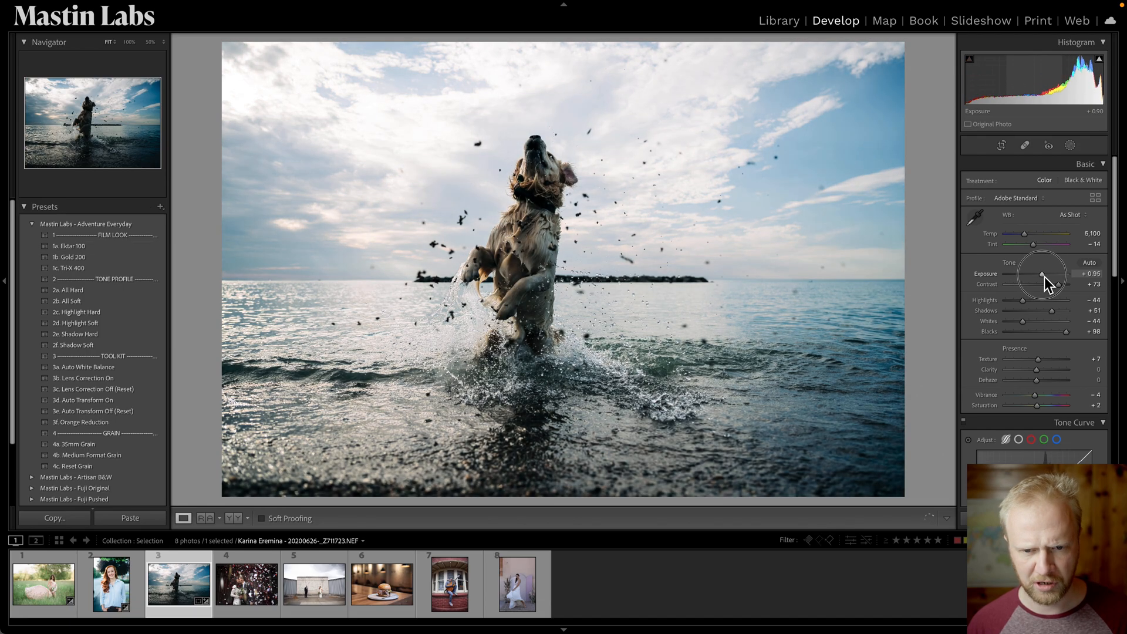
{"action": "left_click_drag", "start_coordinate": [1045, 277], "coordinate": [1044, 277]}
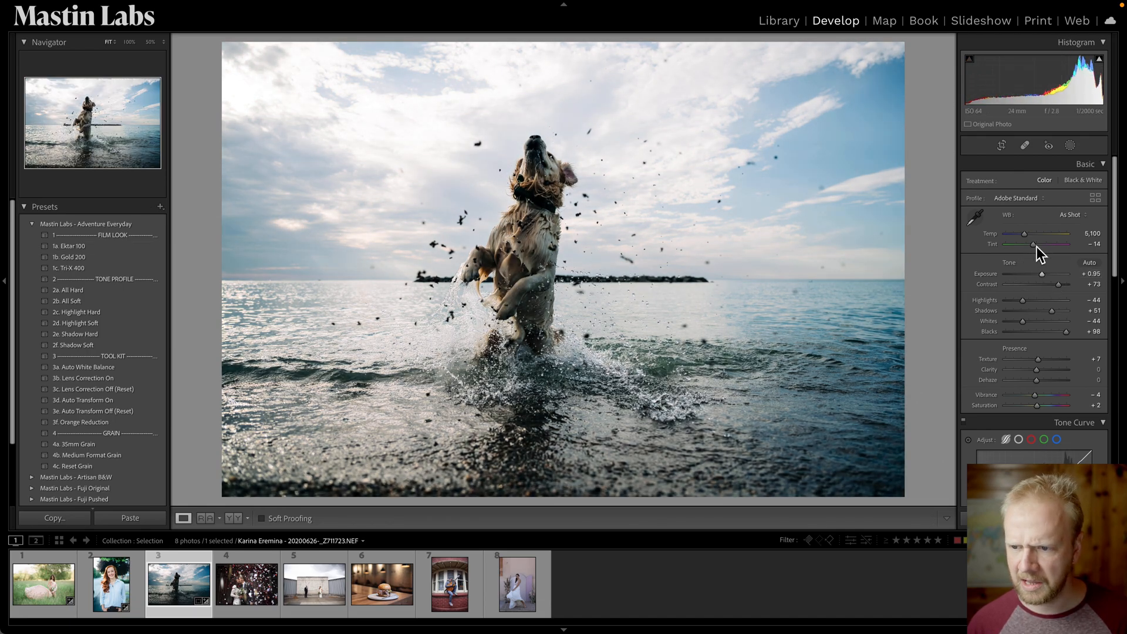
{"action": "left_click_drag", "start_coordinate": [1030, 239], "coordinate": [1036, 241]}
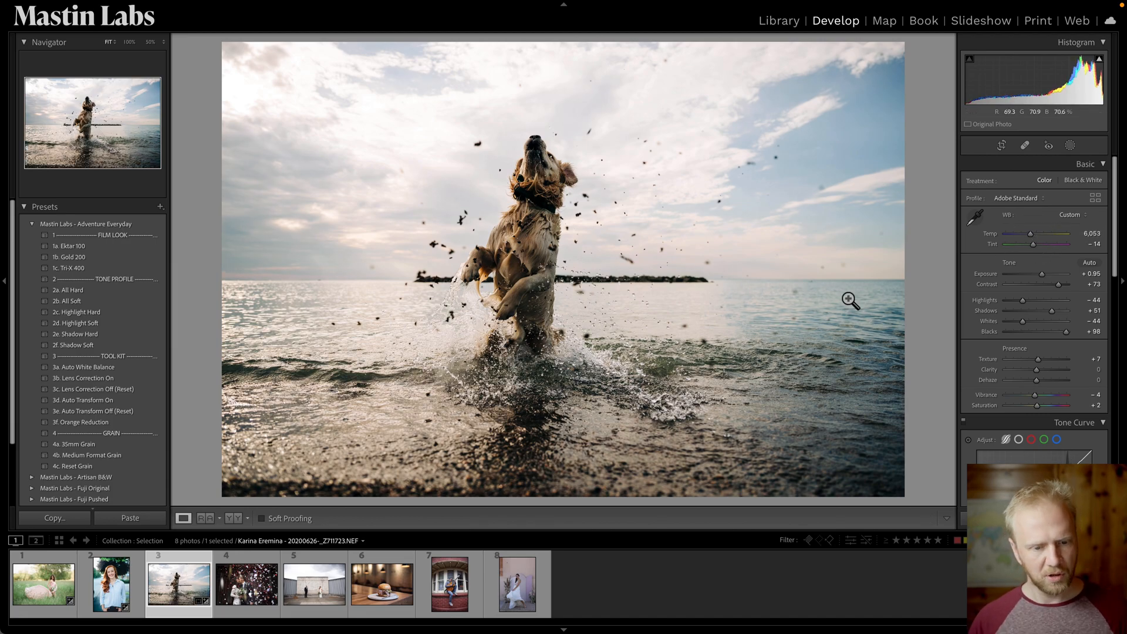
Apply the 3b. Lens Correction On and 2f. Shadow Soft presets to the dog photo.
{"action": "left_click", "coordinate": [133, 379]}
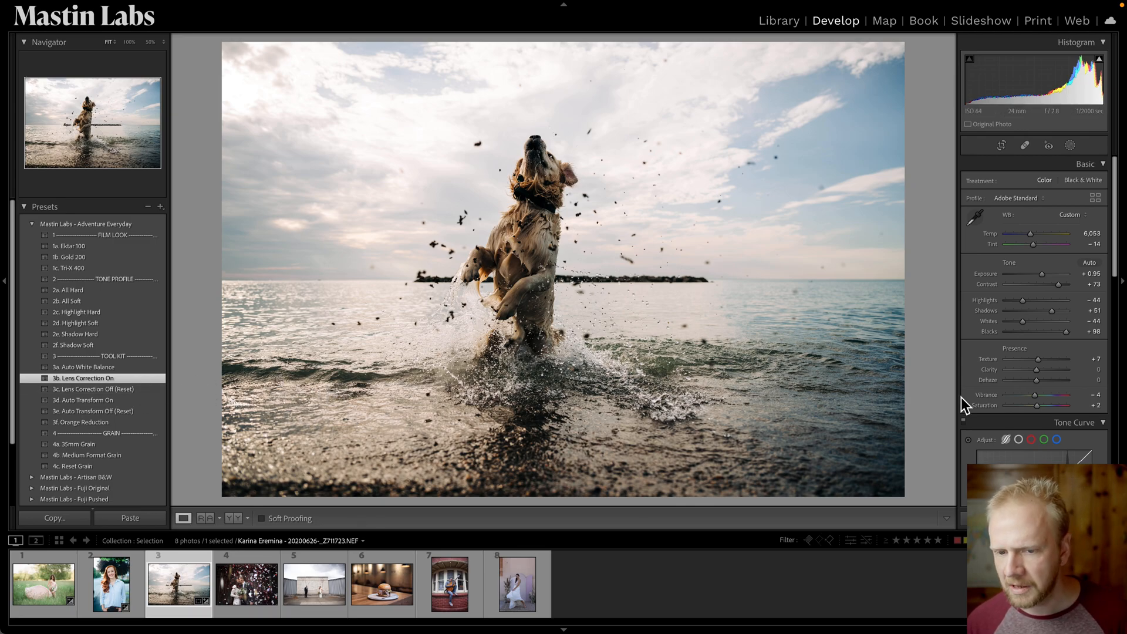
{"action": "left_click", "coordinate": [147, 348]}
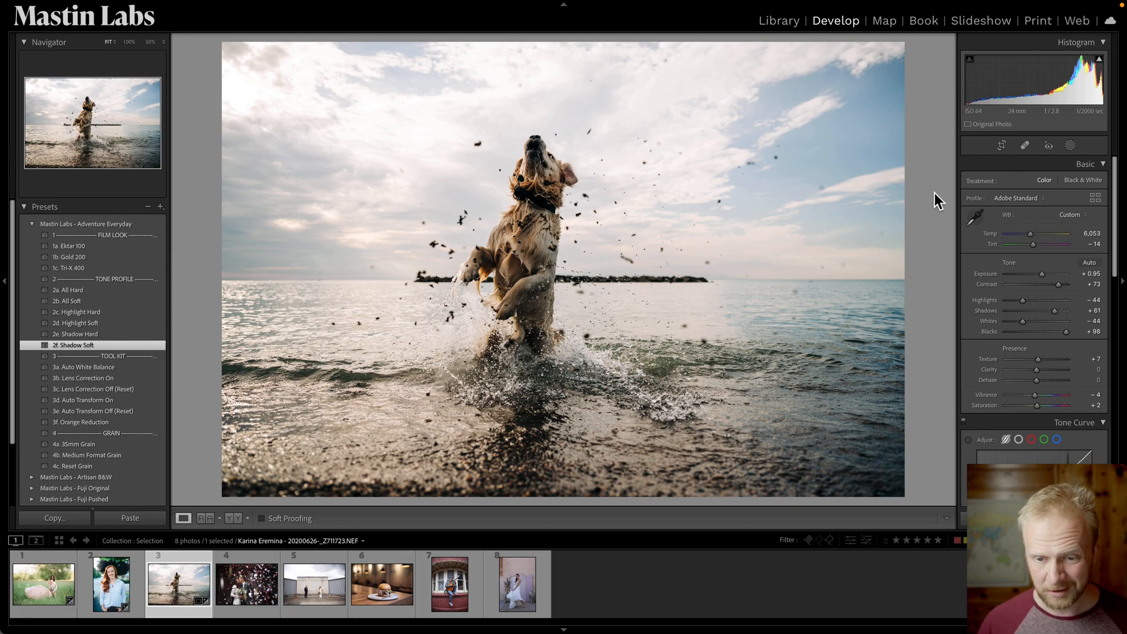
Create a Select Subject mask on the dog.
{"action": "left_click", "coordinate": [1072, 147]}
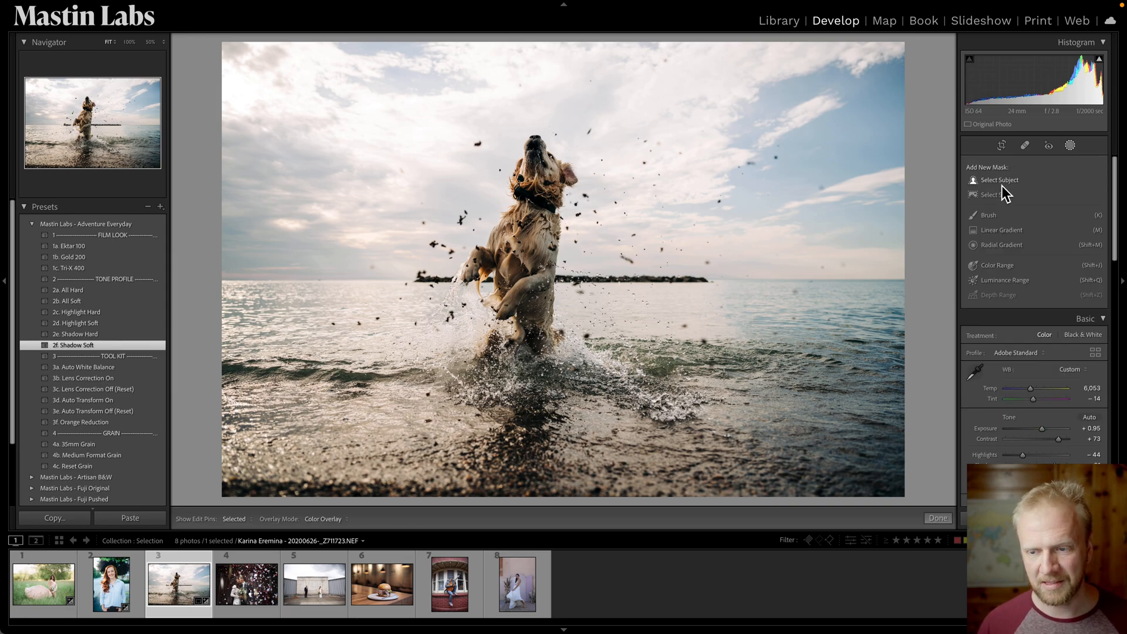
{"action": "left_click", "coordinate": [1005, 181]}
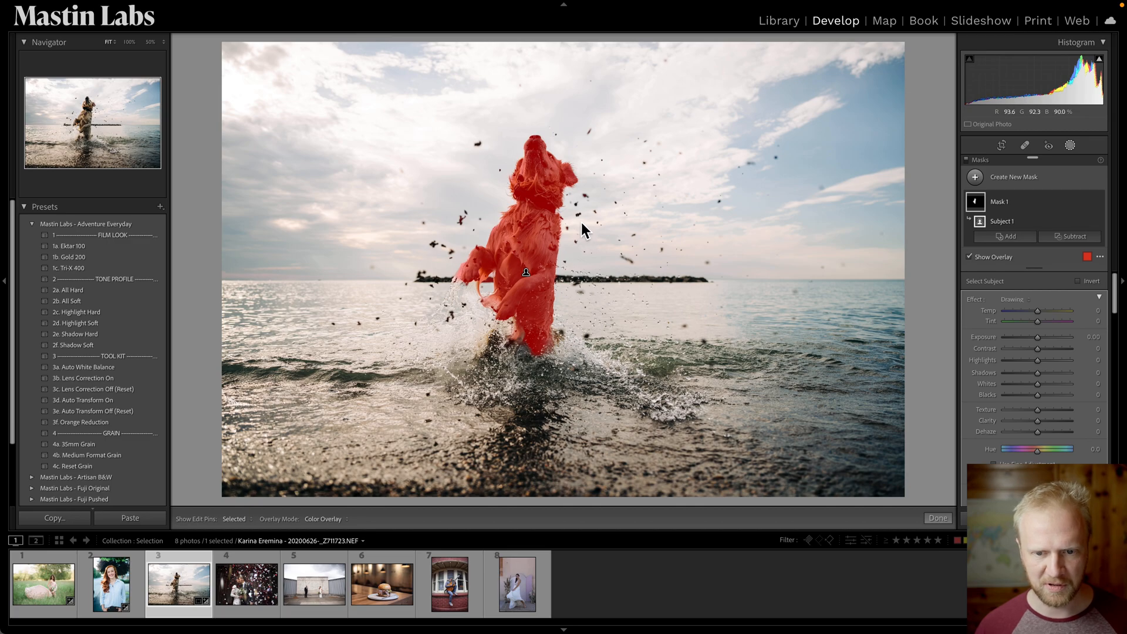
Switch the mask overlay to White on Black and zoom in to inspect the dog's mask.
{"action": "left_click", "coordinate": [342, 520]}
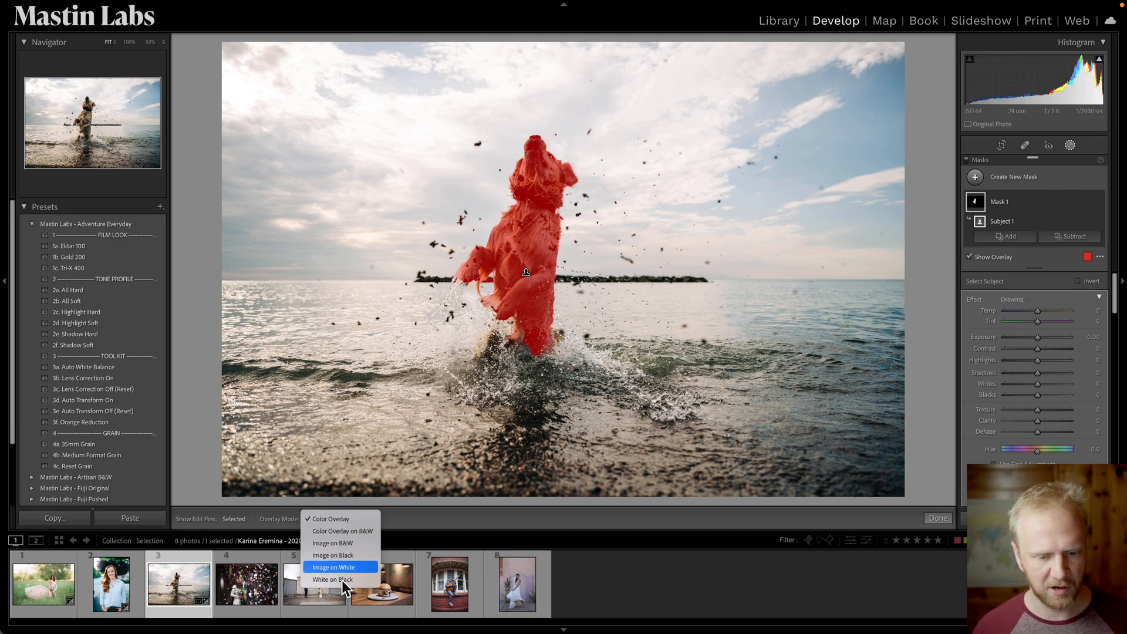
{"action": "left_click", "coordinate": [348, 579]}
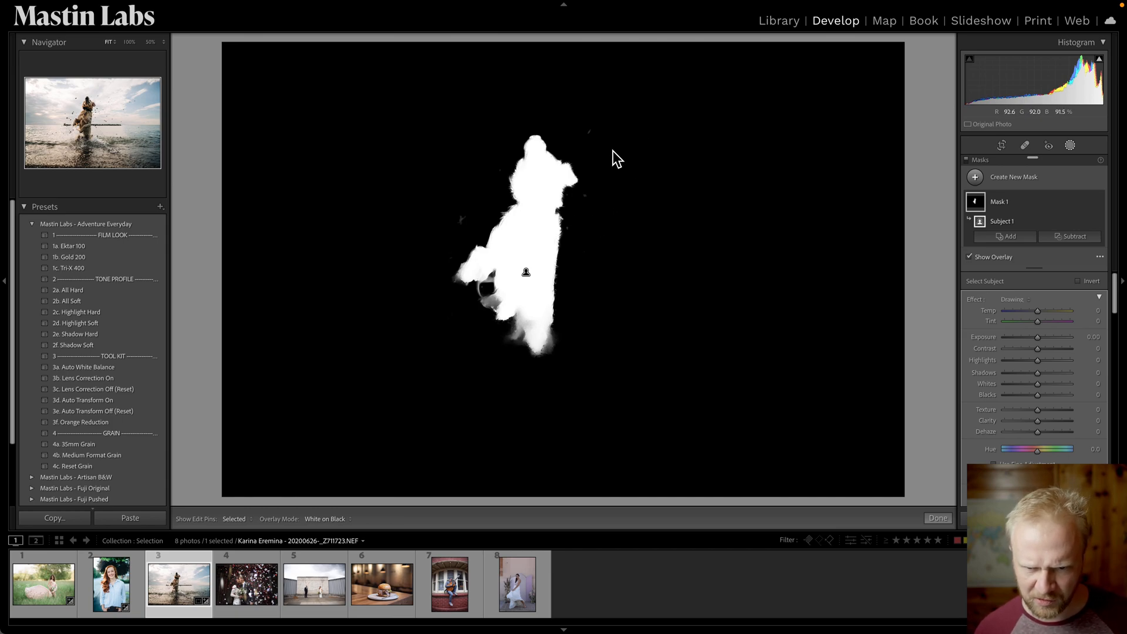
{"action": "key", "text": "z"}
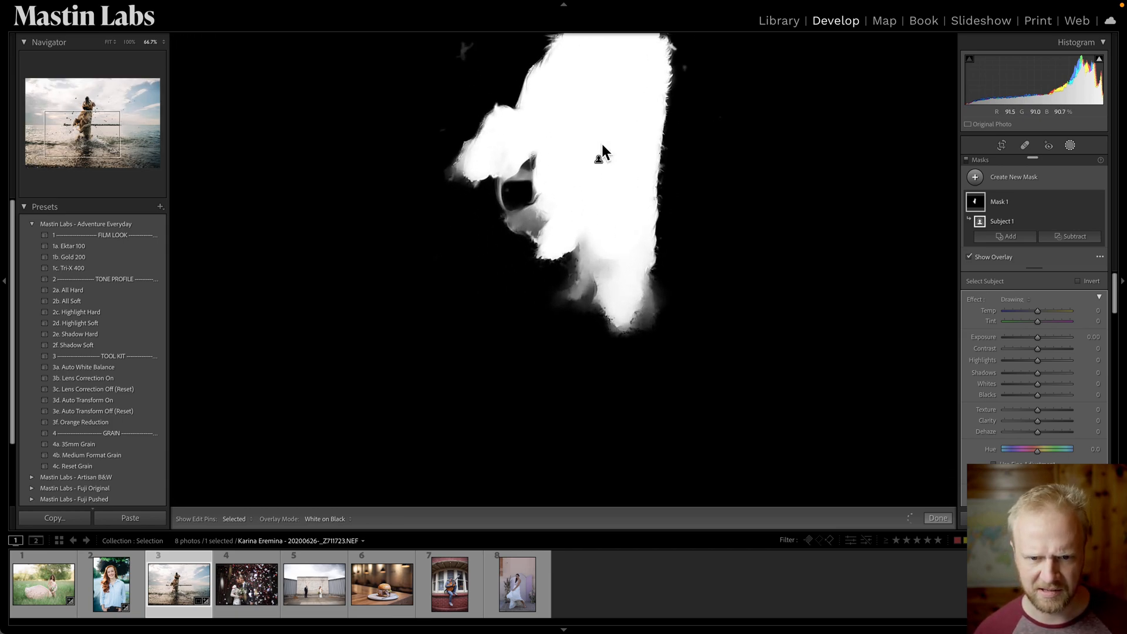
{"action": "left_click_drag", "start_coordinate": [560, 322], "coordinate": [558, 334]}
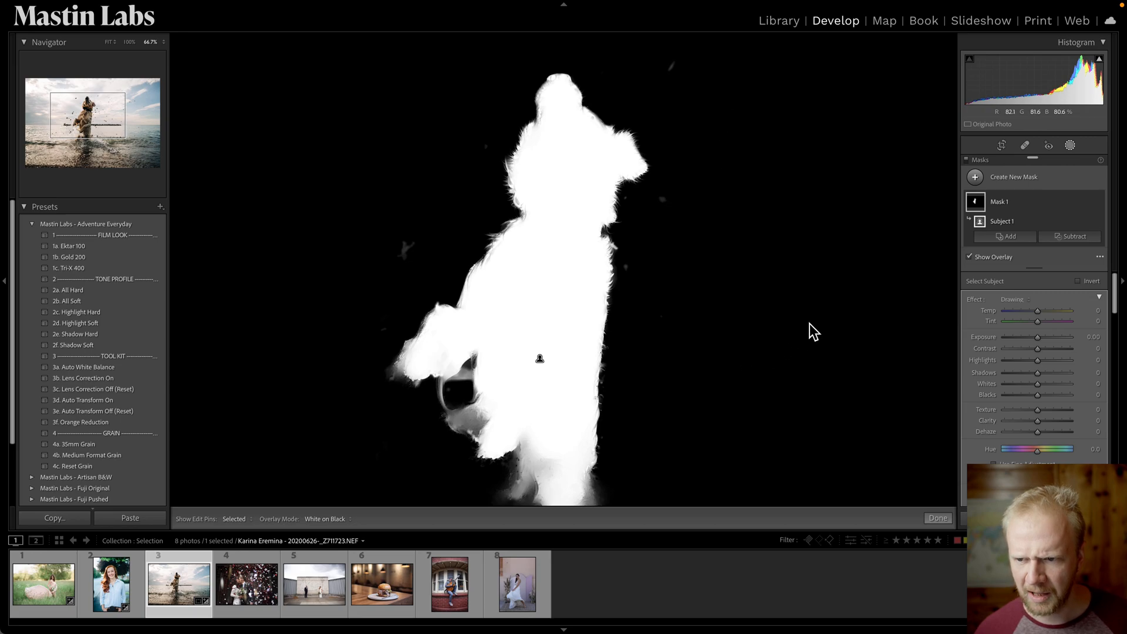
Subtract from the dog's mask with a brush and erase a stray speck beside the dog.
{"action": "left_click", "coordinate": [1016, 239]}
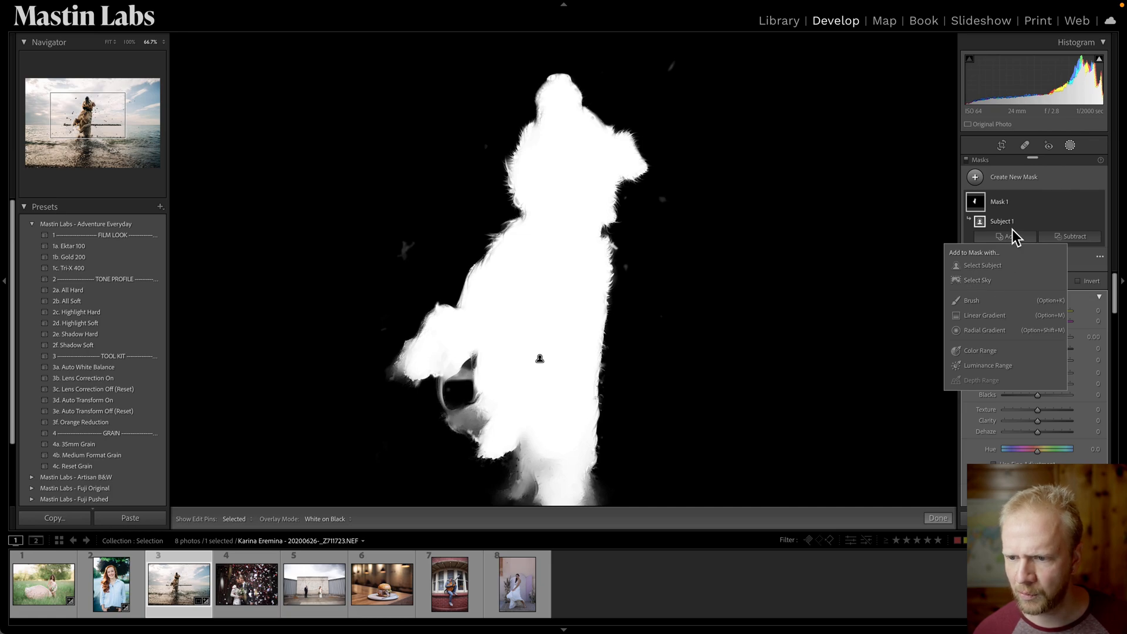
{"action": "left_click", "coordinate": [1082, 241]}
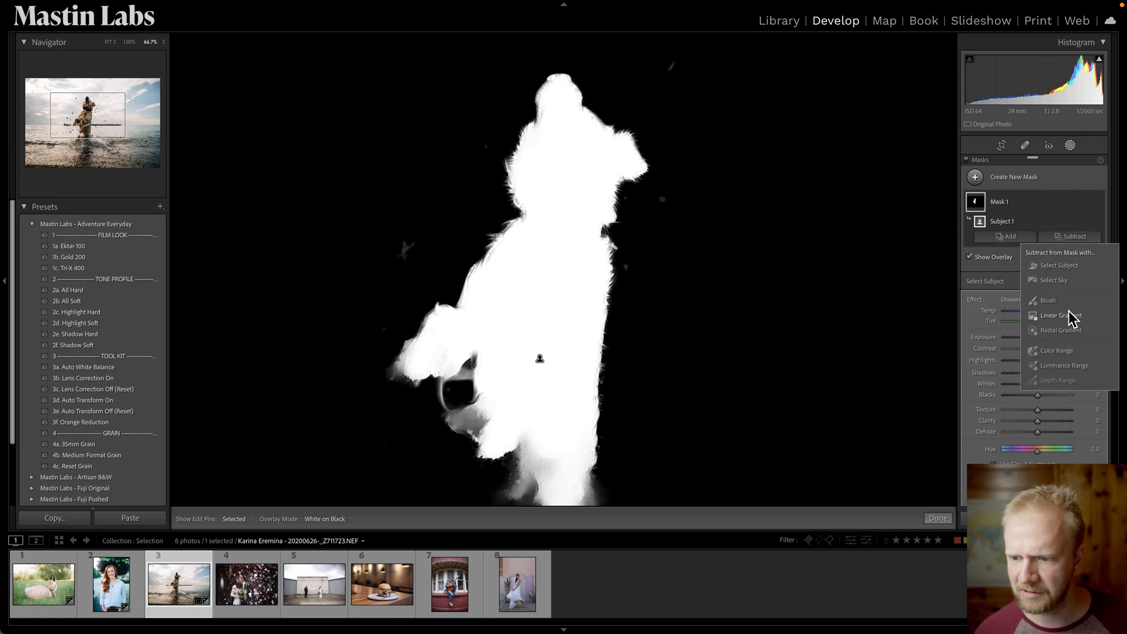
{"action": "left_click", "coordinate": [1051, 301]}
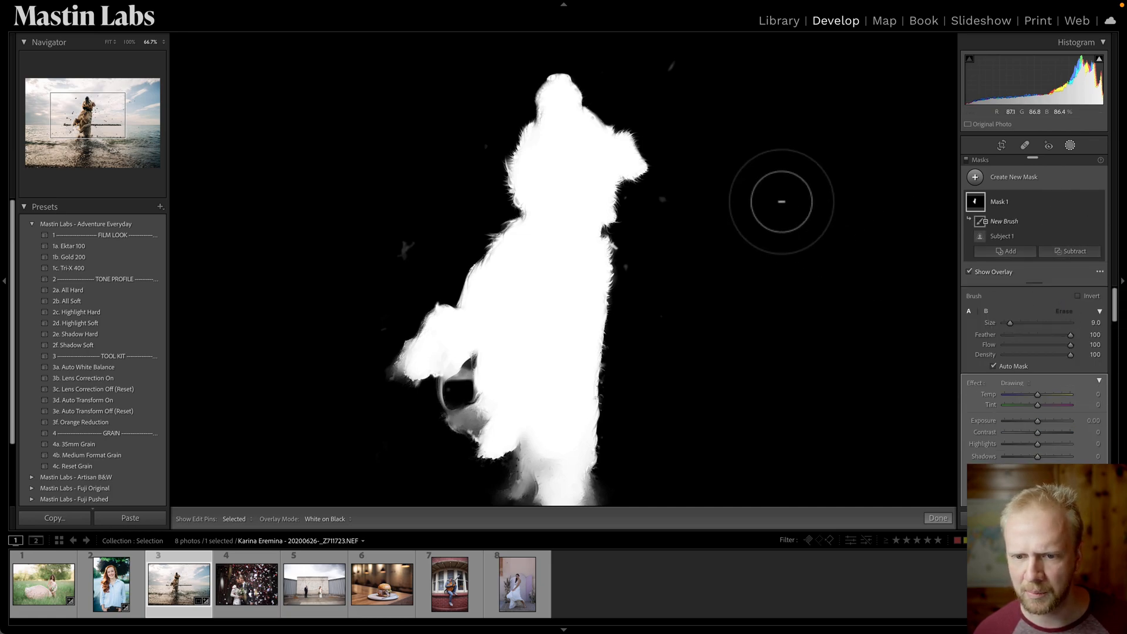
{"action": "left_click", "coordinate": [662, 202]}
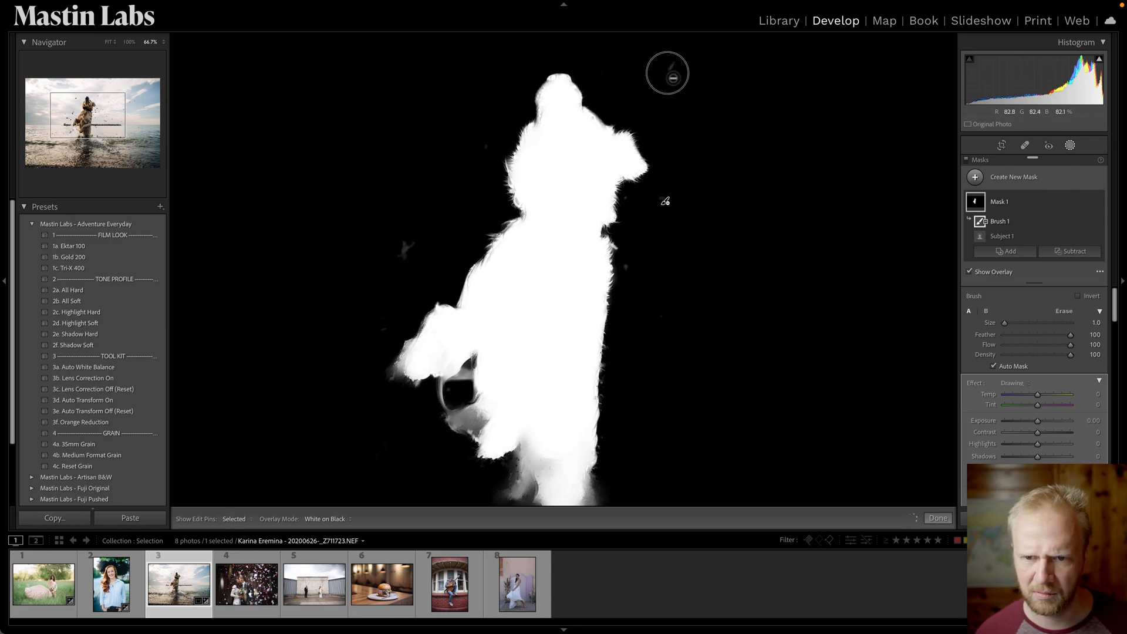
Shrink the erase brush to 0.1 and paint out the remaining stray specks around the dog.
{"action": "scroll", "coordinate": [672, 68], "scroll_direction": "up", "scroll_amount": 3}
{"action": "key", "text": "h"}
{"action": "key", "text": "h"}
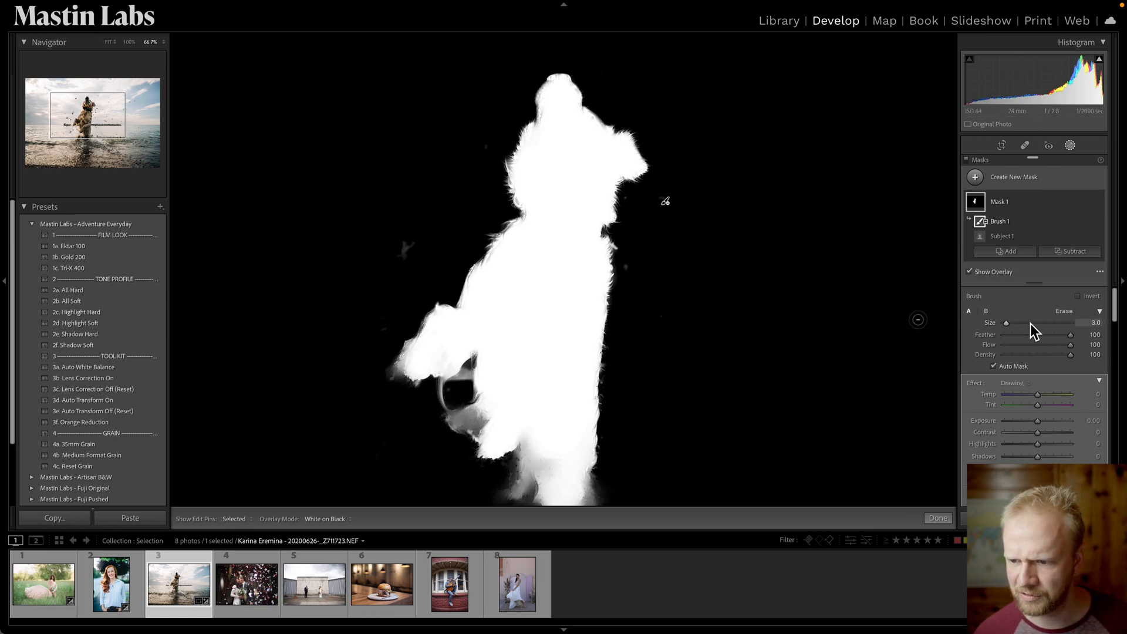
{"action": "mouse_move", "coordinate": [402, 246]}
{"action": "left_mouse_down"}
{"action": "mouse_move", "coordinate": [434, 238]}
{"action": "mouse_move", "coordinate": [405, 252]}
{"action": "left_mouse_up"}
{"action": "key", "text": "h"}
{"action": "key", "text": "["}
{"action": "key", "text": "["}
{"action": "key", "text": "["}
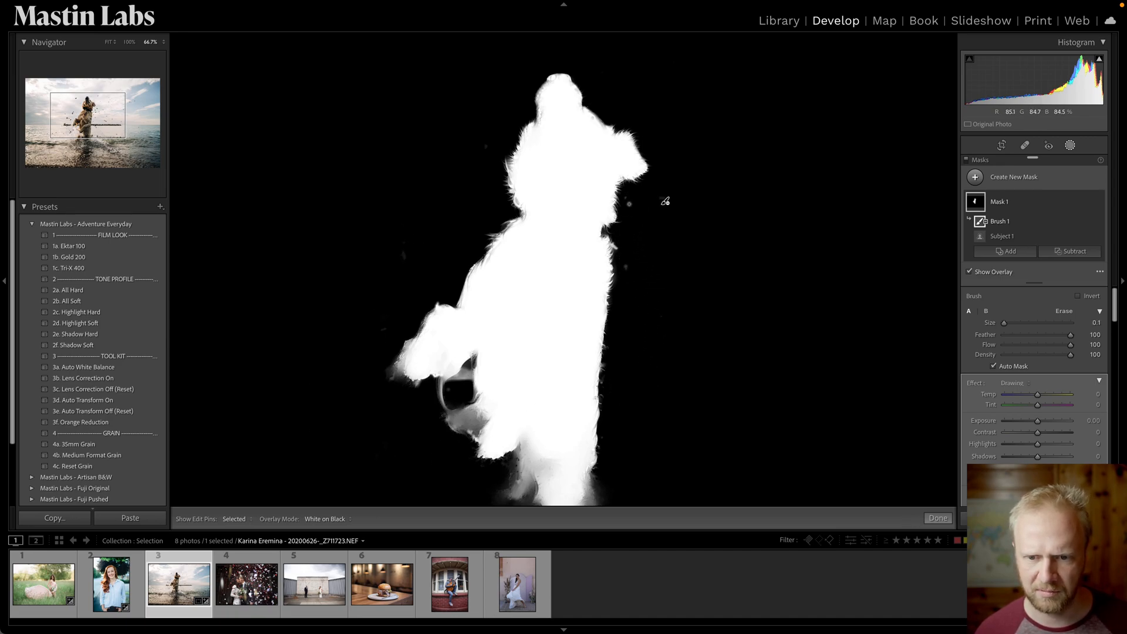
{"action": "left_click_drag", "start_coordinate": [629, 197], "coordinate": [624, 206]}
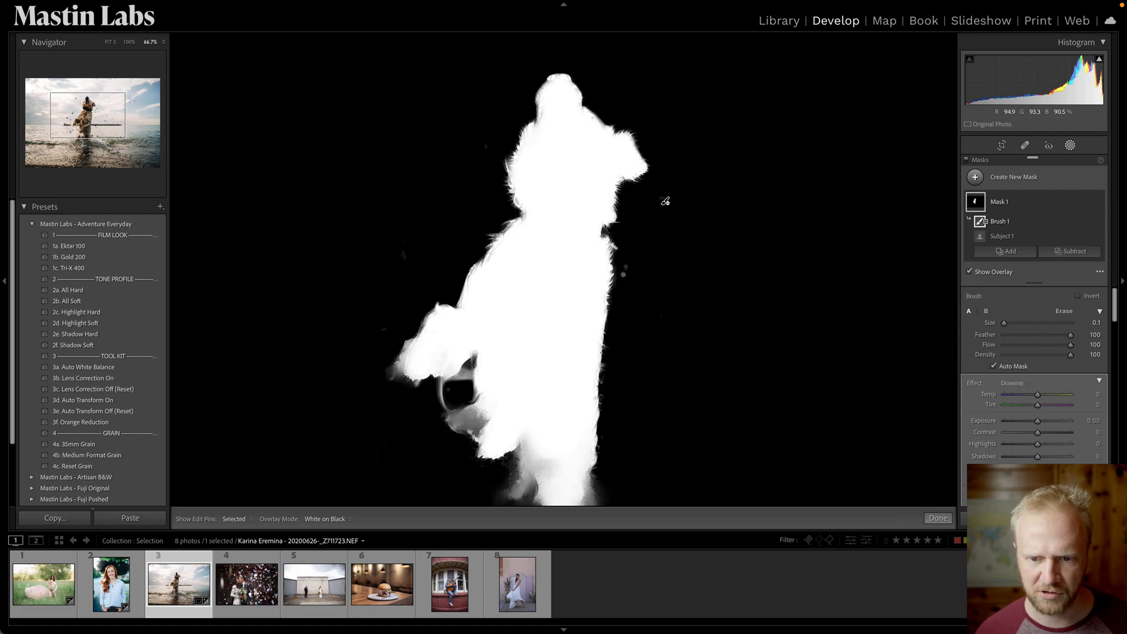
{"action": "left_click_drag", "start_coordinate": [699, 354], "coordinate": [730, 191]}
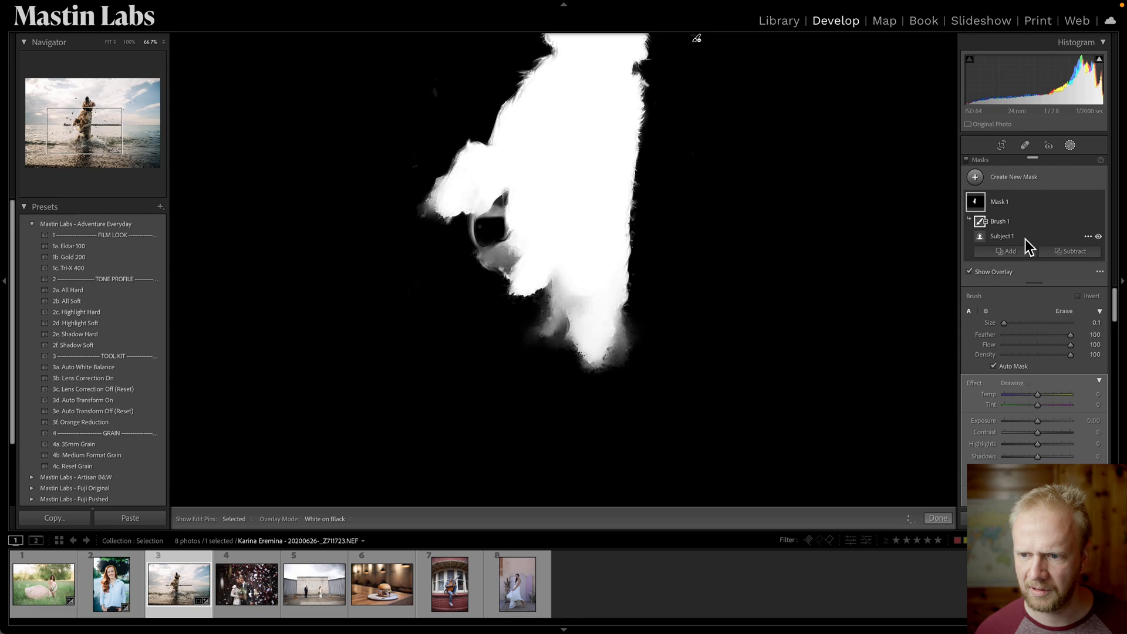
Switch the overlay back to Color Overlay and fit the whole photo in view.
{"action": "left_click", "coordinate": [341, 518]}
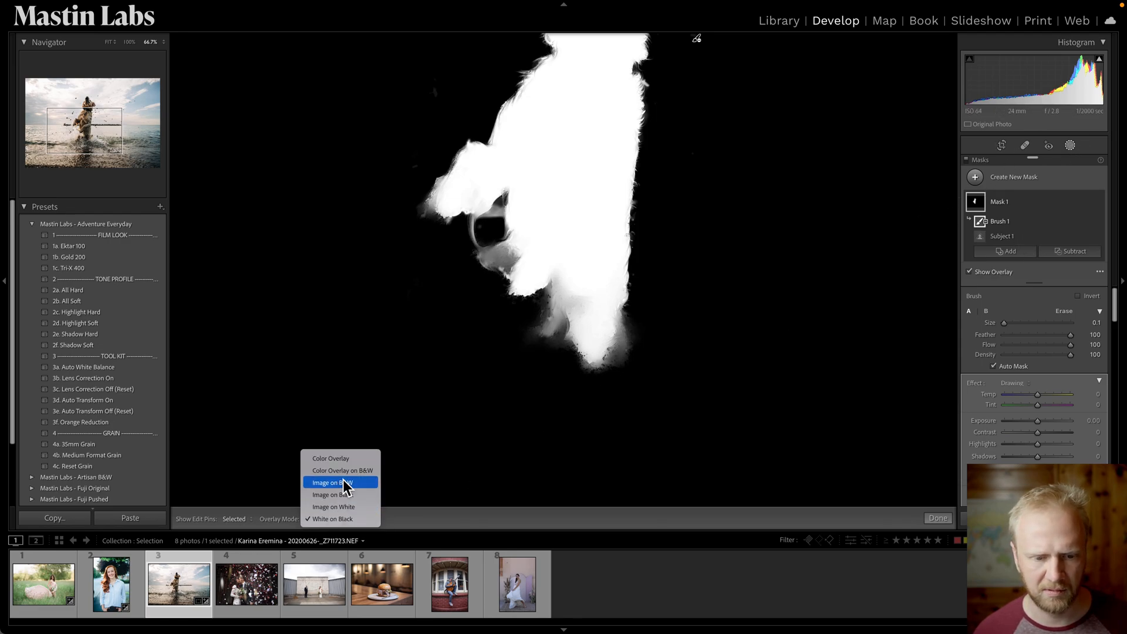
{"action": "left_click", "coordinate": [348, 458]}
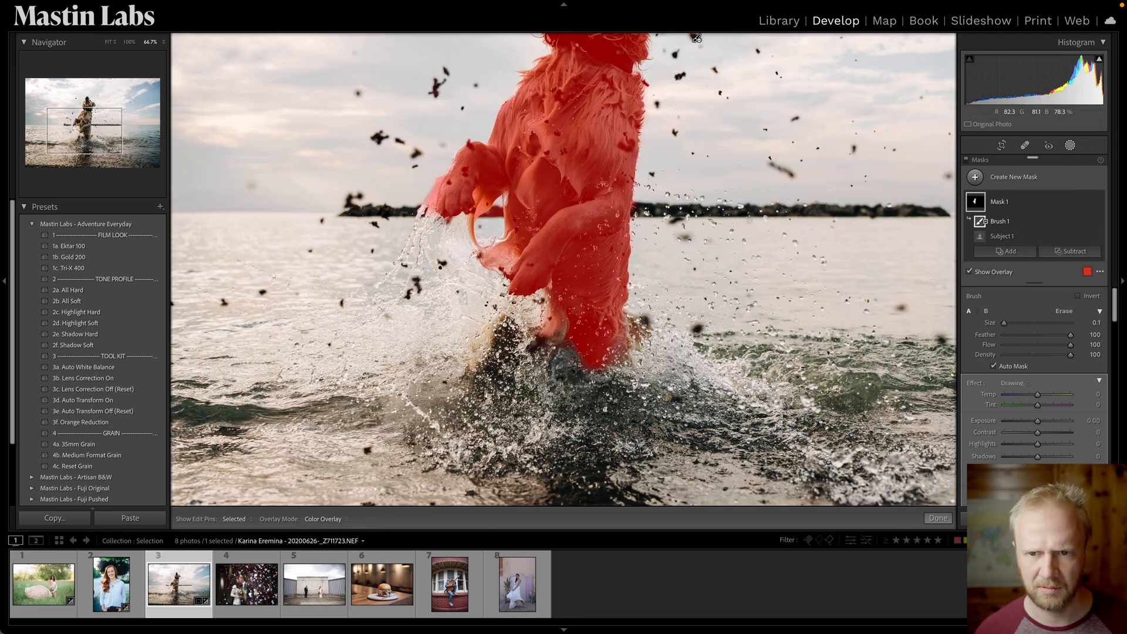
{"action": "key", "text": "super+minus"}
{"action": "key", "text": "super+minus"}
{"action": "key", "text": "super+minus"}
{"action": "key", "text": "super+equal"}
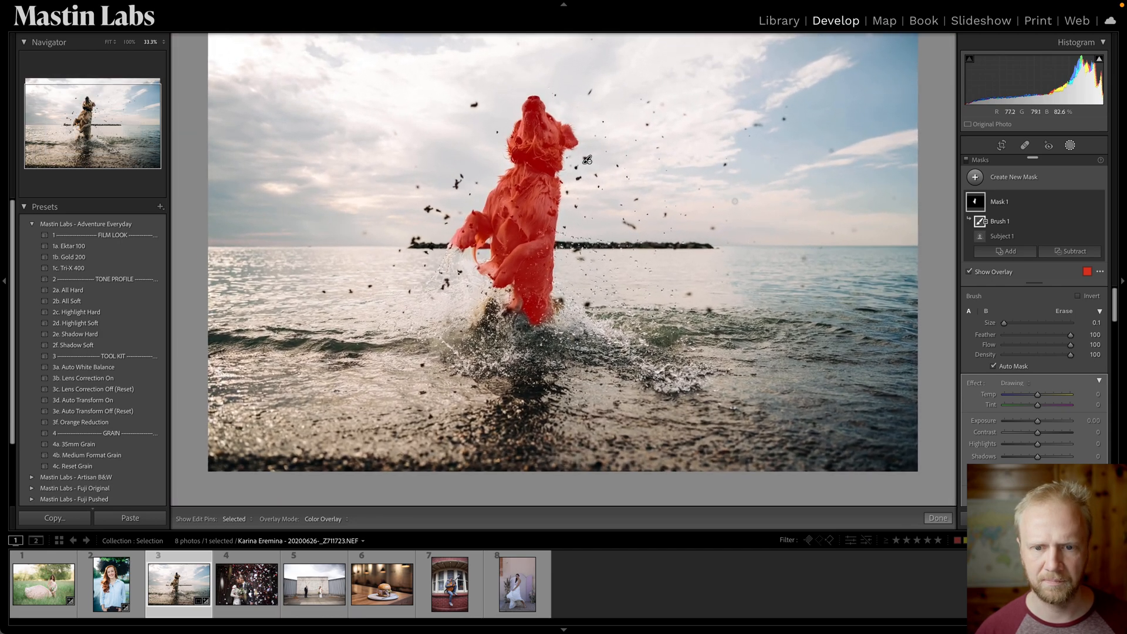
{"action": "left_click_drag", "start_coordinate": [790, 176], "coordinate": [796, 217]}
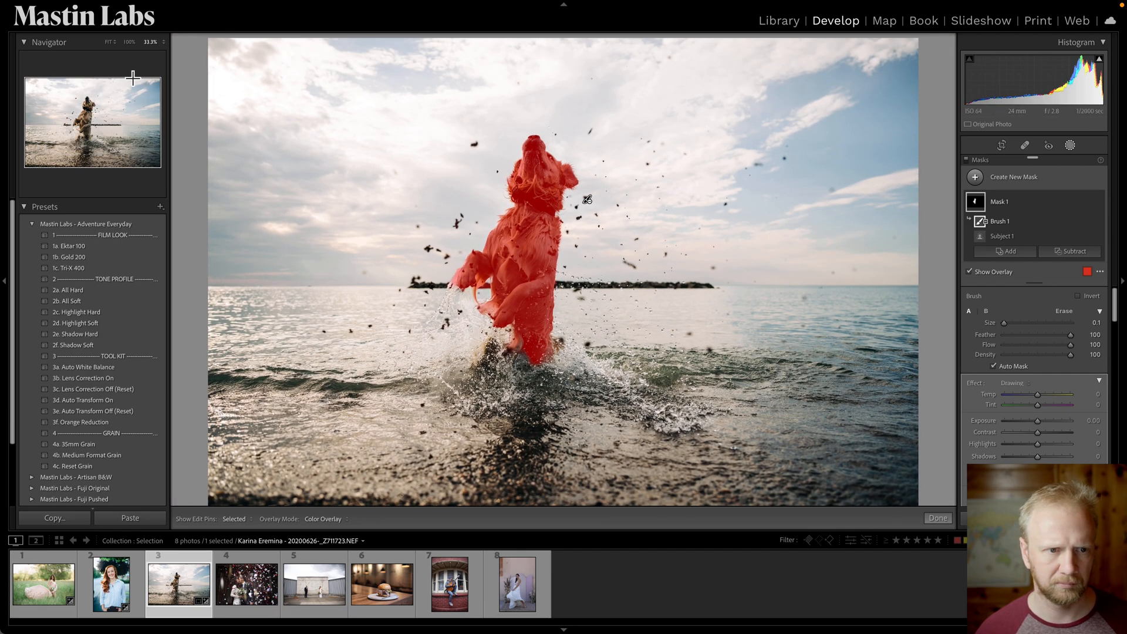
{"action": "left_click", "coordinate": [110, 42]}
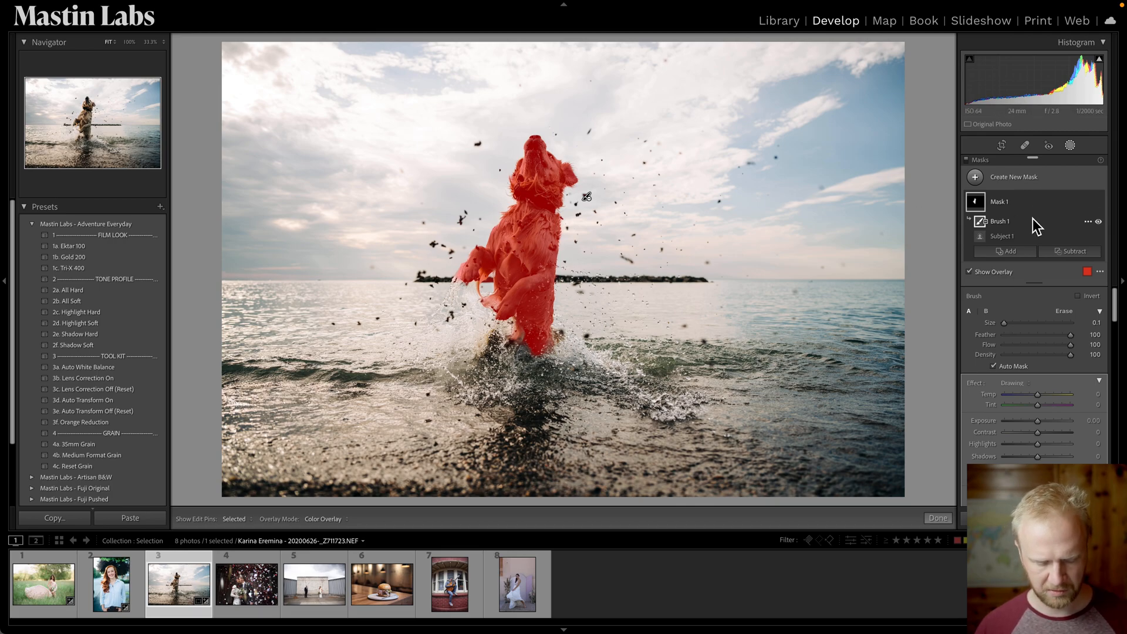
Set the dog mask's Exposure to 0.54 and close the masking tools.
{"action": "left_click_drag", "start_coordinate": [1033, 422], "coordinate": [1043, 421]}
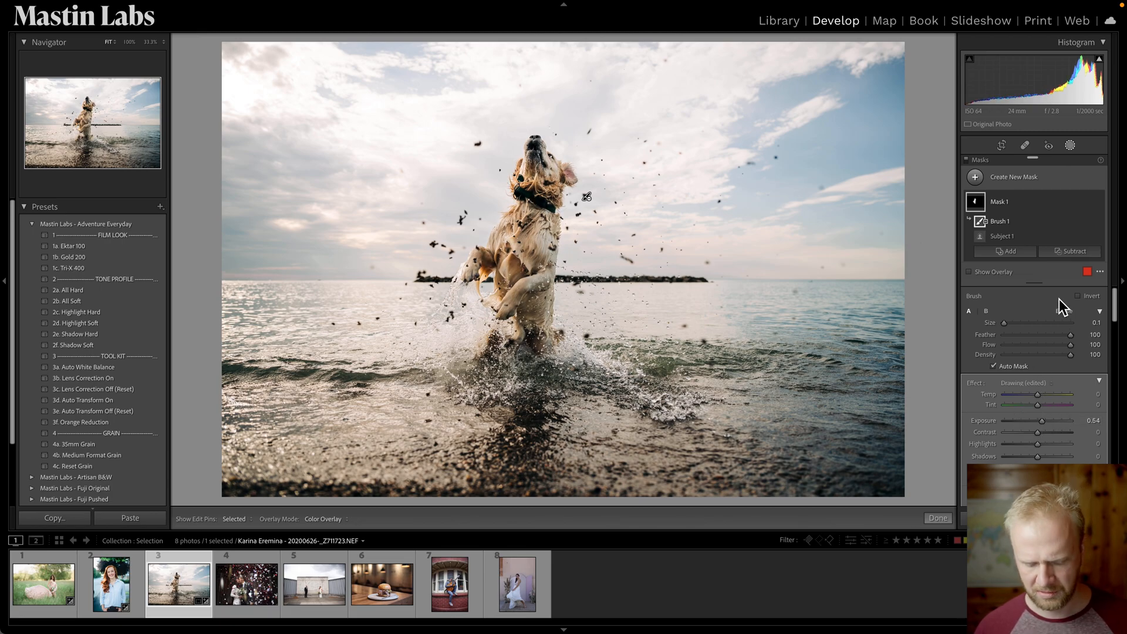
{"action": "key", "text": "Escape"}
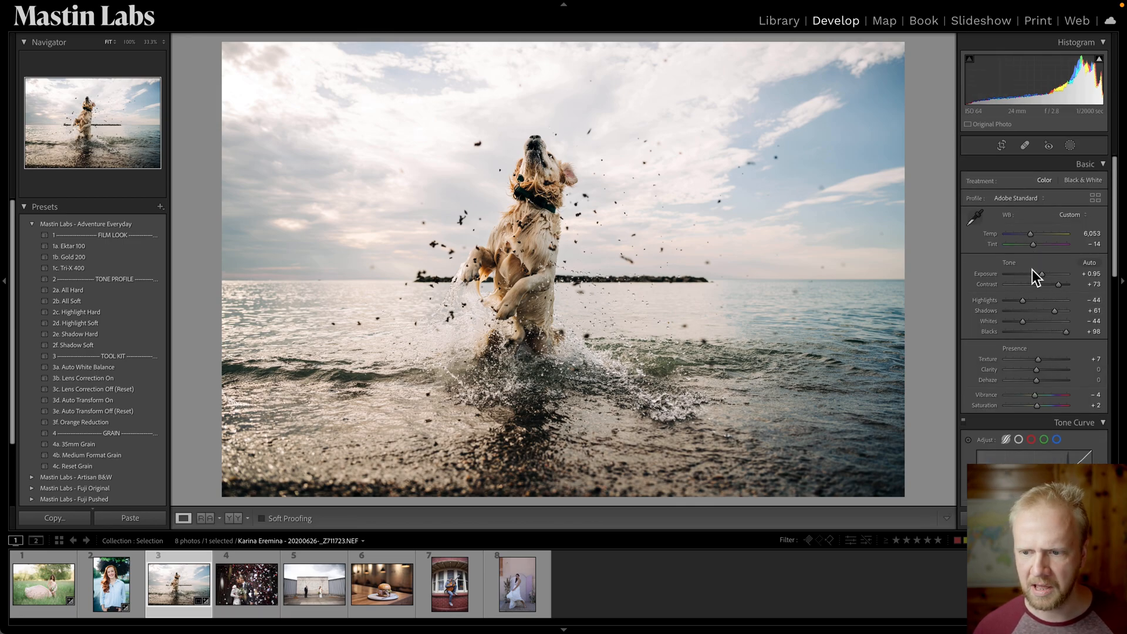
Lower the photo's overall Exposure to +0.60 and compare the before and after views.
{"action": "left_click_drag", "start_coordinate": [1039, 274], "coordinate": [1041, 274]}
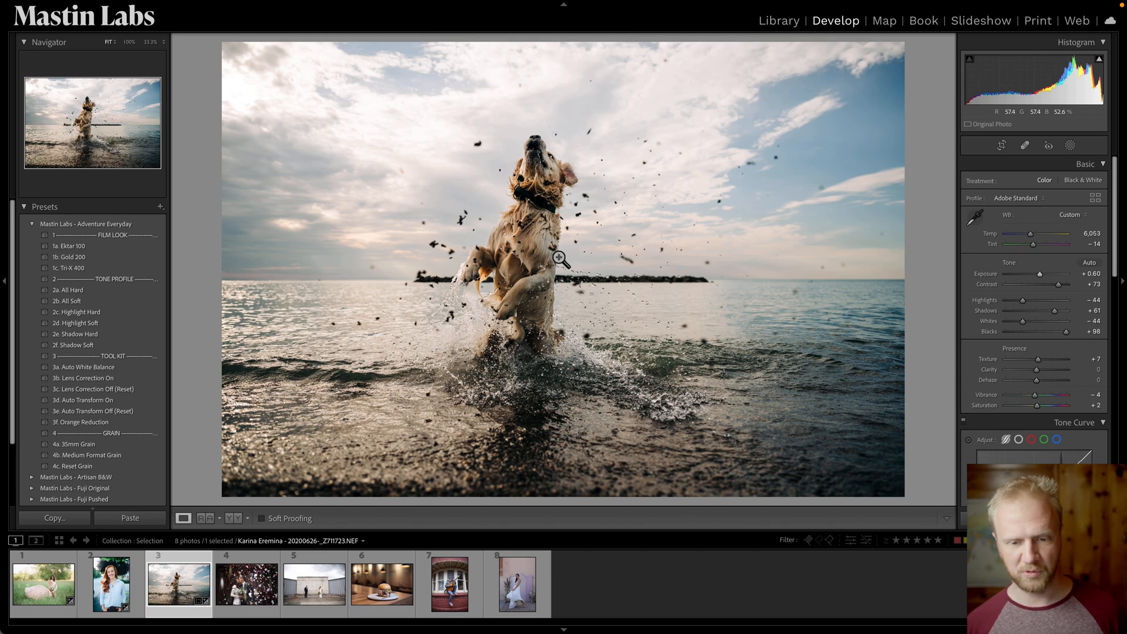
{"action": "key", "text": "backslash"}
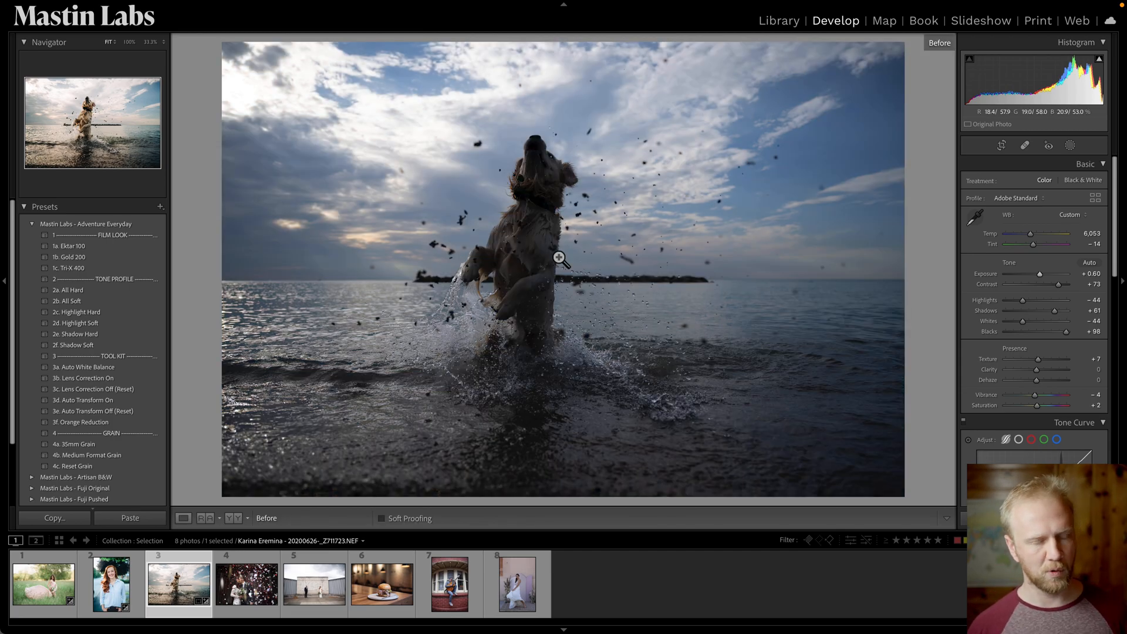
{"action": "key", "text": "backslash"}
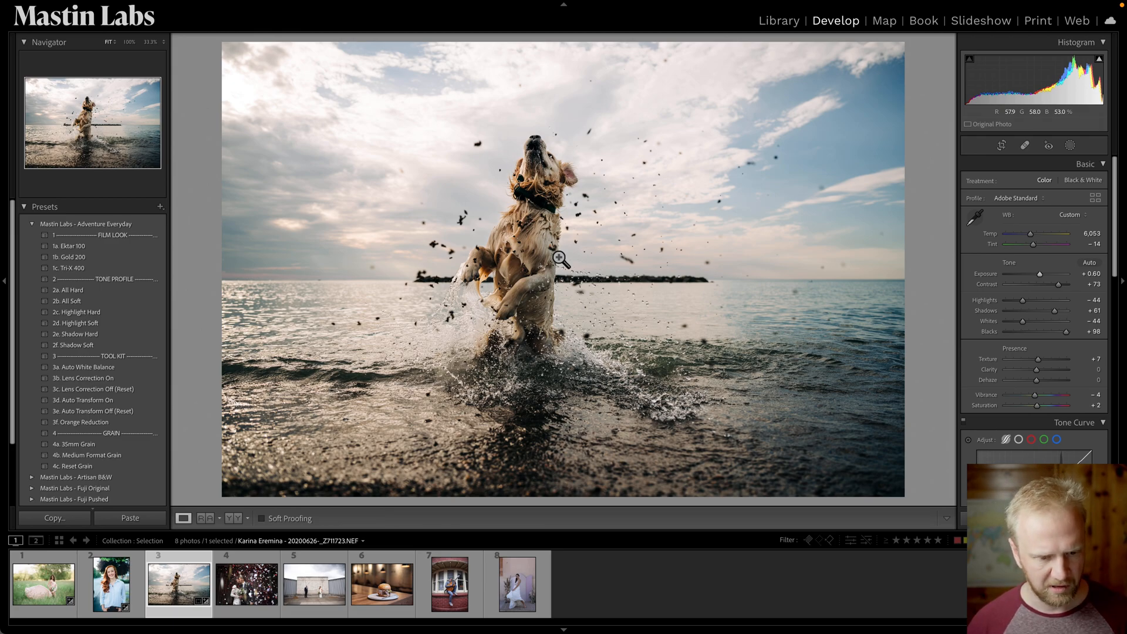
Open the wedding confetti photo and apply the 1g. Fuji 800Z +1 preset from Fuji Pushed.
{"action": "left_click", "coordinate": [238, 596]}
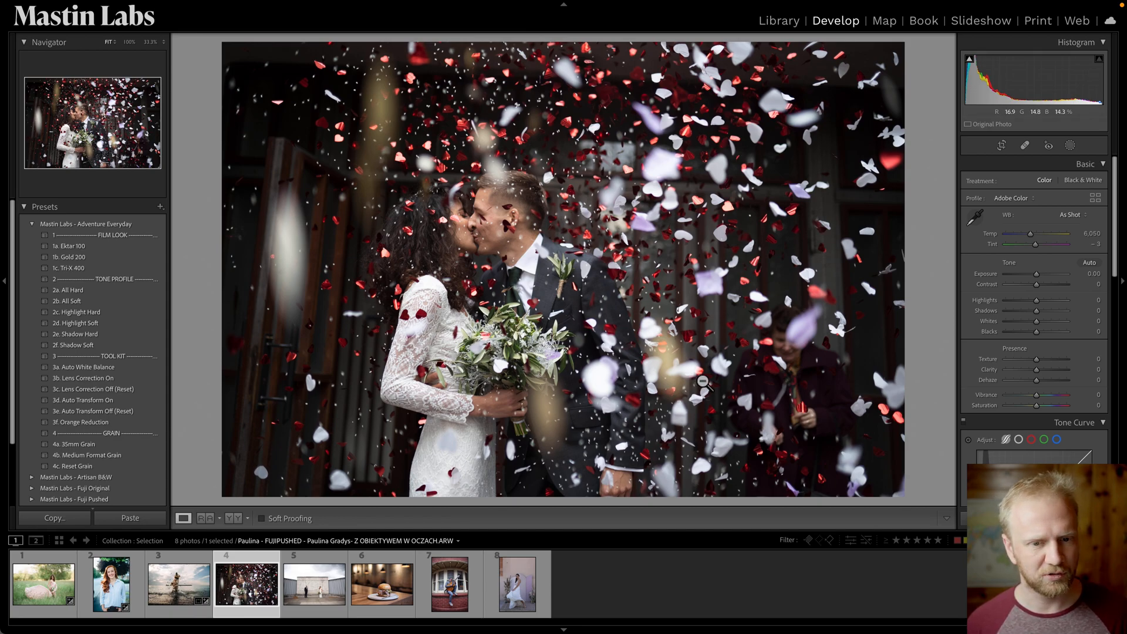
{"action": "left_click", "coordinate": [32, 225]}
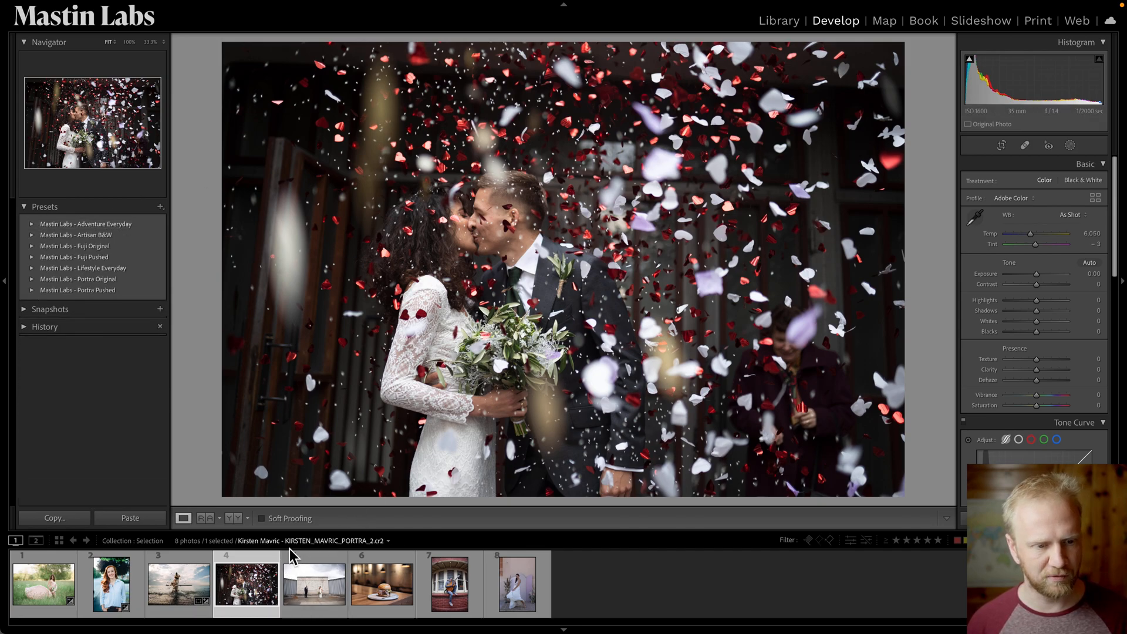
{"action": "left_click", "coordinate": [32, 257]}
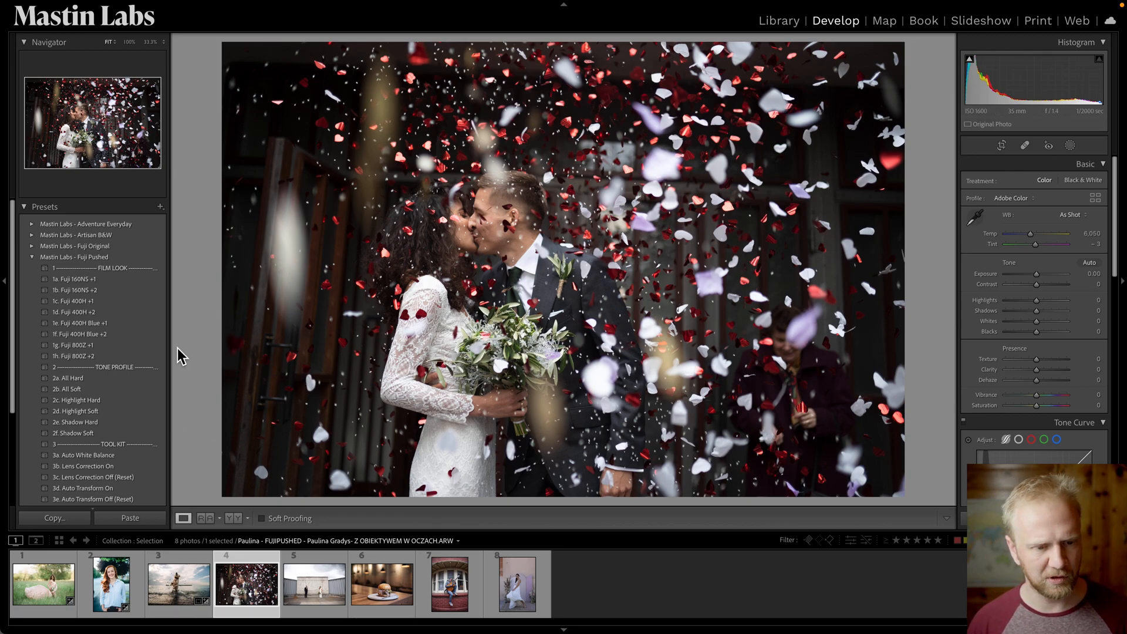
{"action": "left_click", "coordinate": [152, 346]}
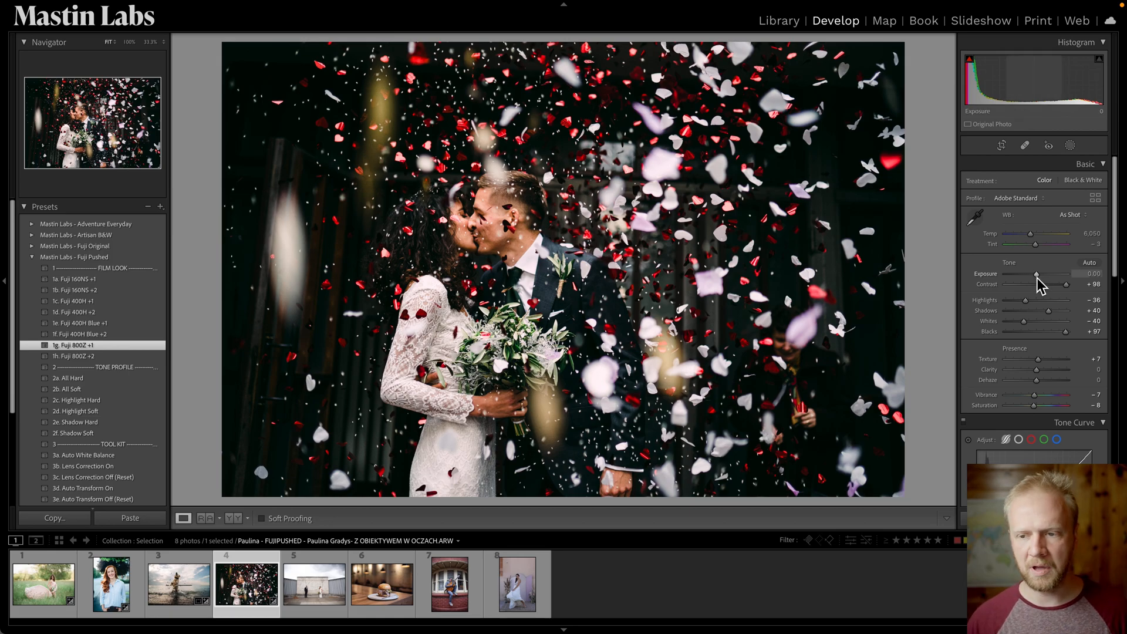
Create a Select Subject mask on the couple and raise its Exposure to 0.67.
{"action": "left_click", "coordinate": [1072, 146]}
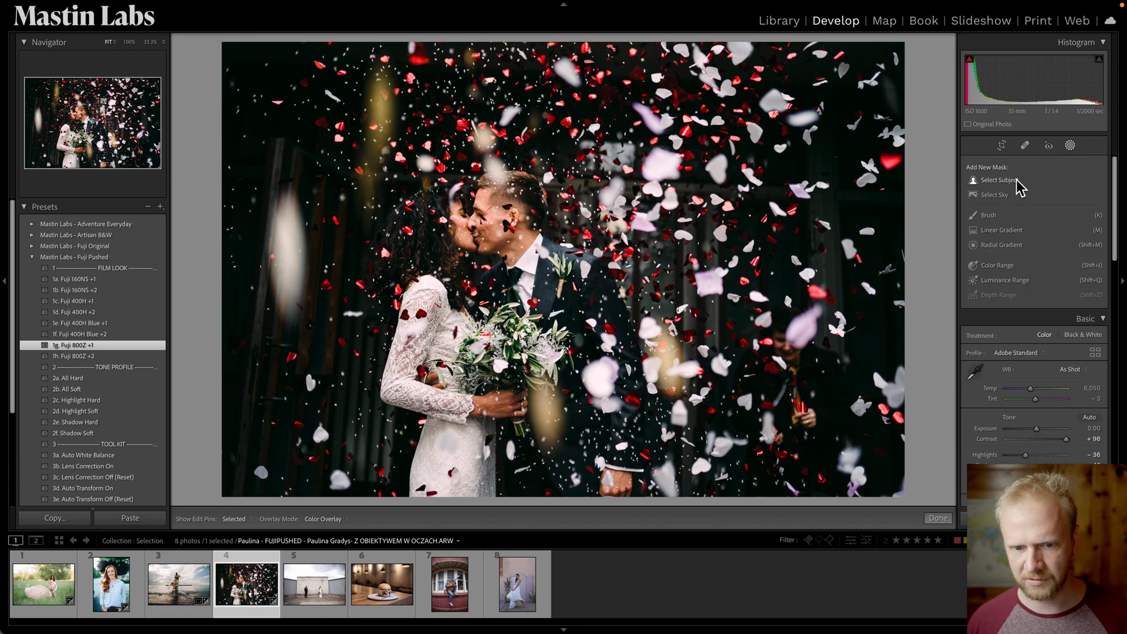
{"action": "left_click", "coordinate": [1000, 180]}
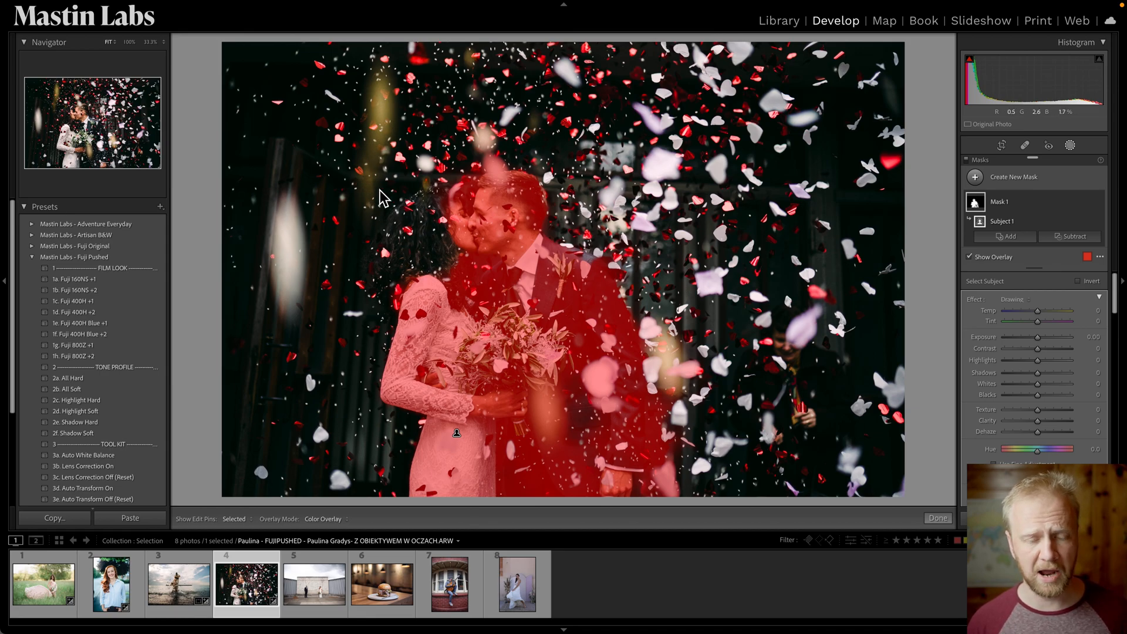
{"action": "left_click_drag", "start_coordinate": [1047, 346], "coordinate": [1042, 347]}
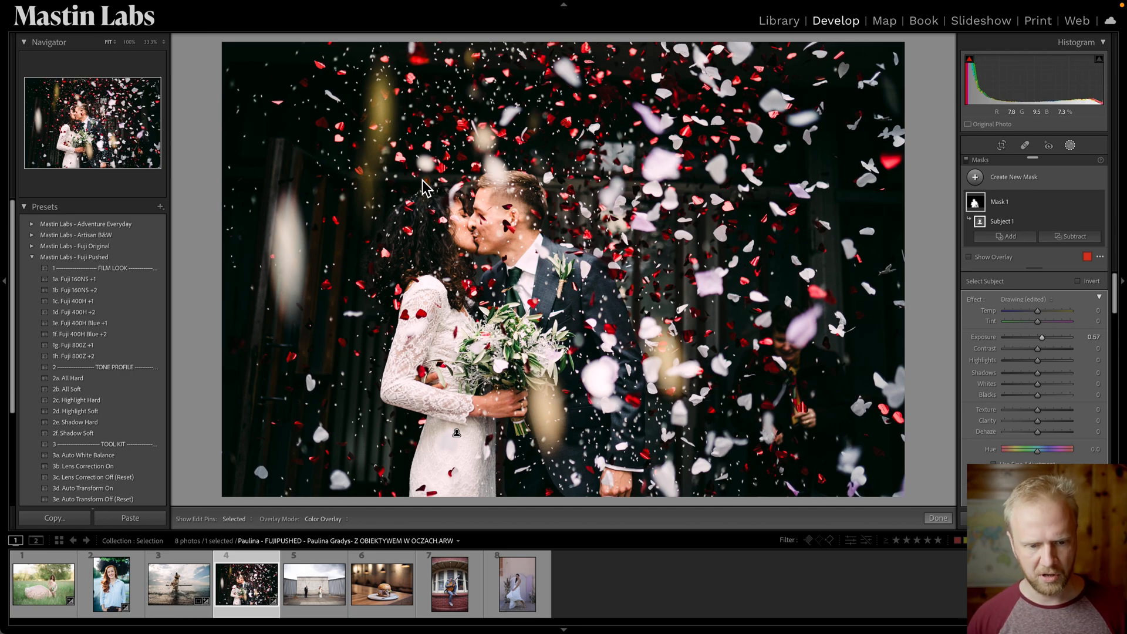
Add a brush to the couple's mask and paint the bride's hair into it with a size 7 brush.
{"action": "left_click", "coordinate": [332, 520]}
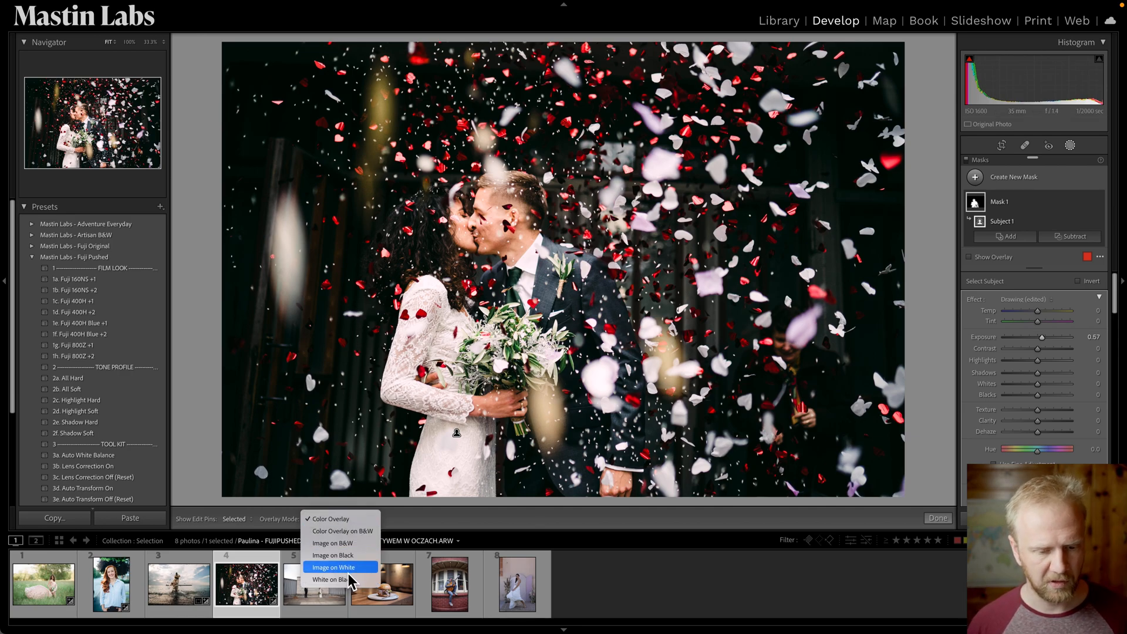
{"action": "left_click", "coordinate": [336, 418]}
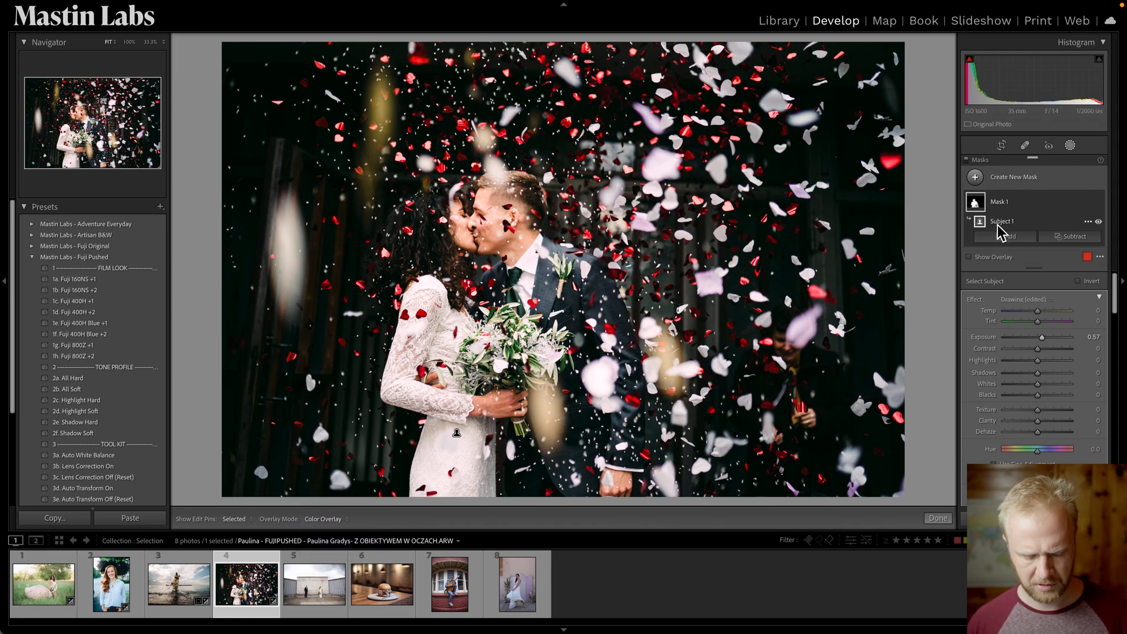
{"action": "key", "text": "o"}
{"action": "left_click", "coordinate": [1021, 238]}
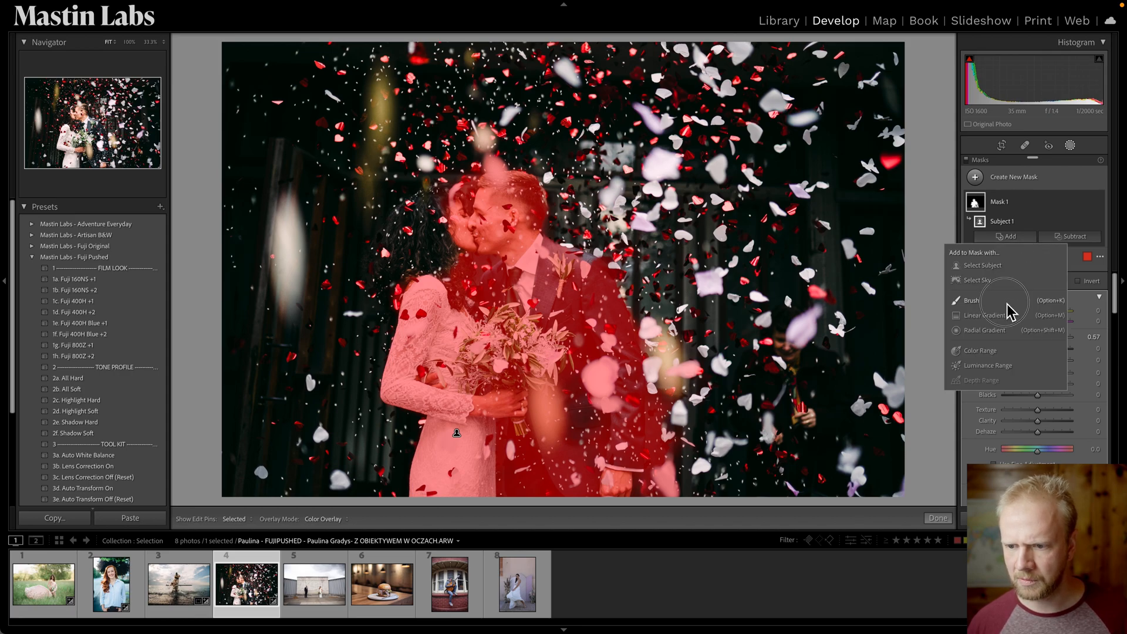
{"action": "left_click", "coordinate": [973, 300]}
{"action": "key", "text": "z"}
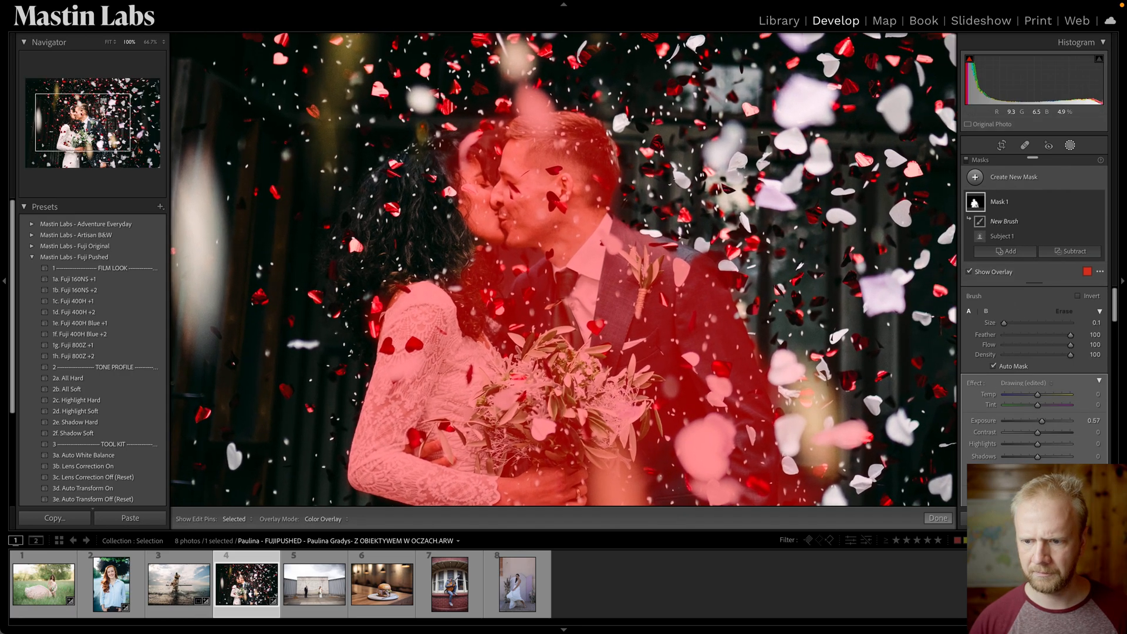
{"action": "mouse_move", "coordinate": [458, 202]}
{"action": "left_mouse_down"}
{"action": "mouse_move", "coordinate": [699, 360]}
{"action": "mouse_move", "coordinate": [699, 300]}
{"action": "mouse_move", "coordinate": [646, 259]}
{"action": "left_mouse_up"}
{"action": "scroll", "coordinate": [640, 297], "scroll_direction": "up", "scroll_amount": 5}
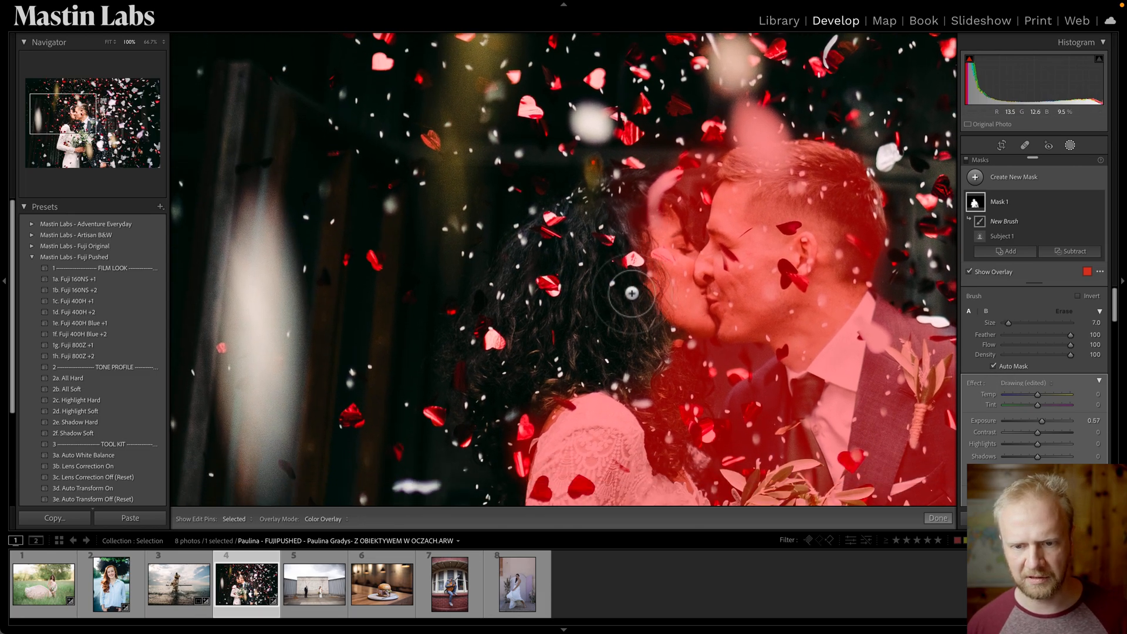
{"action": "mouse_move", "coordinate": [620, 208]}
{"action": "left_mouse_down"}
{"action": "mouse_move", "coordinate": [633, 185]}
{"action": "mouse_move", "coordinate": [551, 241]}
{"action": "mouse_move", "coordinate": [484, 329]}
{"action": "mouse_move", "coordinate": [541, 222]}
{"action": "mouse_move", "coordinate": [470, 354]}
{"action": "mouse_move", "coordinate": [468, 416]}
{"action": "mouse_move", "coordinate": [457, 370]}
{"action": "mouse_move", "coordinate": [466, 384]}
{"action": "mouse_move", "coordinate": [478, 373]}
{"action": "mouse_move", "coordinate": [472, 389]}
{"action": "mouse_move", "coordinate": [518, 357]}
{"action": "mouse_move", "coordinate": [515, 379]}
{"action": "mouse_move", "coordinate": [511, 344]}
{"action": "mouse_move", "coordinate": [531, 387]}
{"action": "mouse_move", "coordinate": [551, 381]}
{"action": "mouse_move", "coordinate": [550, 396]}
{"action": "mouse_move", "coordinate": [623, 367]}
{"action": "mouse_move", "coordinate": [639, 373]}
{"action": "mouse_move", "coordinate": [653, 347]}
{"action": "mouse_move", "coordinate": [702, 322]}
{"action": "mouse_move", "coordinate": [581, 356]}
{"action": "mouse_move", "coordinate": [602, 311]}
{"action": "mouse_move", "coordinate": [519, 350]}
{"action": "mouse_move", "coordinate": [516, 287]}
{"action": "mouse_move", "coordinate": [597, 380]}
{"action": "mouse_move", "coordinate": [540, 289]}
{"action": "mouse_move", "coordinate": [614, 341]}
{"action": "mouse_move", "coordinate": [607, 275]}
{"action": "mouse_move", "coordinate": [577, 240]}
{"action": "mouse_move", "coordinate": [574, 298]}
{"action": "mouse_move", "coordinate": [638, 236]}
{"action": "mouse_move", "coordinate": [635, 311]}
{"action": "mouse_move", "coordinate": [630, 195]}
{"action": "mouse_move", "coordinate": [646, 247]}
{"action": "mouse_move", "coordinate": [648, 191]}
{"action": "mouse_move", "coordinate": [543, 251]}
{"action": "mouse_move", "coordinate": [570, 223]}
{"action": "mouse_move", "coordinate": [611, 203]}
{"action": "mouse_move", "coordinate": [538, 249]}
{"action": "mouse_move", "coordinate": [537, 285]}
{"action": "left_mouse_up"}
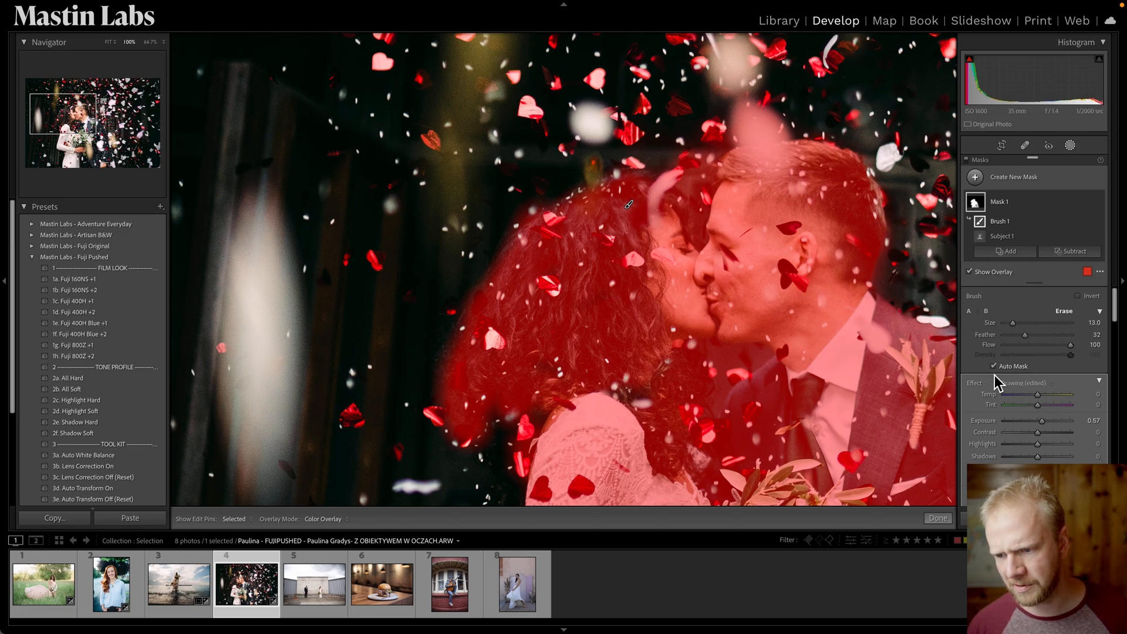
Erase stray brush areas from the couple's mask around the bride's hair, the sky above and the bouquet.
{"action": "key", "text": "h"}
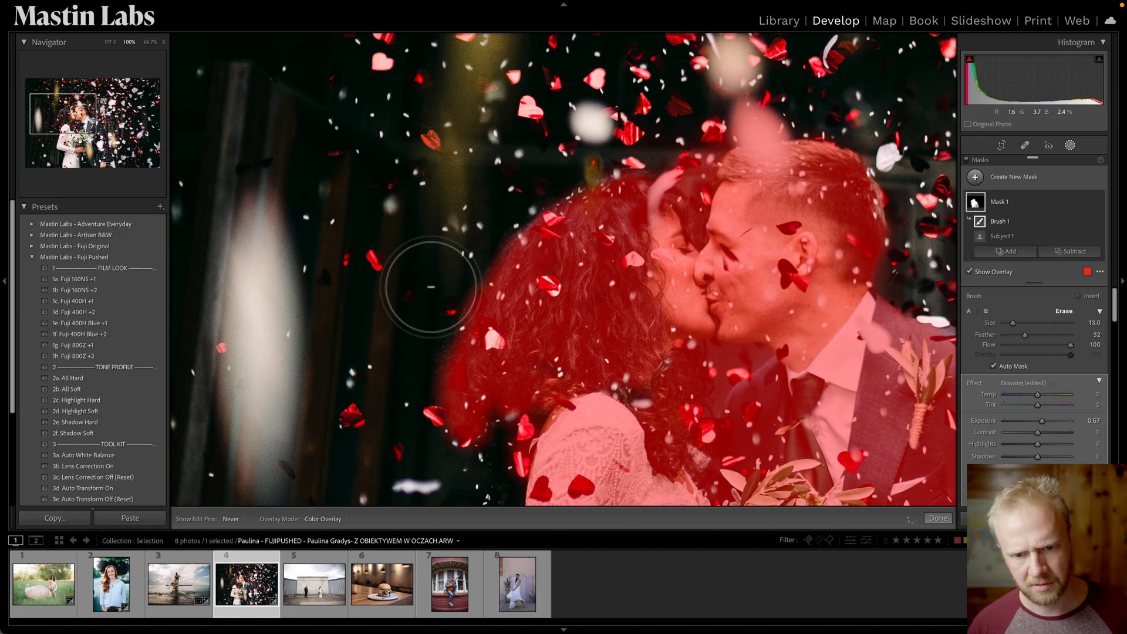
{"action": "key", "text": "h"}
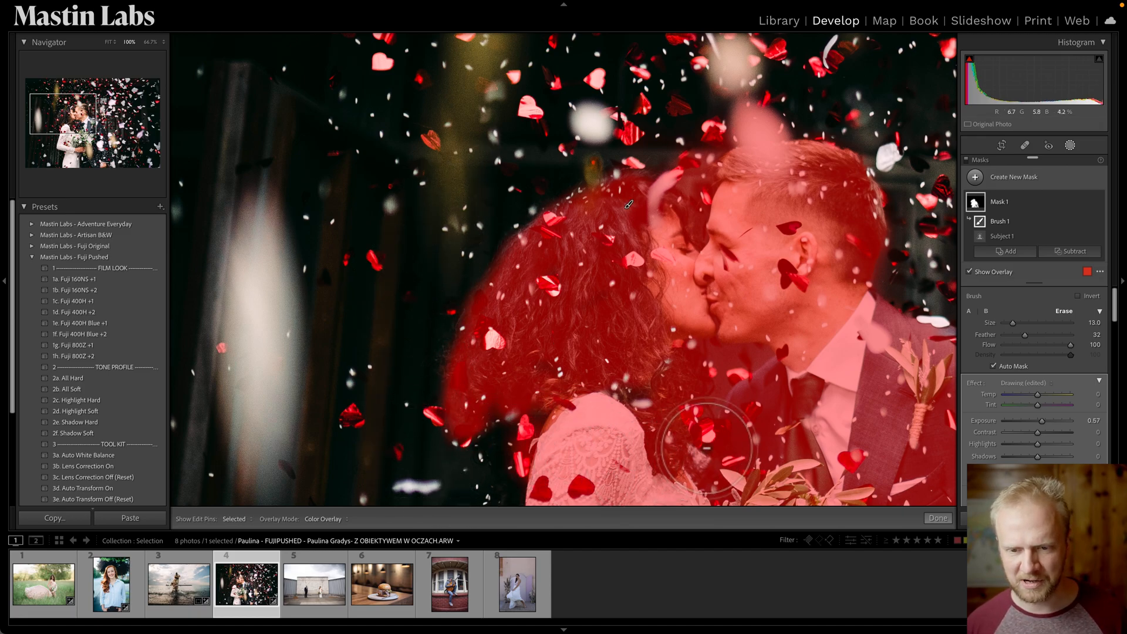
{"action": "left_click_drag", "start_coordinate": [676, 138], "coordinate": [737, 121]}
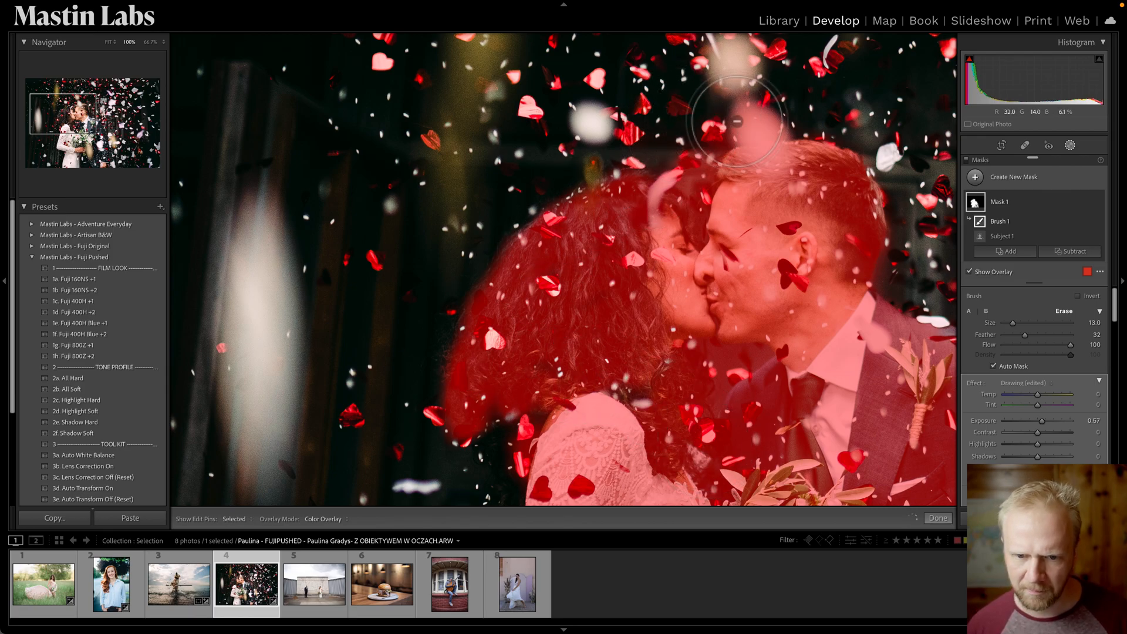
{"action": "mouse_move", "coordinate": [459, 292]}
{"action": "left_mouse_down"}
{"action": "mouse_move", "coordinate": [398, 384]}
{"action": "mouse_move", "coordinate": [448, 466]}
{"action": "left_mouse_up"}
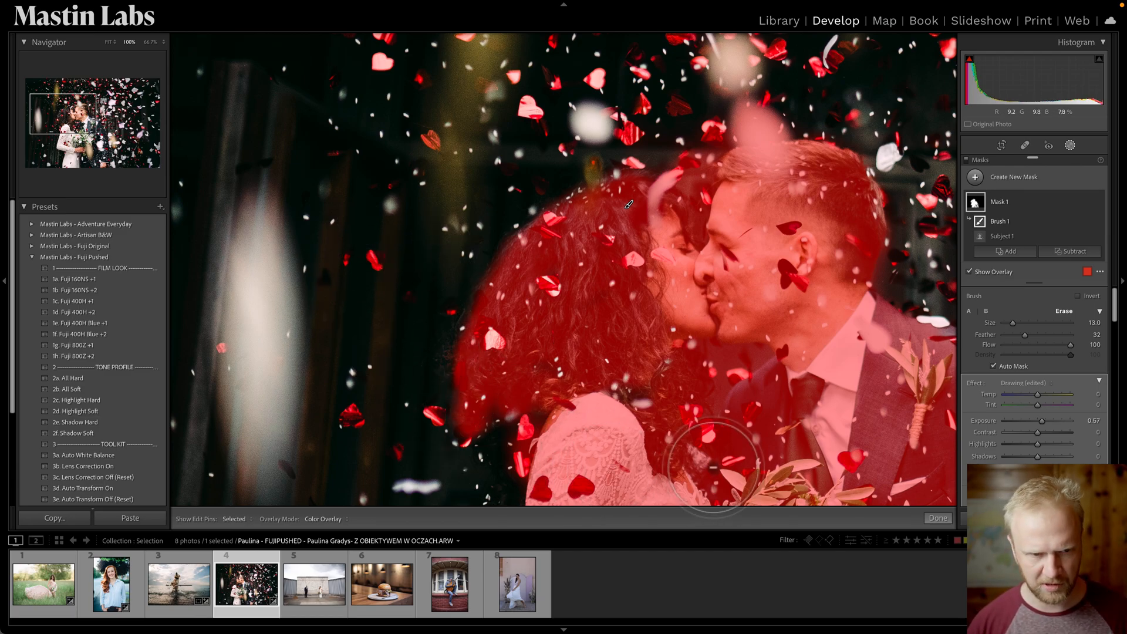
Fit the photo in view, hide the mask overlay and lower the mask's Exposure to 0.49.
{"action": "left_click", "coordinate": [109, 42]}
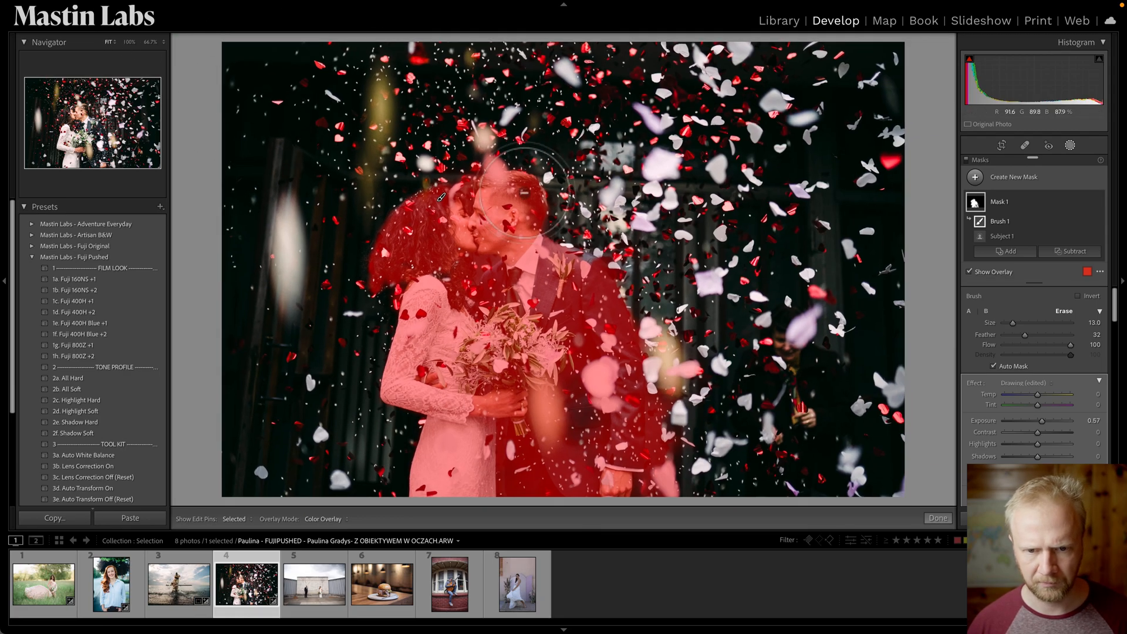
{"action": "key", "text": "o"}
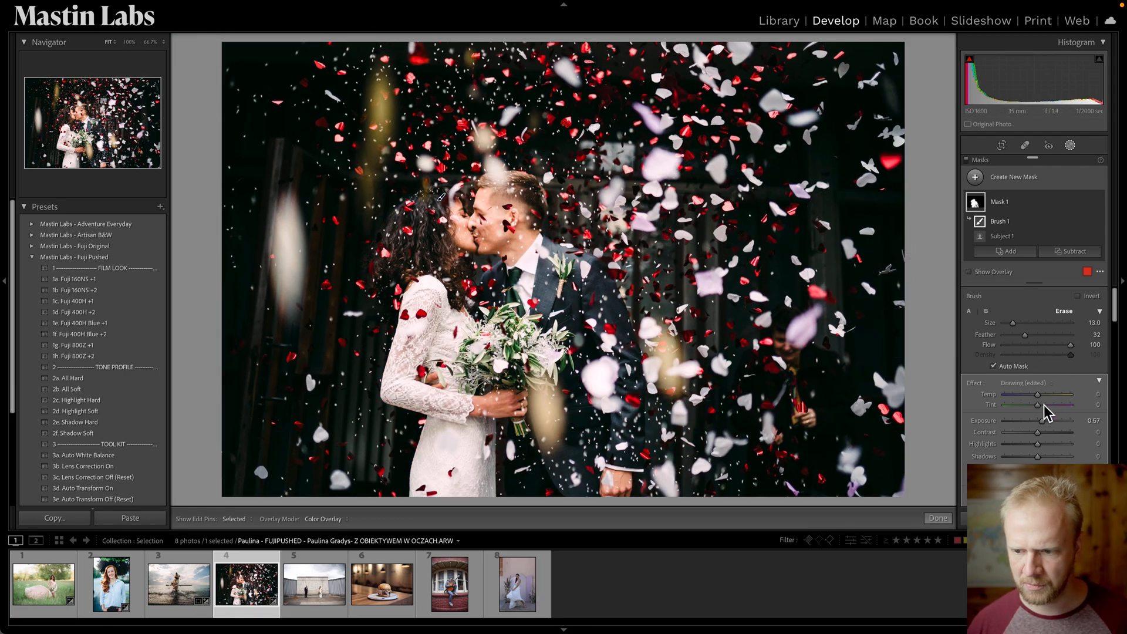
{"action": "left_click_drag", "start_coordinate": [1043, 425], "coordinate": [1044, 433]}
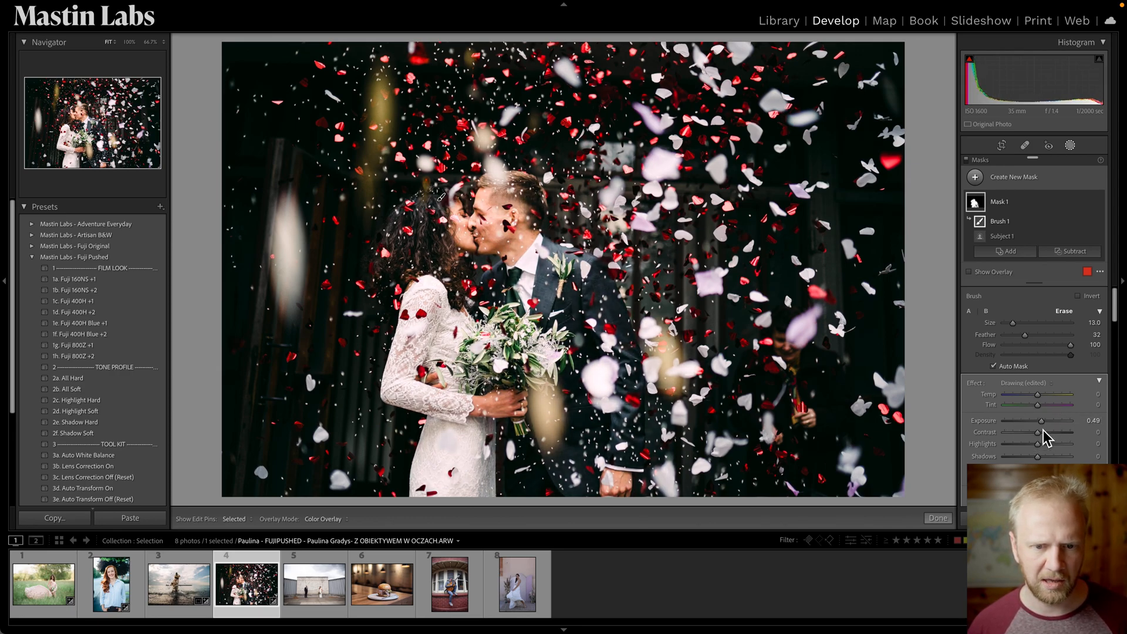
Switch the mask overlay mode to White on Black and show the overlay.
{"action": "left_click", "coordinate": [326, 520]}
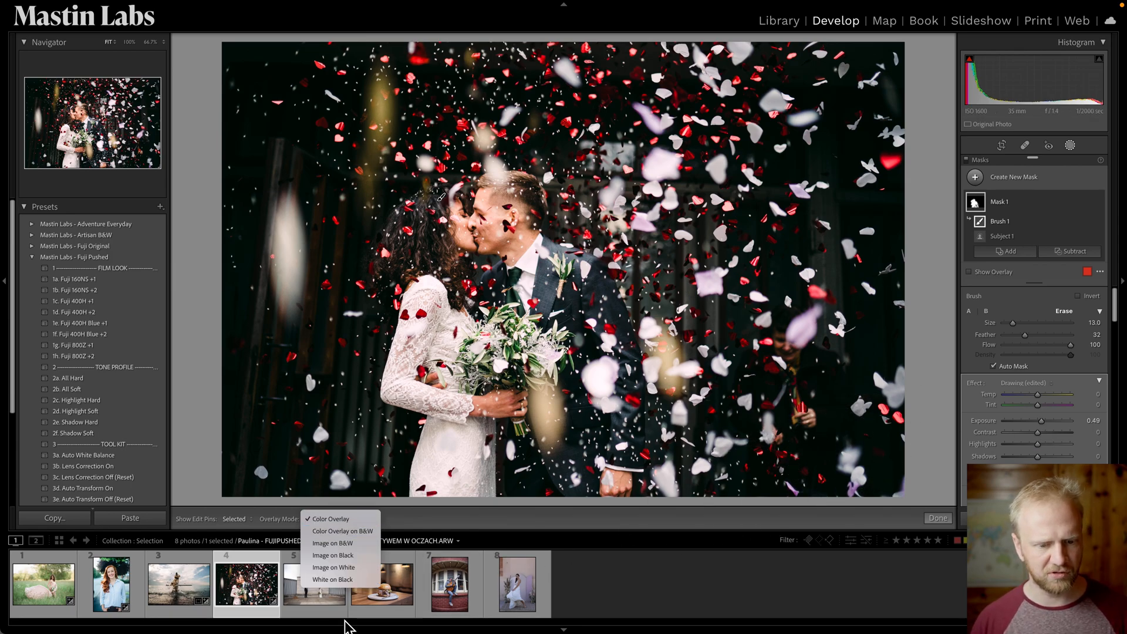
{"action": "left_click", "coordinate": [332, 579]}
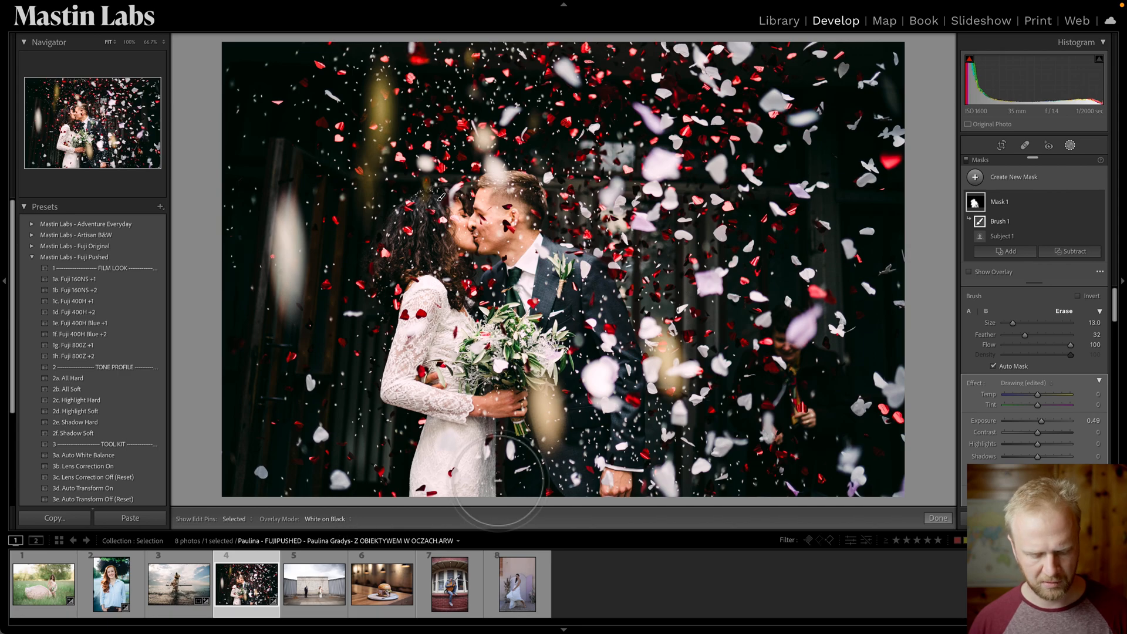
{"action": "key", "text": "o"}
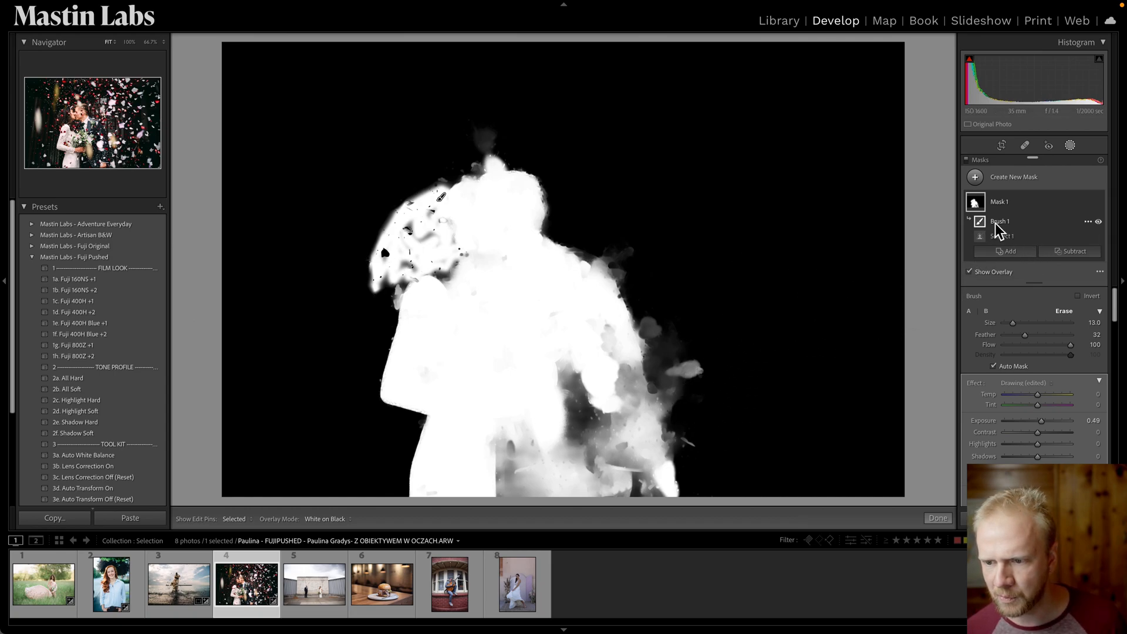
Shrink the erase brush and try to erase the stray spot beside the groom.
{"action": "scroll", "coordinate": [710, 367], "scroll_direction": "down", "scroll_amount": 8}
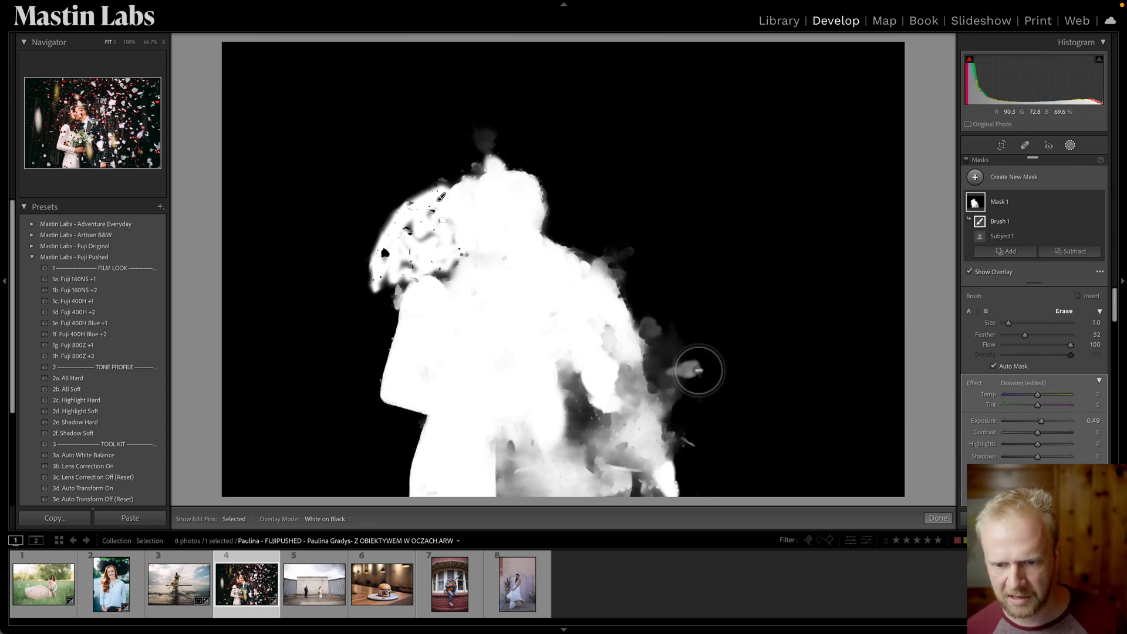
{"action": "mouse_move", "coordinate": [695, 371]}
{"action": "left_mouse_down"}
{"action": "mouse_move", "coordinate": [673, 361]}
{"action": "mouse_move", "coordinate": [693, 381]}
{"action": "mouse_move", "coordinate": [683, 367]}
{"action": "mouse_move", "coordinate": [711, 374]}
{"action": "left_mouse_up"}
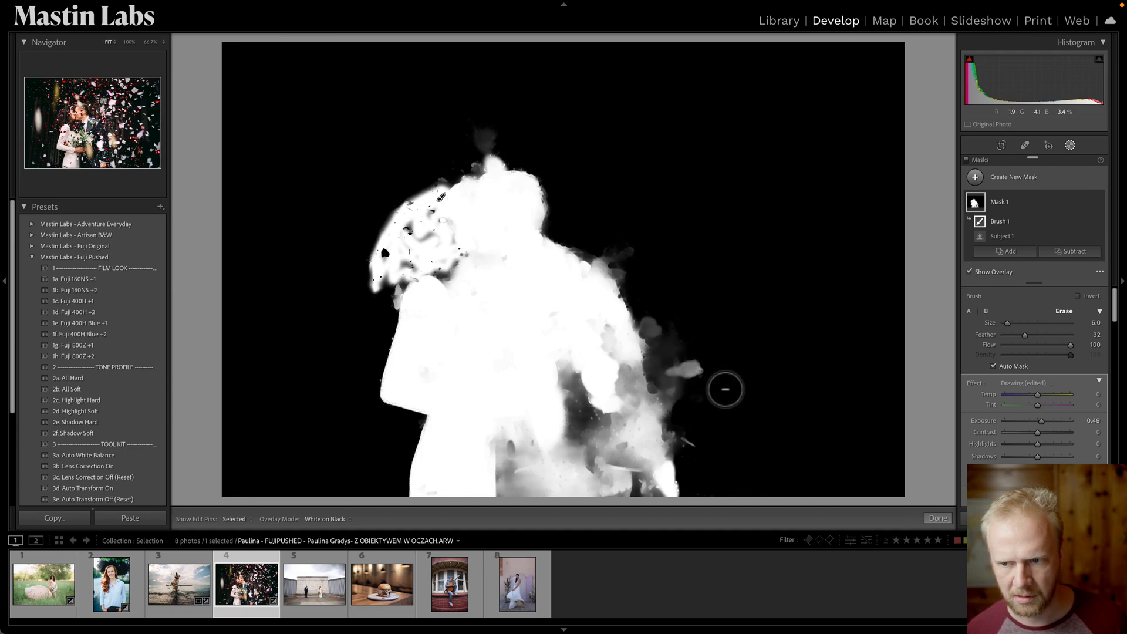
Subtract a brush from the mask and paint out the stray spots beside the groom and above the couple's heads.
{"action": "left_click", "coordinate": [1014, 209]}
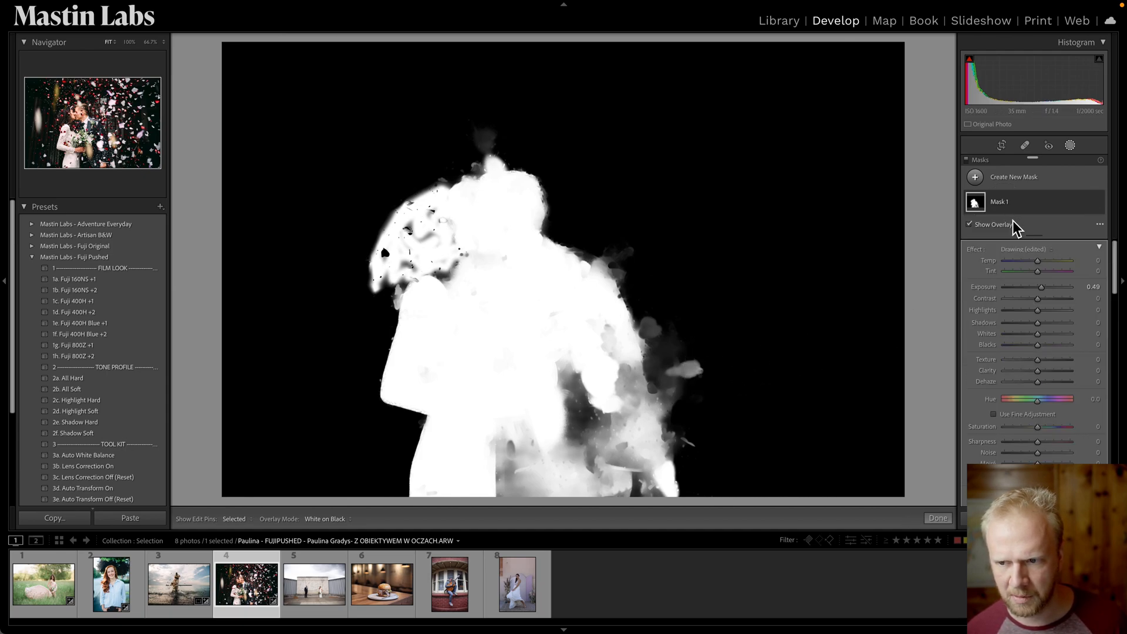
{"action": "left_click", "coordinate": [1062, 252]}
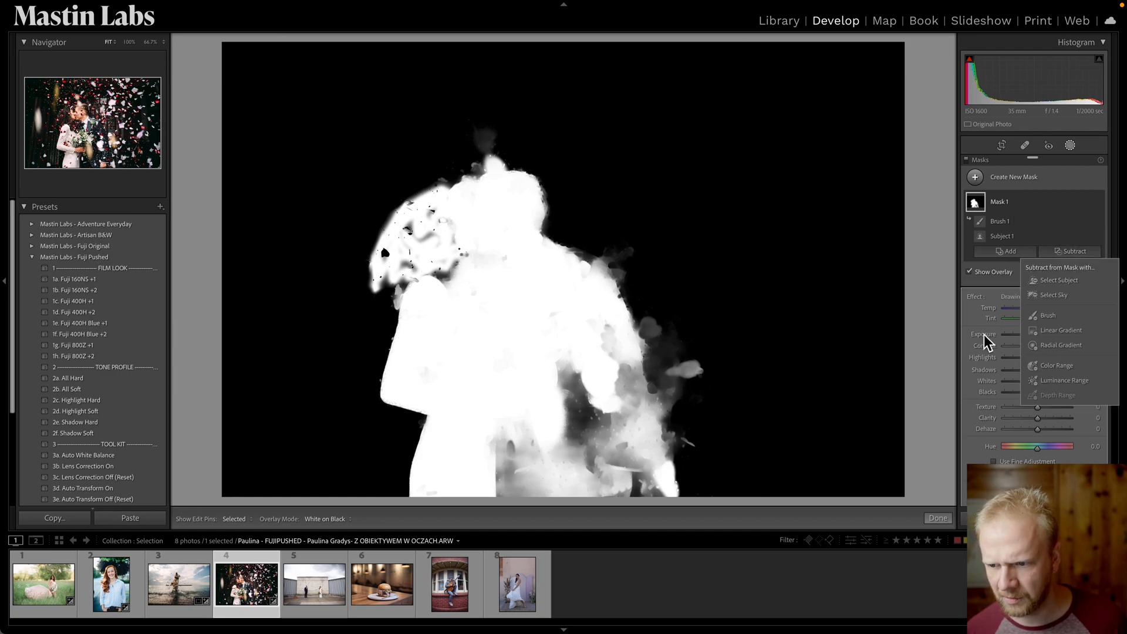
{"action": "left_click", "coordinate": [1050, 317]}
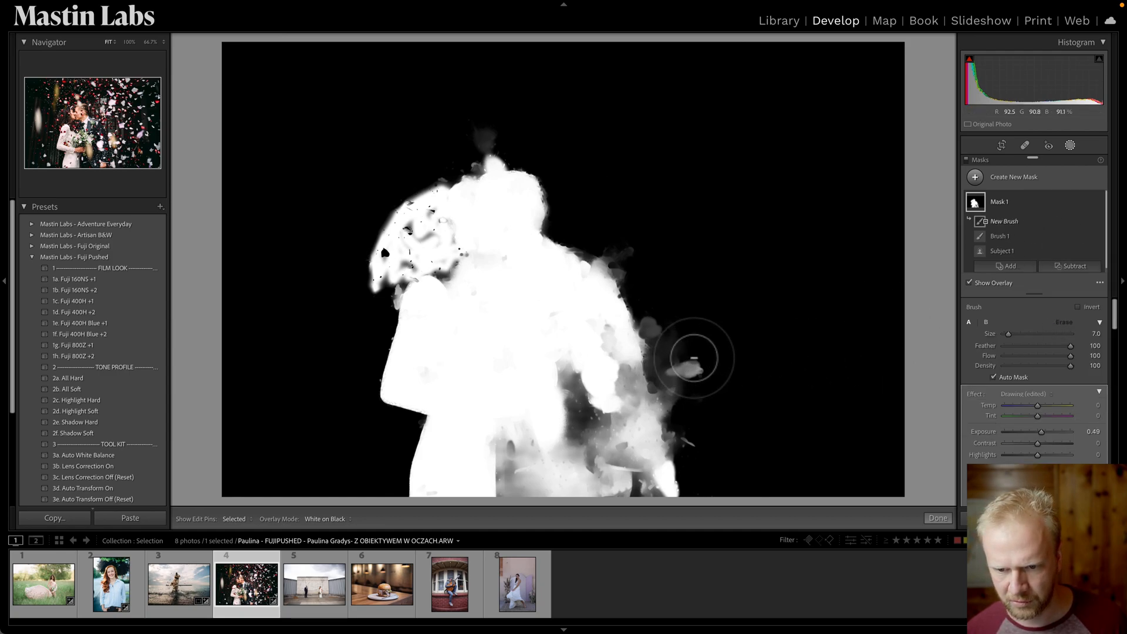
{"action": "left_click_drag", "start_coordinate": [698, 369], "coordinate": [689, 359]}
{"action": "key", "text": "bracketleft"}
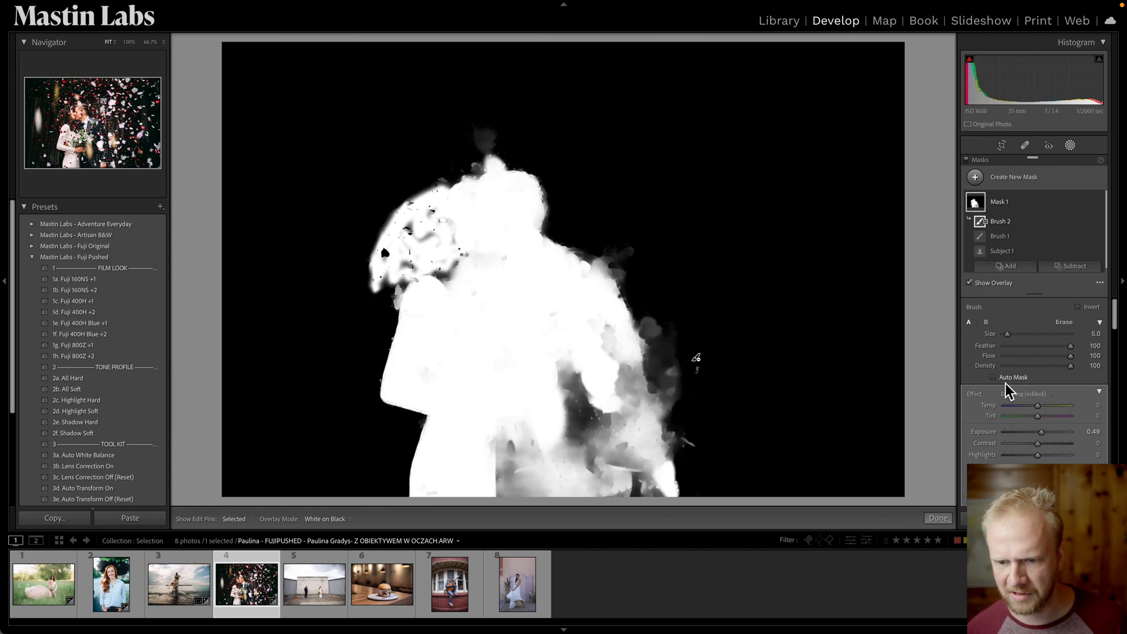
{"action": "key", "text": "h"}
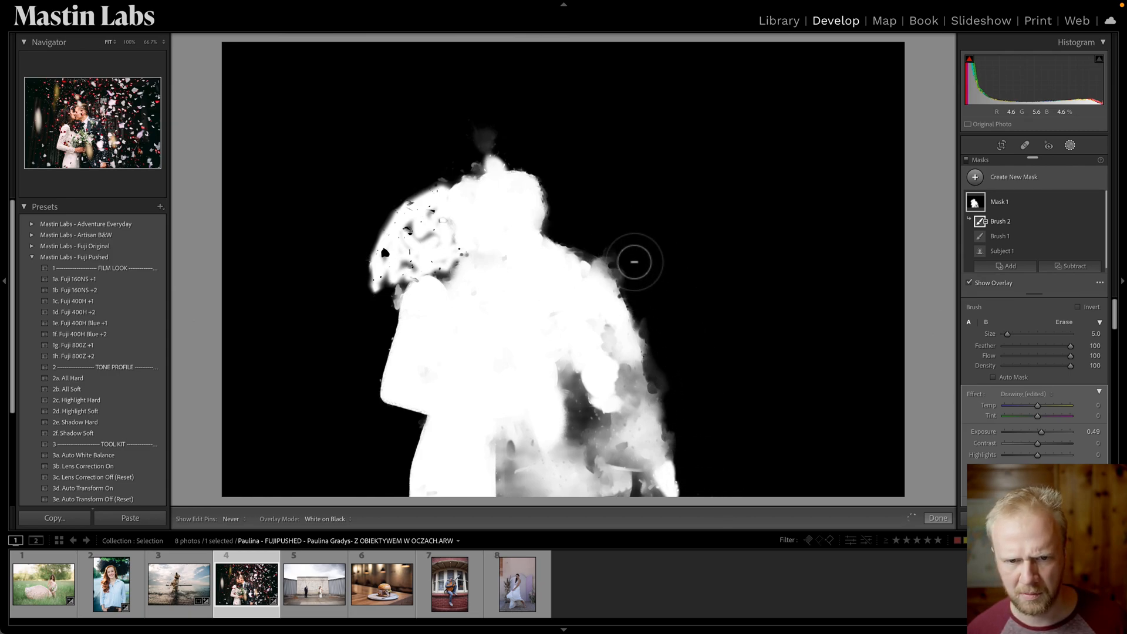
{"action": "mouse_move", "coordinate": [503, 126]}
{"action": "left_mouse_down"}
{"action": "mouse_move", "coordinate": [525, 149]}
{"action": "mouse_move", "coordinate": [444, 157]}
{"action": "mouse_move", "coordinate": [516, 160]}
{"action": "left_mouse_up"}
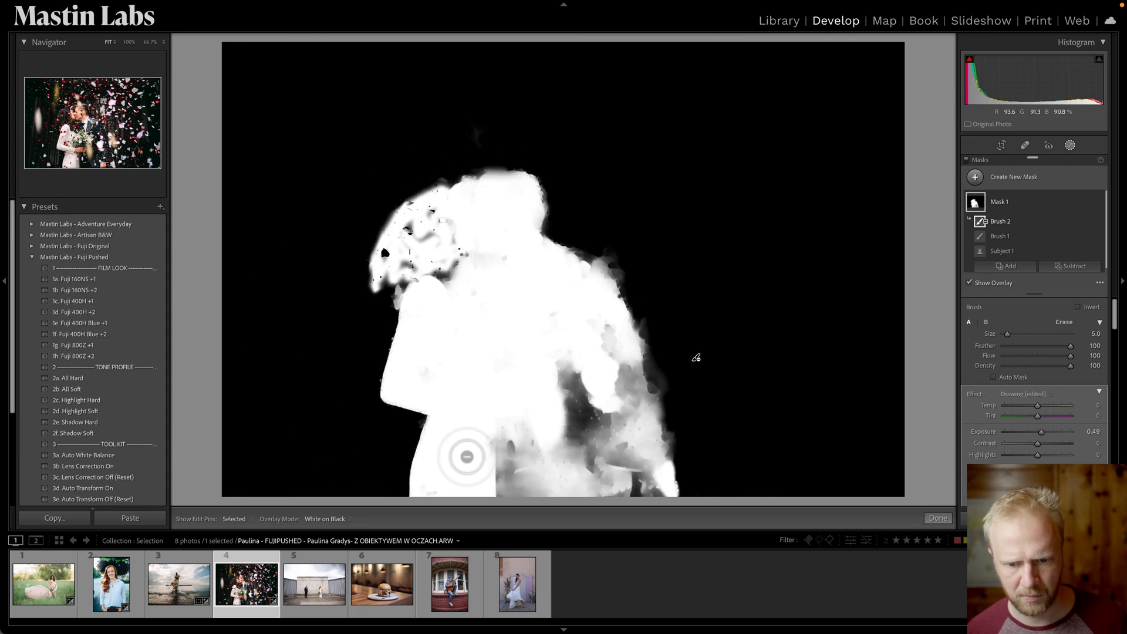
Inspect the mask edges around the couple at 100% zoom, then fit the photo back in view.
{"action": "key", "text": "z"}
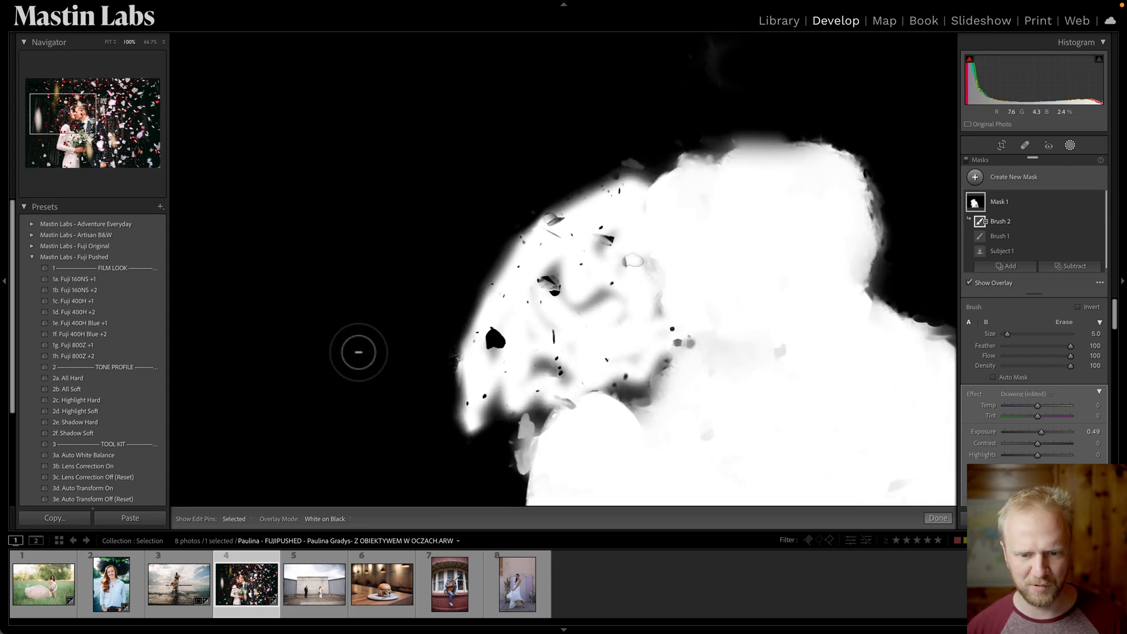
{"action": "left_click_drag", "start_coordinate": [591, 435], "coordinate": [536, 294]}
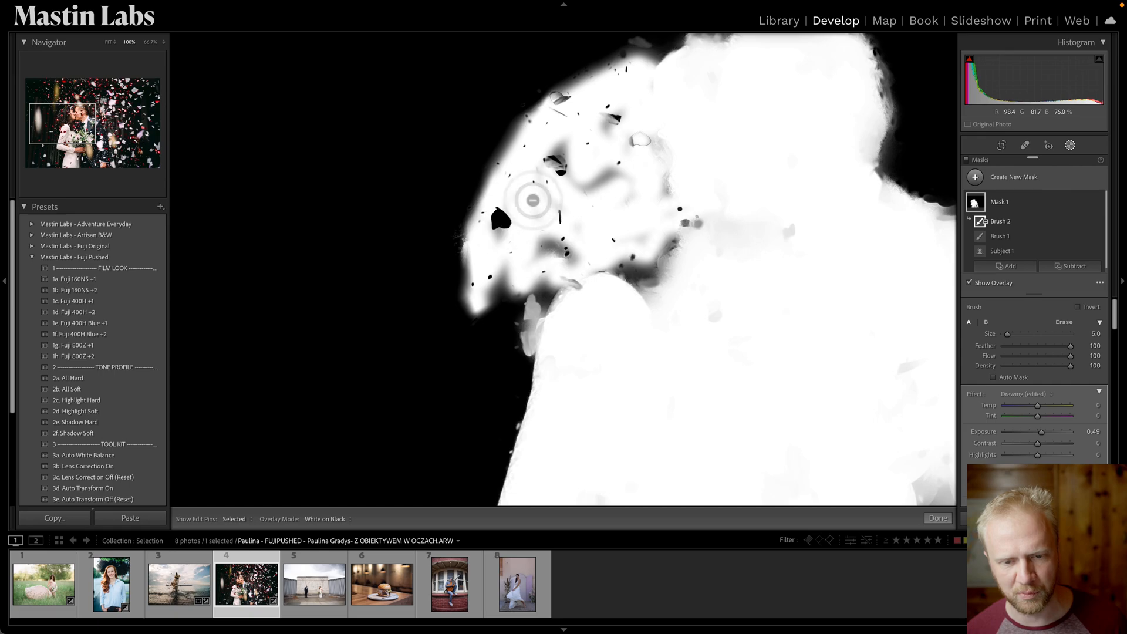
{"action": "left_click_drag", "start_coordinate": [634, 322], "coordinate": [629, 112]}
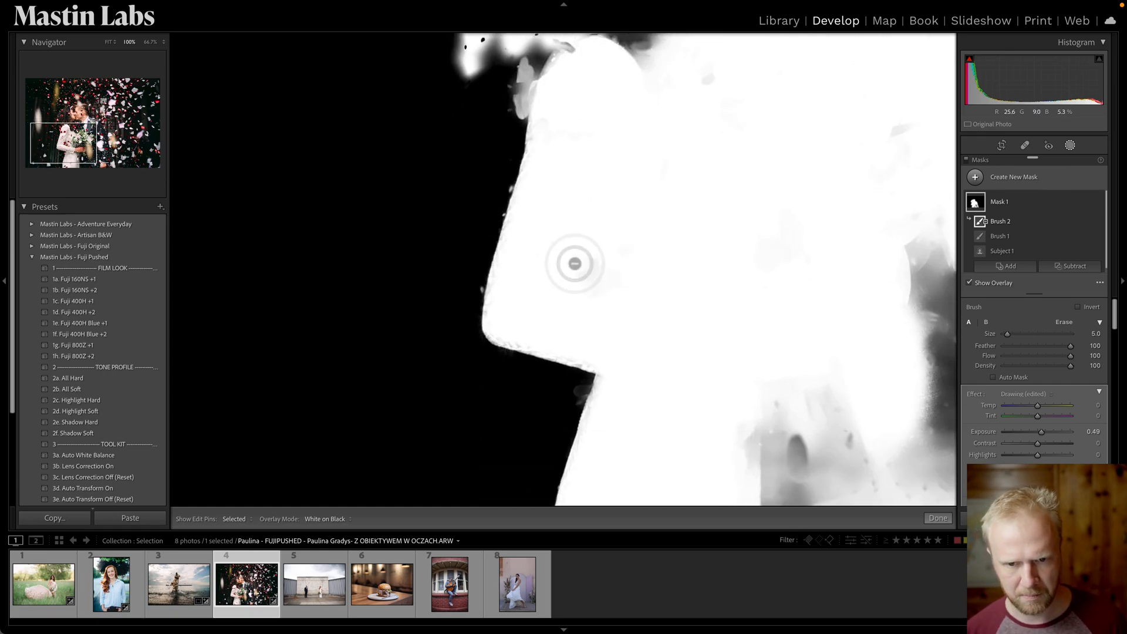
{"action": "key", "text": "super+minus"}
{"action": "key", "text": "super+minus"}
{"action": "key", "text": "super+minus"}
{"action": "key", "text": "super+equal"}
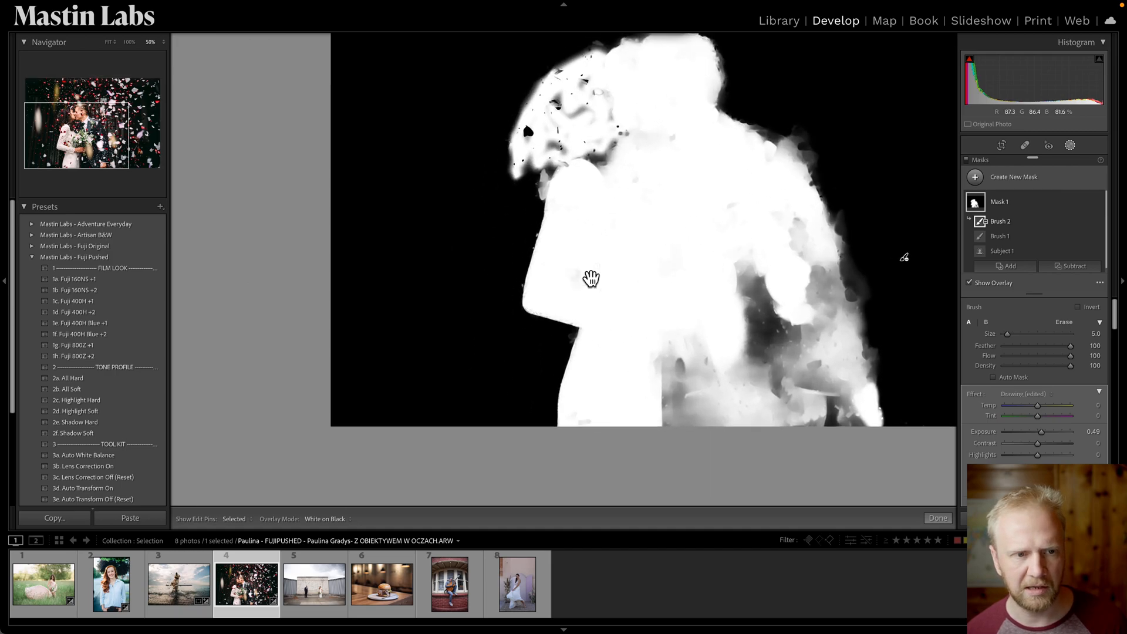
{"action": "left_click", "coordinate": [109, 42]}
Hide the mask overlay and compare the before and after views of the edited photo.
{"action": "key", "text": "o"}
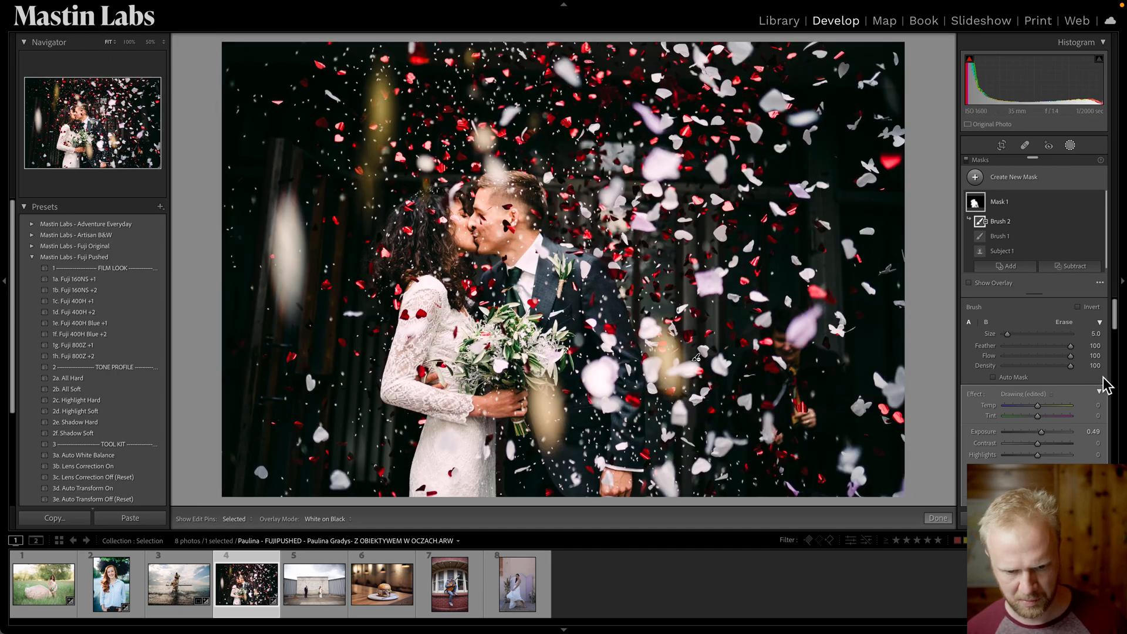
{"action": "scroll", "coordinate": [1107, 384], "scroll_direction": "down", "scroll_amount": 3}
{"action": "key", "text": "backslash"}
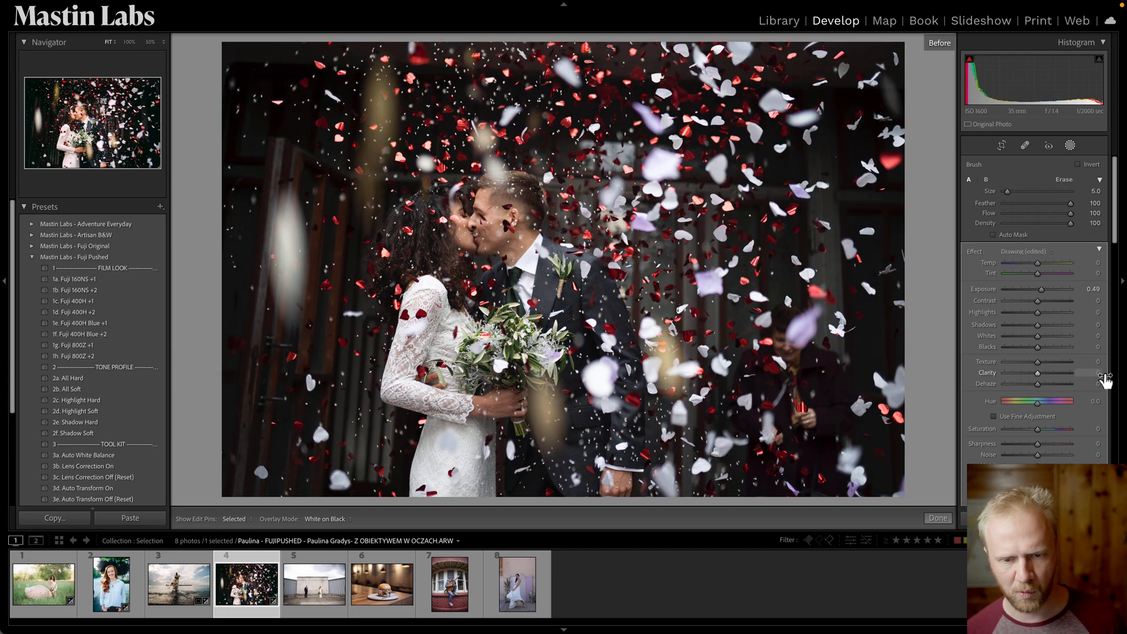
{"action": "scroll", "coordinate": [1105, 382], "scroll_direction": "up", "scroll_amount": 3}
{"action": "key", "text": "backslash"}
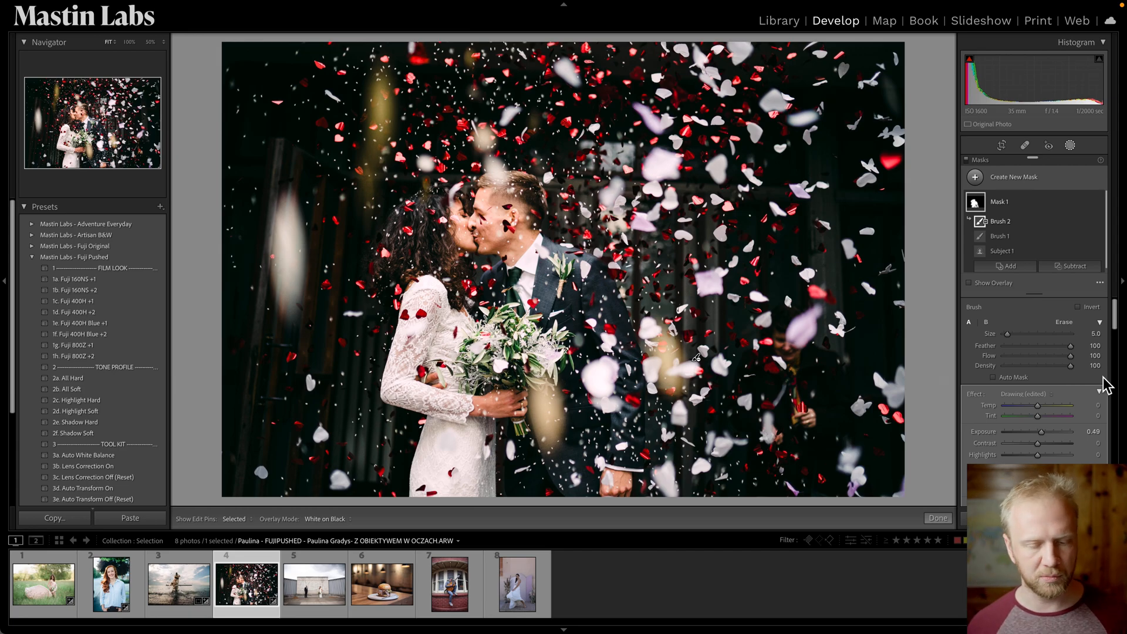
Open the Lord's Cricket Ground wedding photo and set the mask overlay mode back to Color Overlay.
{"action": "left_click", "coordinate": [310, 591]}
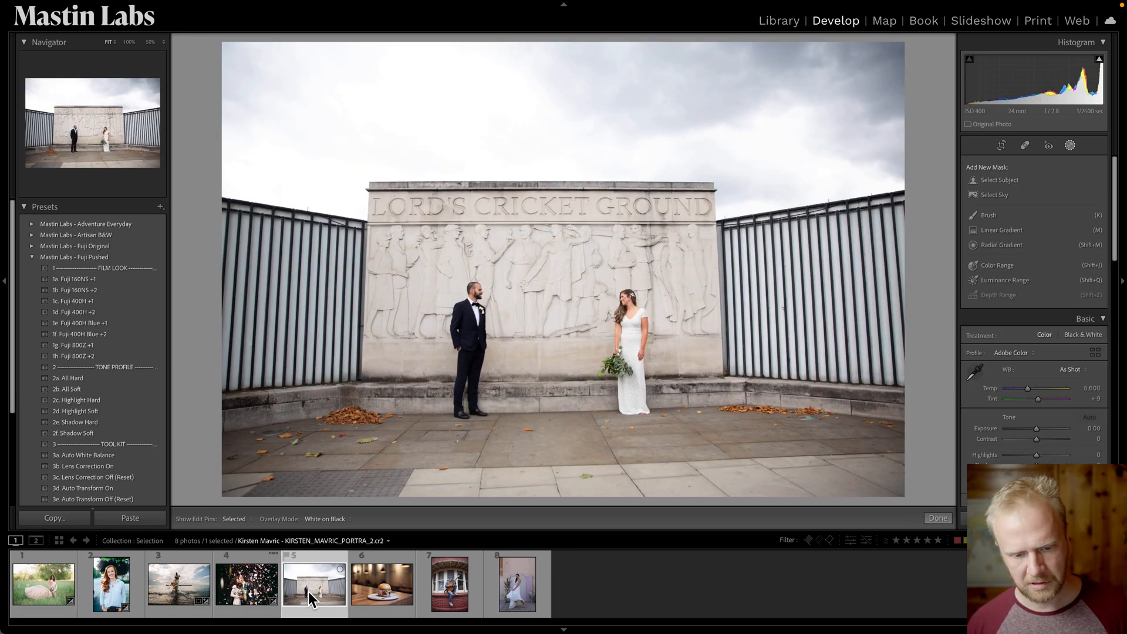
{"action": "left_click", "coordinate": [340, 519]}
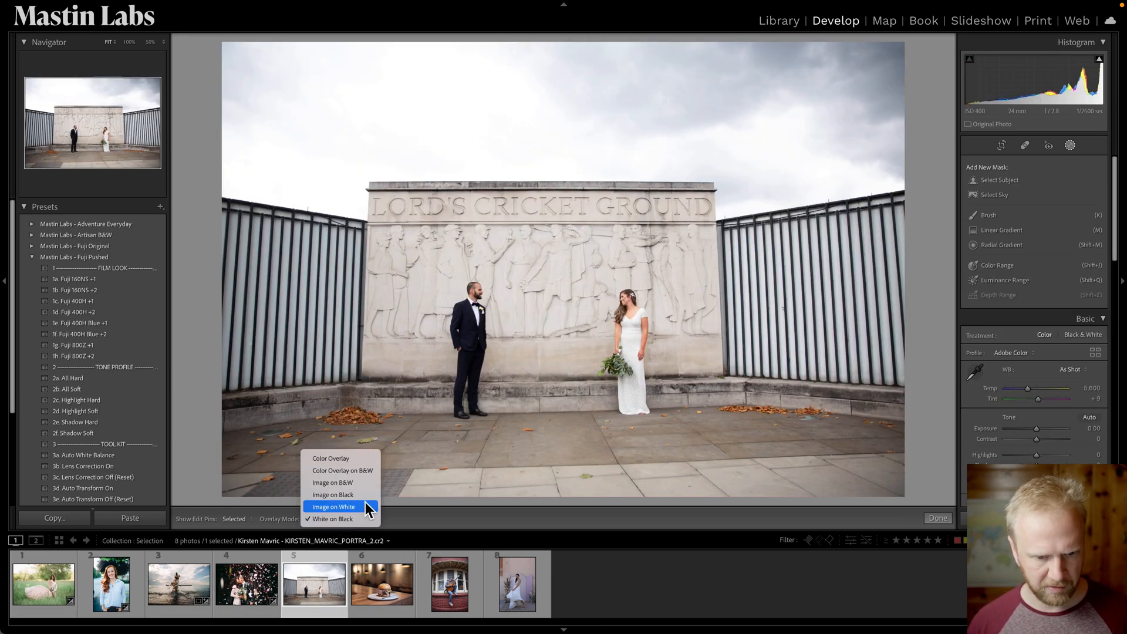
{"action": "left_click", "coordinate": [354, 463]}
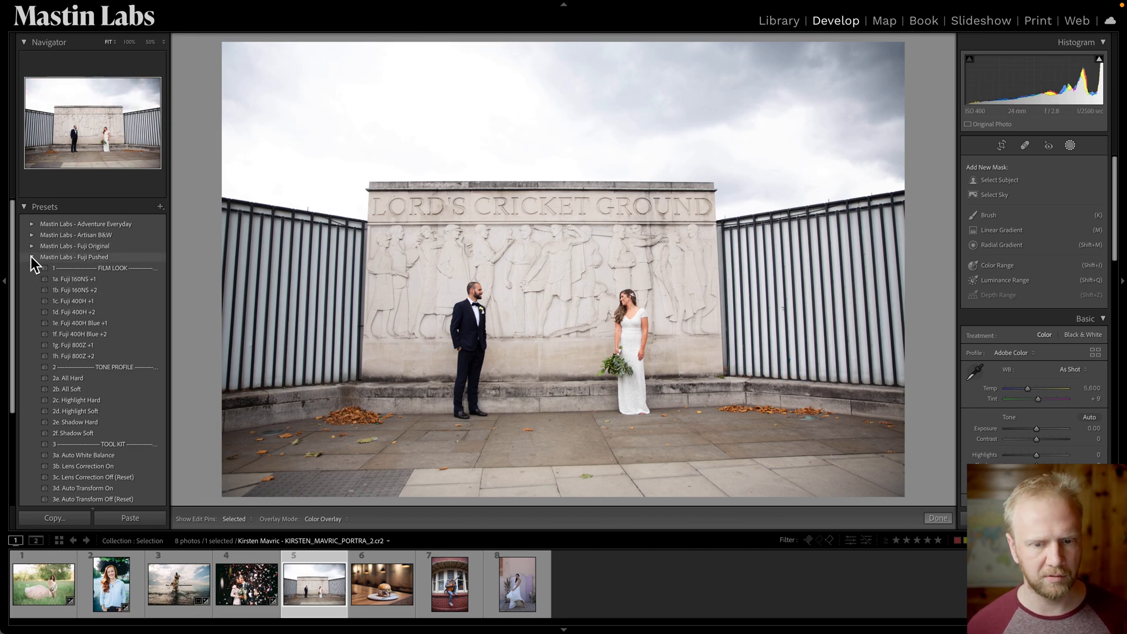
Apply the 3b. Lens Correction On preset from the Fuji Pushed tool kit.
{"action": "key", "text": "r"}
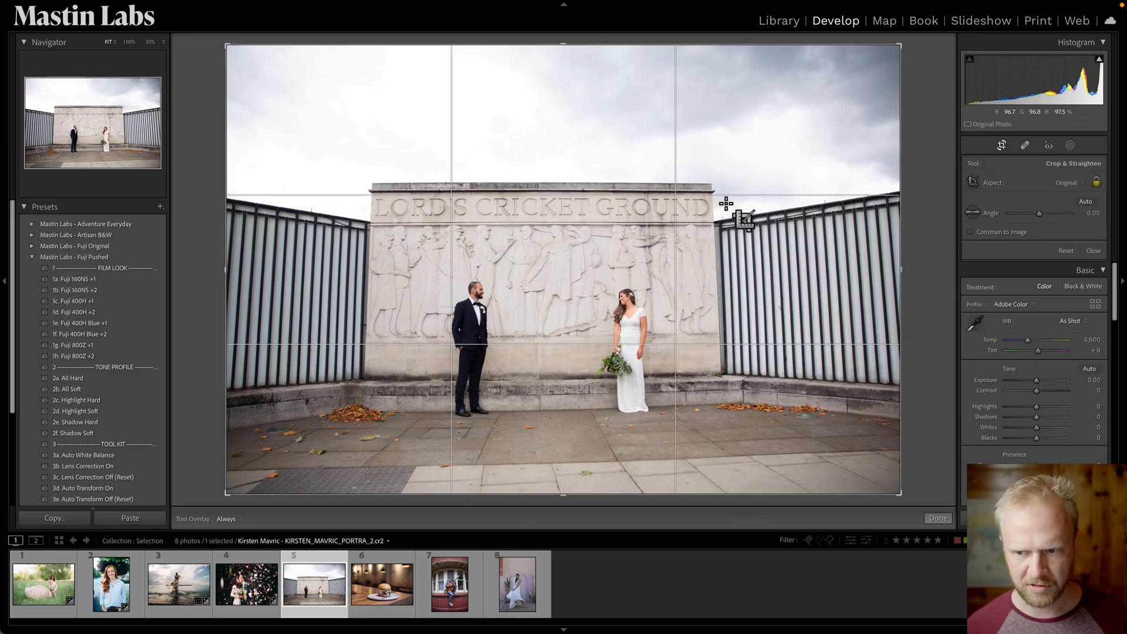
{"action": "key", "text": "r"}
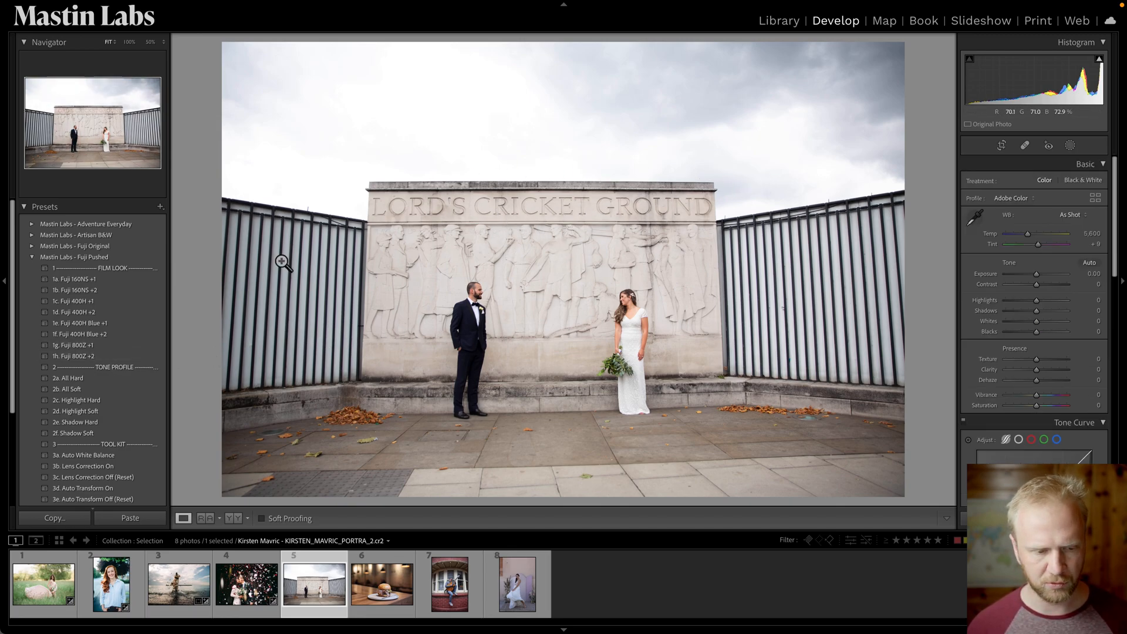
{"action": "left_click", "coordinate": [145, 466]}
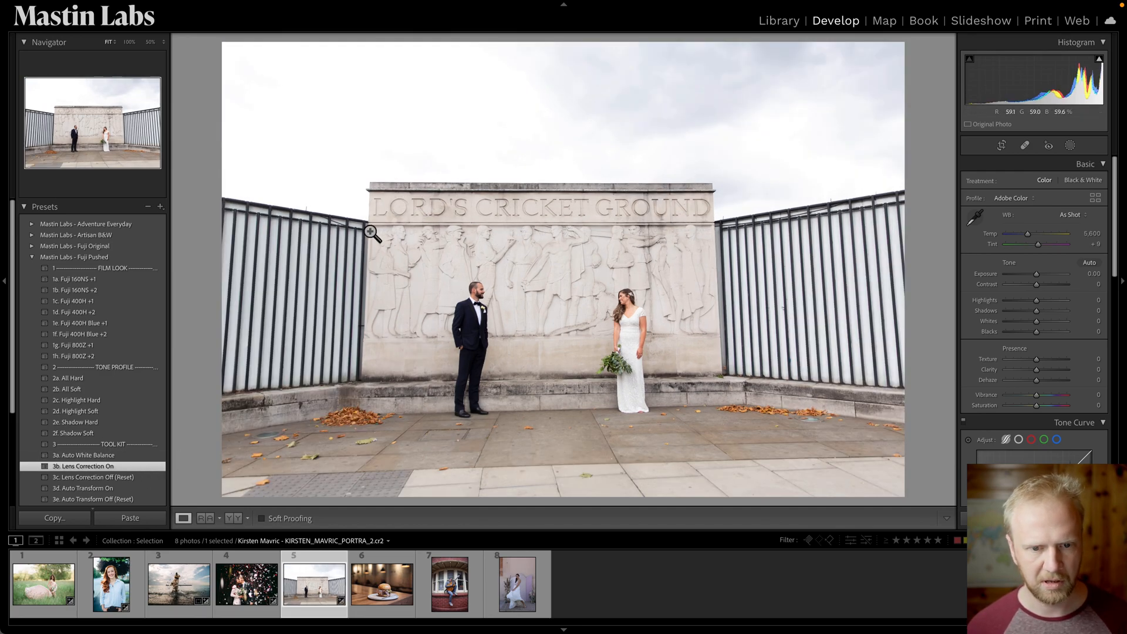
Straighten the photo with the crop tool to an angle of -0.19 and commit the crop.
{"action": "key", "text": "r"}
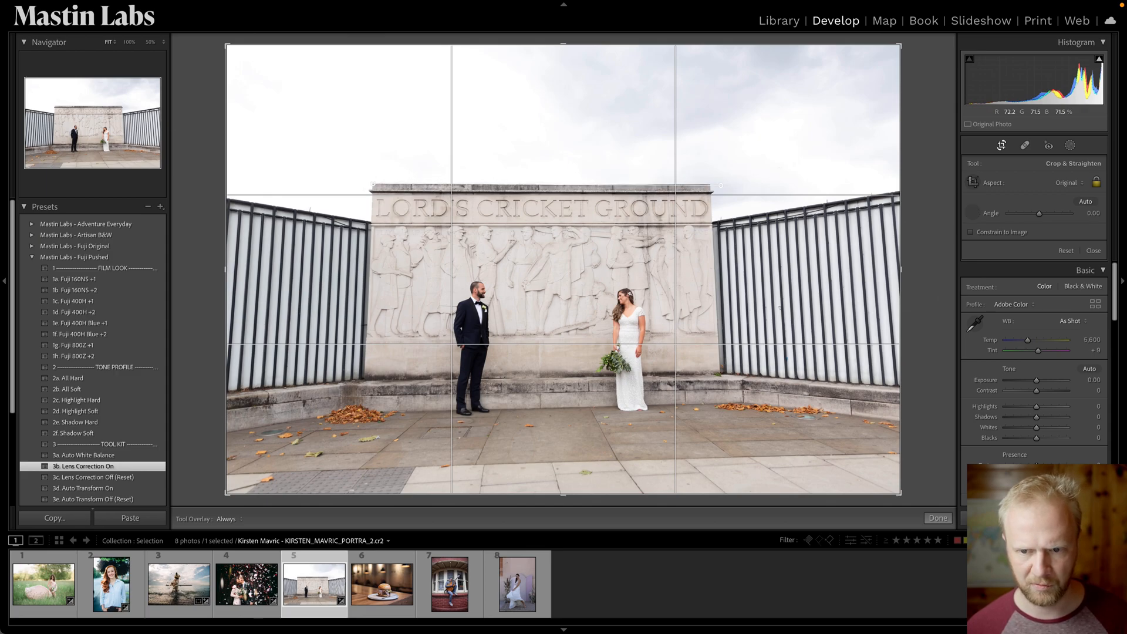
{"action": "left_click_drag", "start_coordinate": [711, 185], "coordinate": [718, 189]}
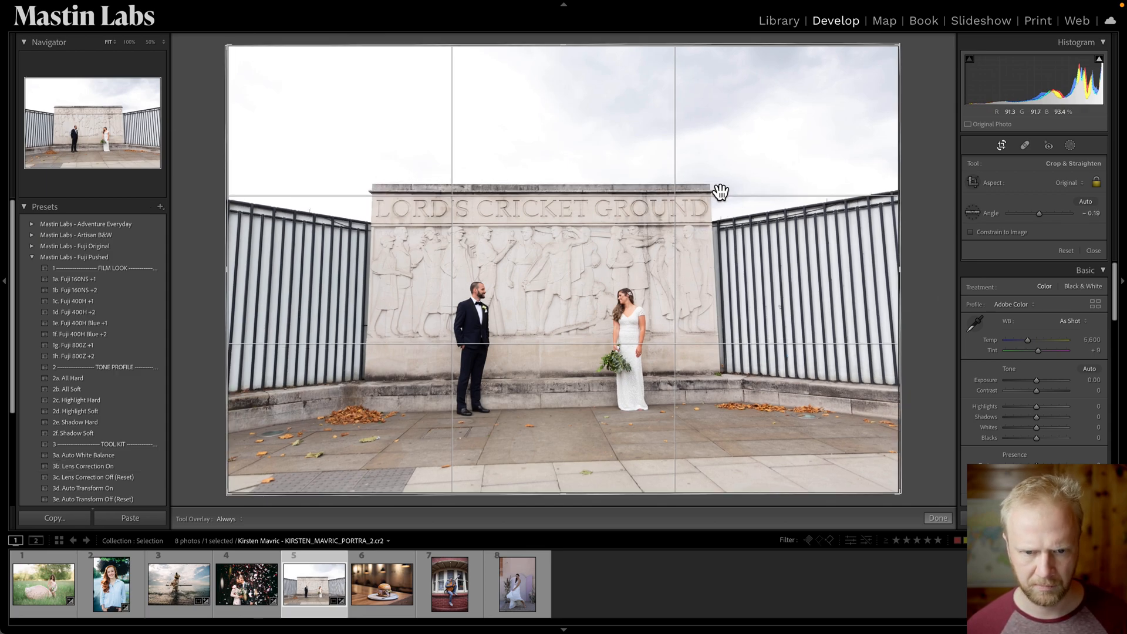
{"action": "key", "text": "Return"}
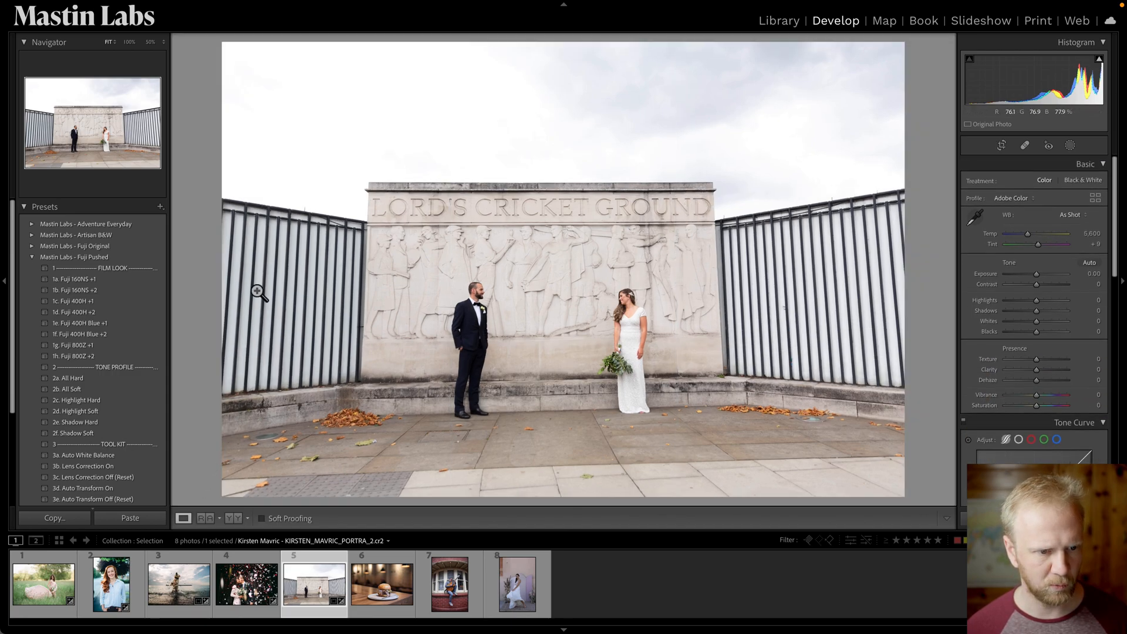
{"action": "left_click", "coordinate": [30, 259]}
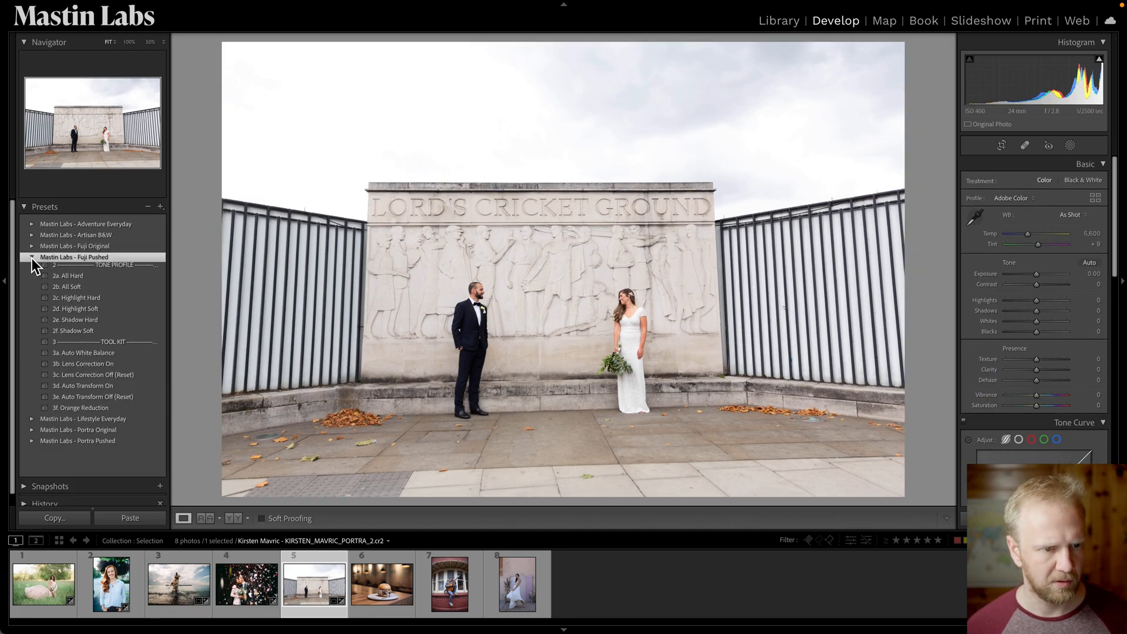
Apply the 1b. Portra 400 preset from the Portra Original pack and lower the exposure to -0.35.
{"action": "left_click", "coordinate": [32, 279]}
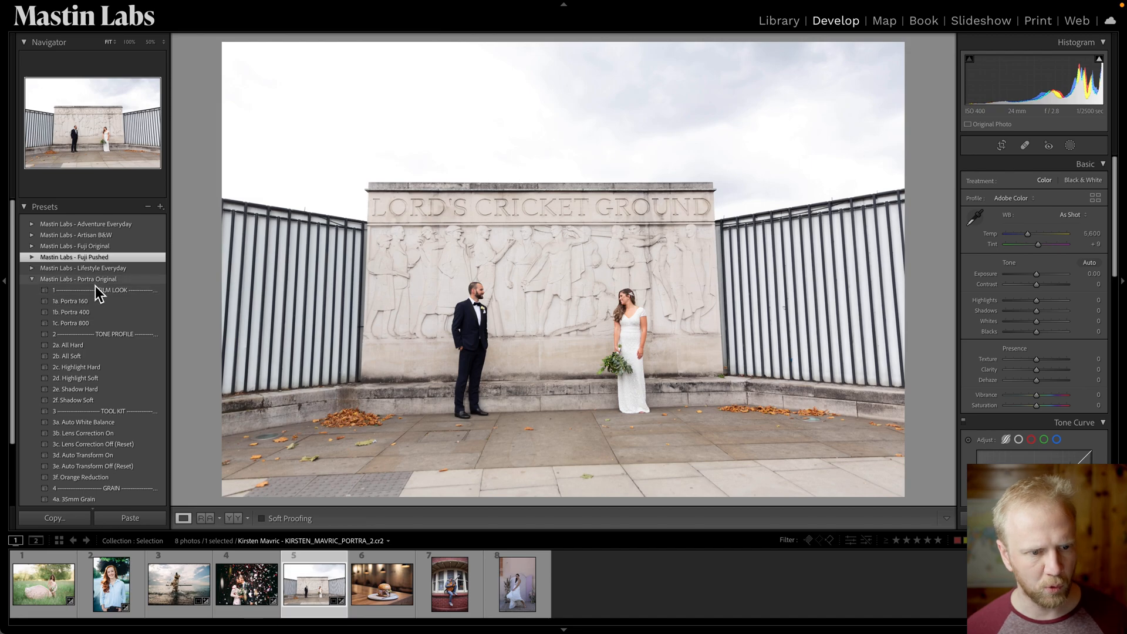
{"action": "left_click", "coordinate": [141, 316]}
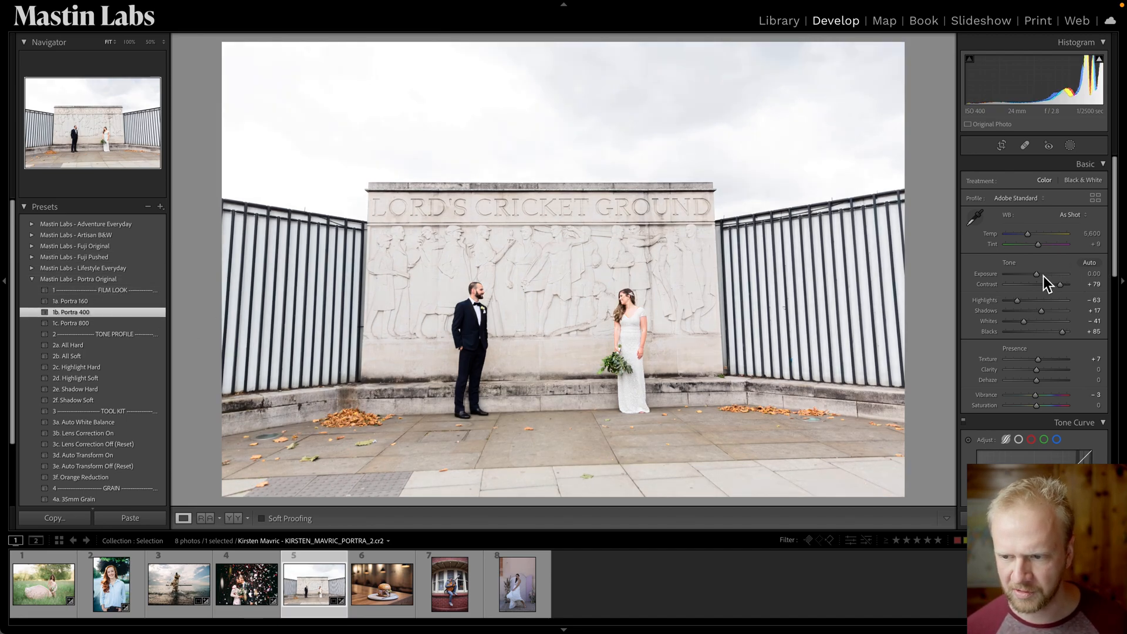
{"action": "left_click_drag", "start_coordinate": [1040, 277], "coordinate": [1038, 277]}
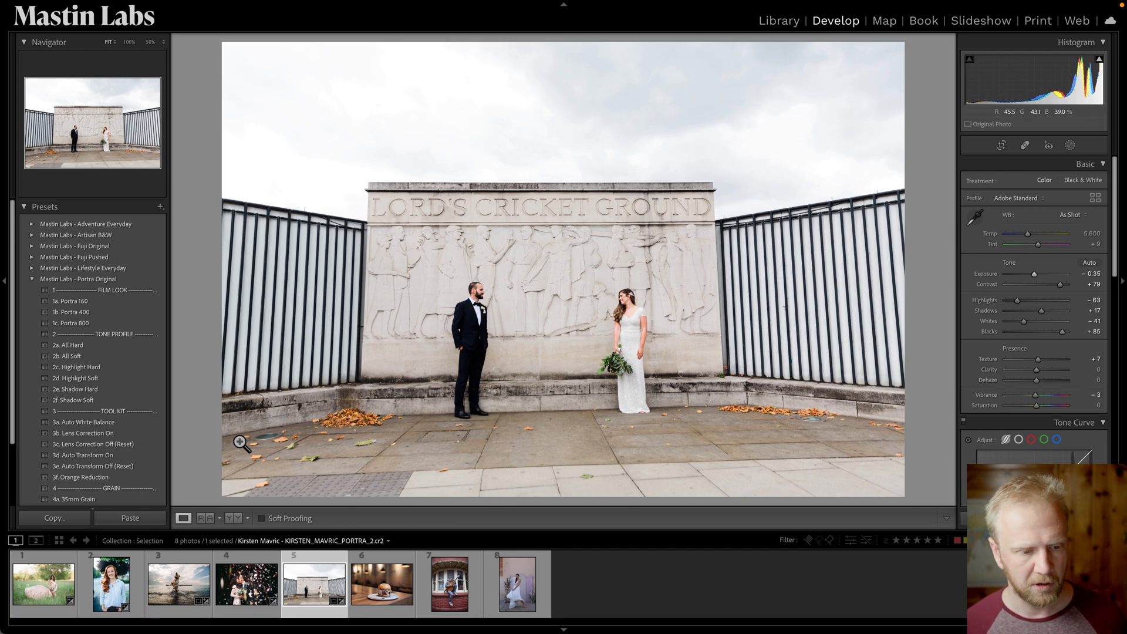
Apply the 3d. Auto Transform On preset from the Portra Original tool kit.
{"action": "left_click", "coordinate": [144, 456]}
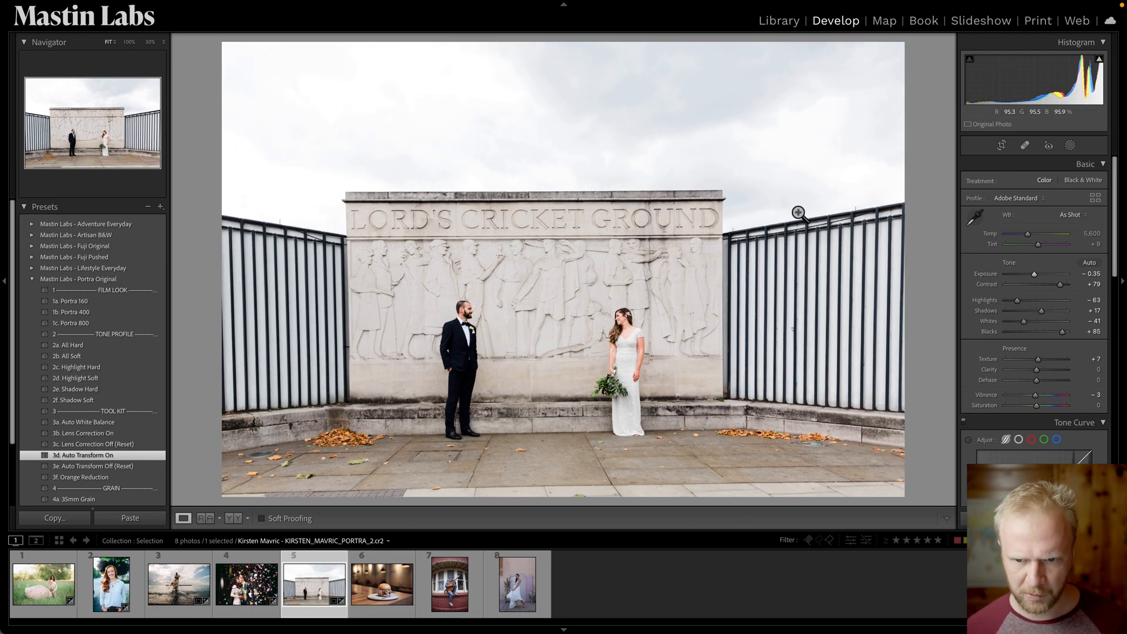
{"action": "key", "text": "r"}
{"action": "left_click_drag", "start_coordinate": [1092, 213], "coordinate": [1094, 214]}
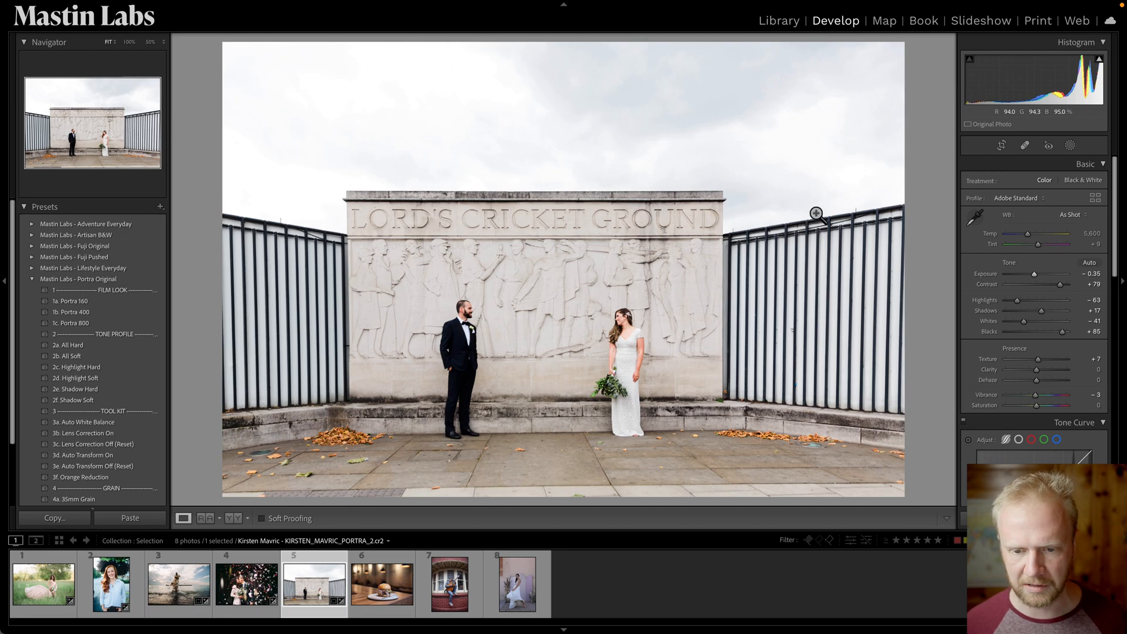
{"action": "key", "text": "r"}
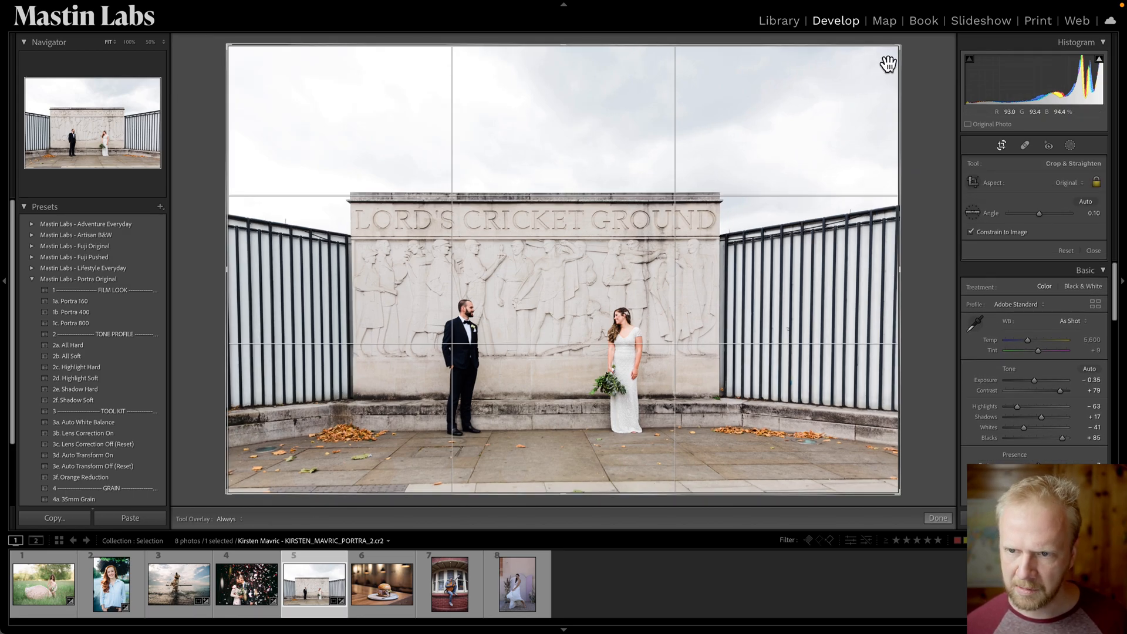
Crop in from the top-right corner, set the straighten angle to 0.30 and commit the crop.
{"action": "left_click_drag", "start_coordinate": [901, 51], "coordinate": [878, 64]}
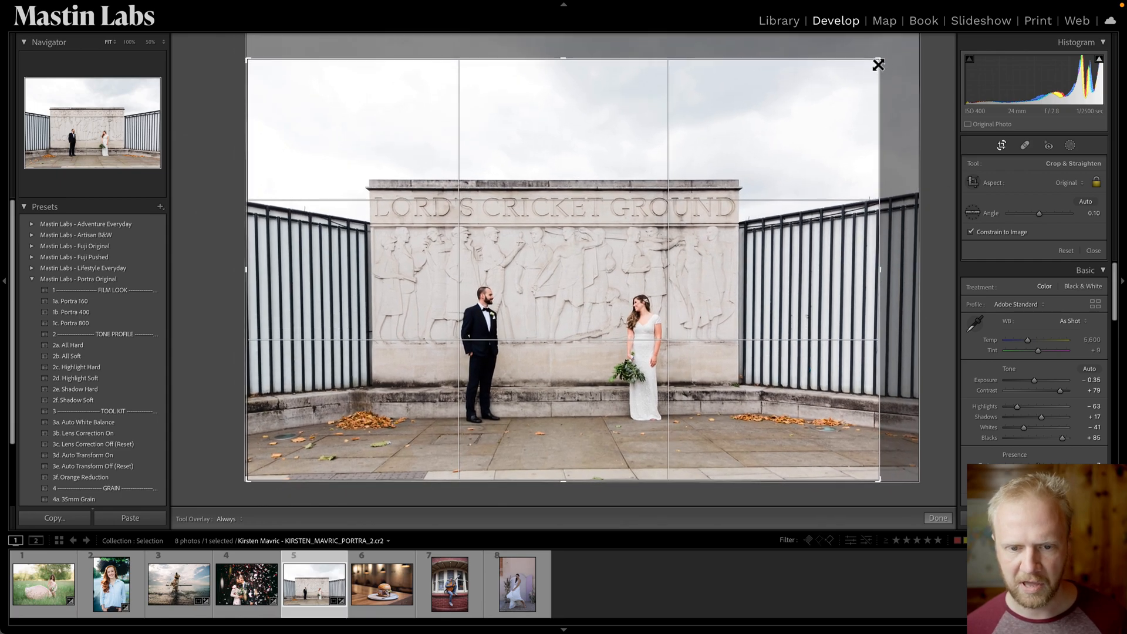
{"action": "left_click_drag", "start_coordinate": [1109, 212], "coordinate": [1088, 215]}
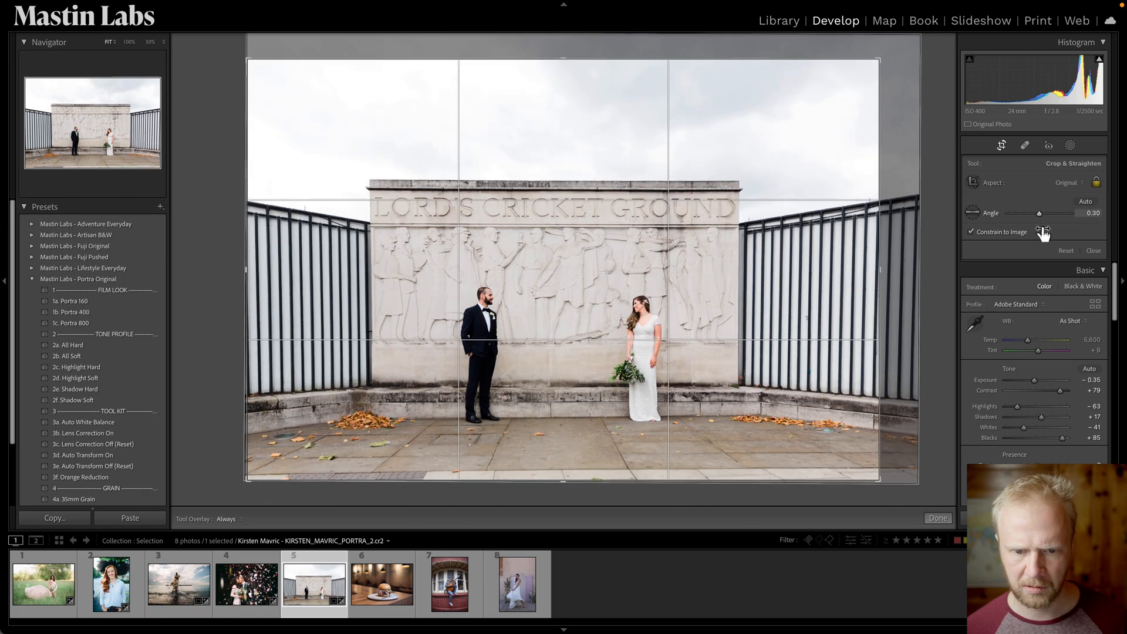
{"action": "key", "text": "Return"}
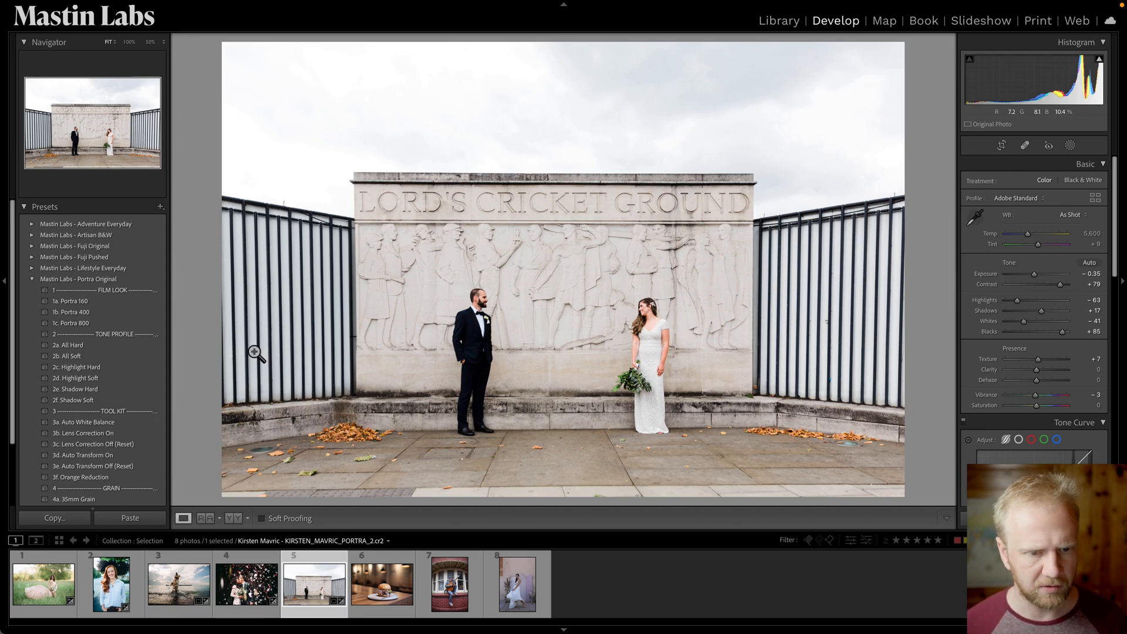
Create a Select Subject mask of the couple and inspect its edges around the groom's legs up close.
{"action": "left_click", "coordinate": [1072, 146]}
{"action": "left_click", "coordinate": [1049, 181]}
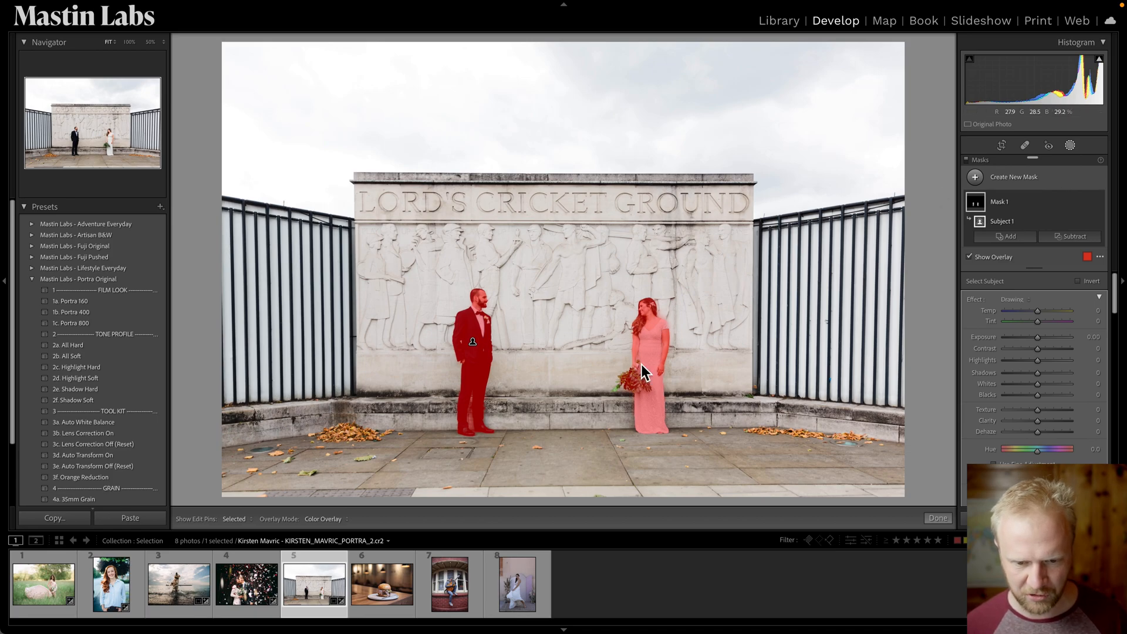
{"action": "key", "text": "super+equal"}
{"action": "key", "text": "super+equal"}
{"action": "key", "text": "super+equal"}
{"action": "left_click_drag", "start_coordinate": [697, 410], "coordinate": [561, 235]}
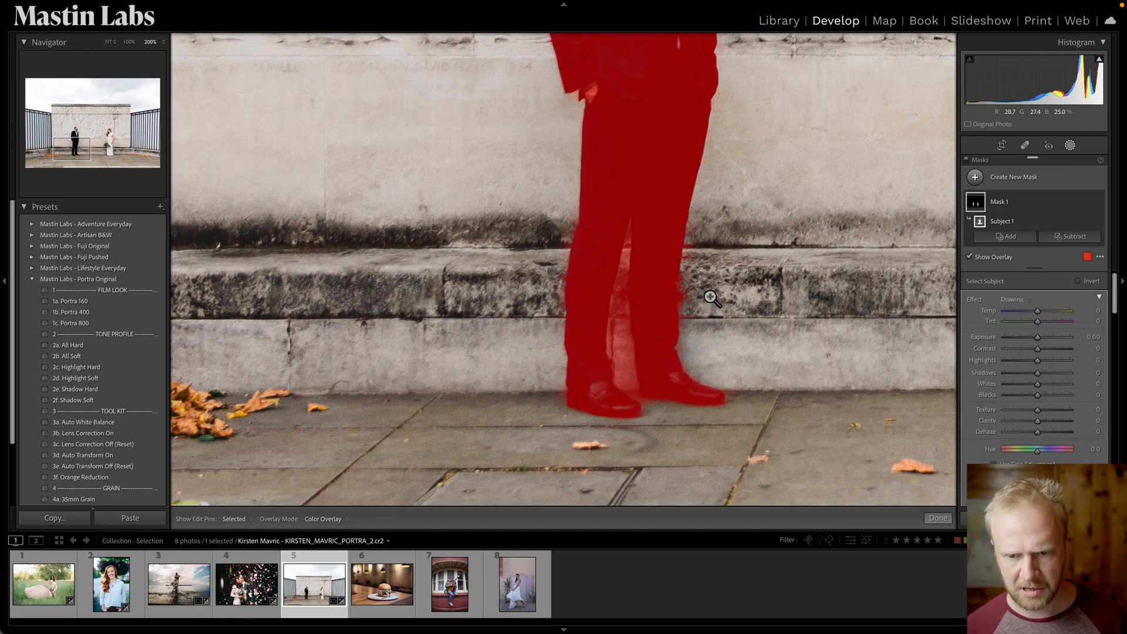
{"action": "key", "text": "z"}
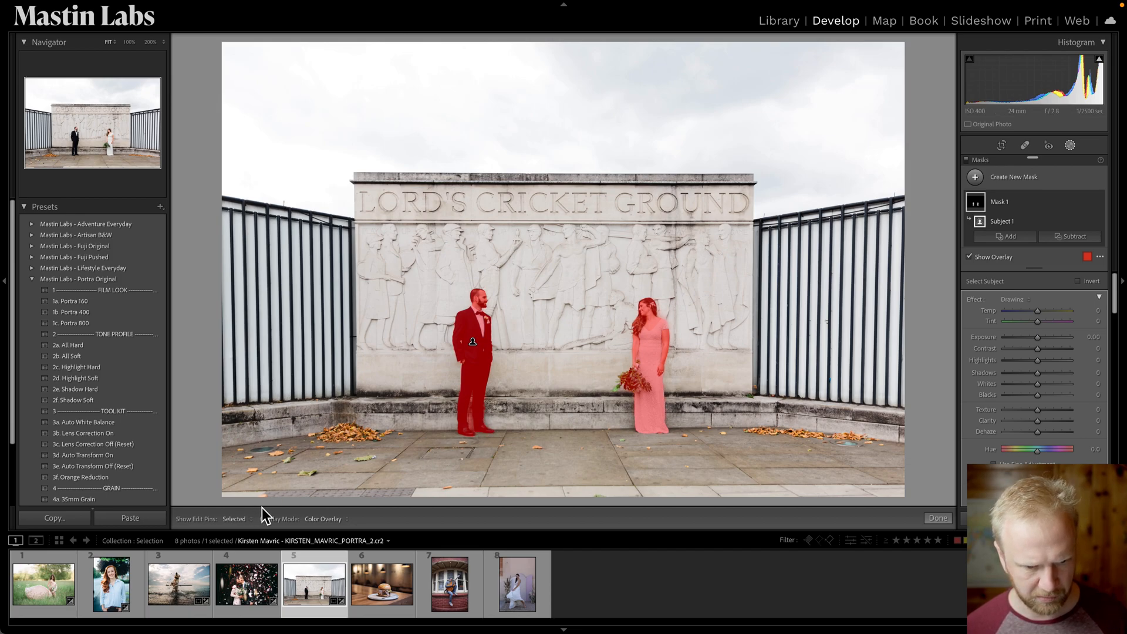
Switch the mask overlay mode to White on Black, then back to Color Overlay.
{"action": "left_click", "coordinate": [325, 520]}
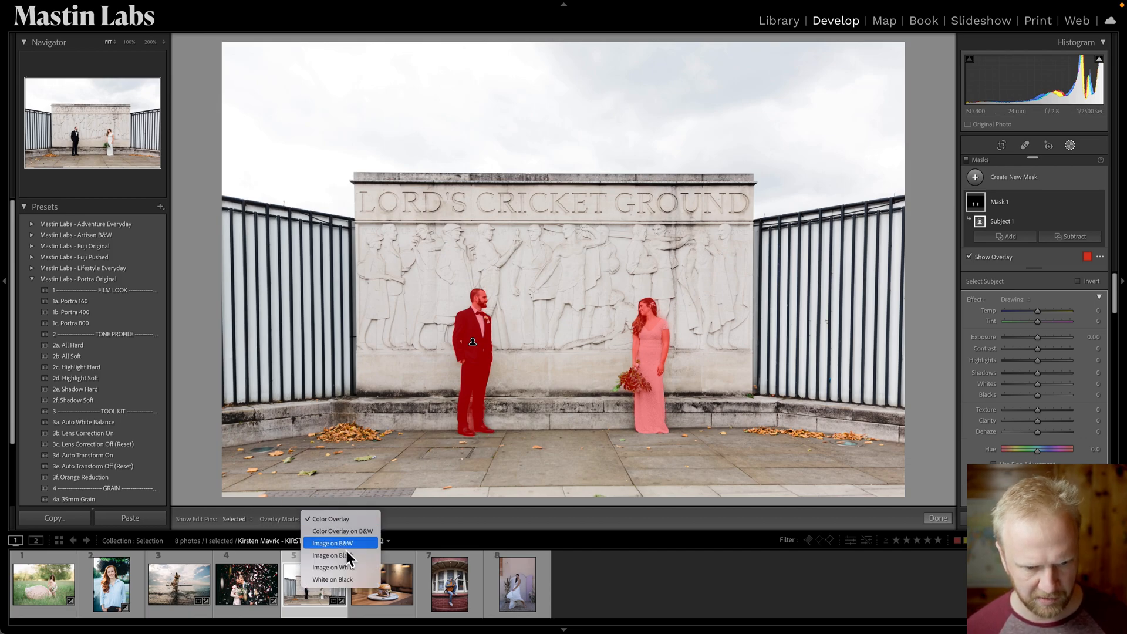
{"action": "left_click", "coordinate": [354, 580]}
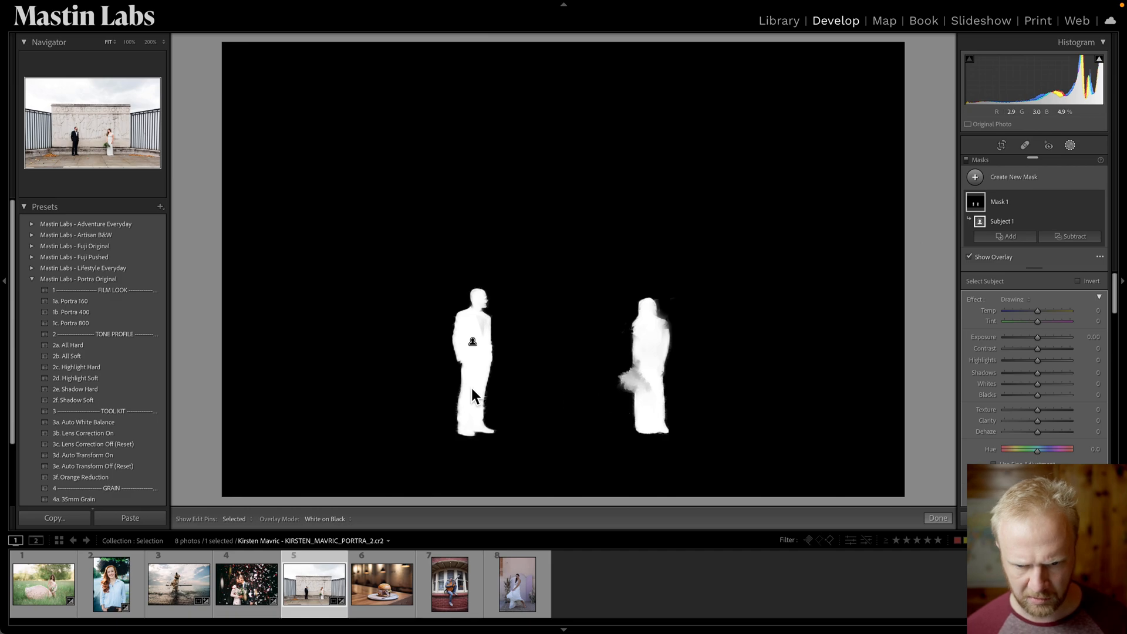
{"action": "left_click", "coordinate": [327, 524]}
{"action": "left_click", "coordinate": [336, 461]}
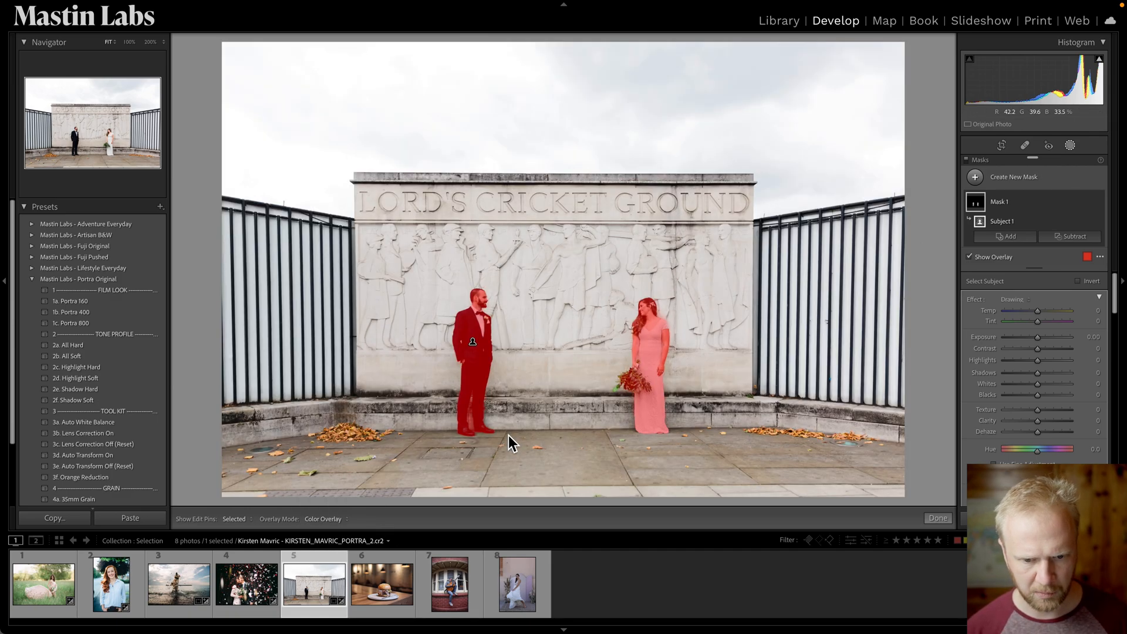
Examine the mask edge between the groom's legs at high zoom.
{"action": "key", "text": "super+equal"}
{"action": "key", "text": "super+equal"}
{"action": "key", "text": "super+equal"}
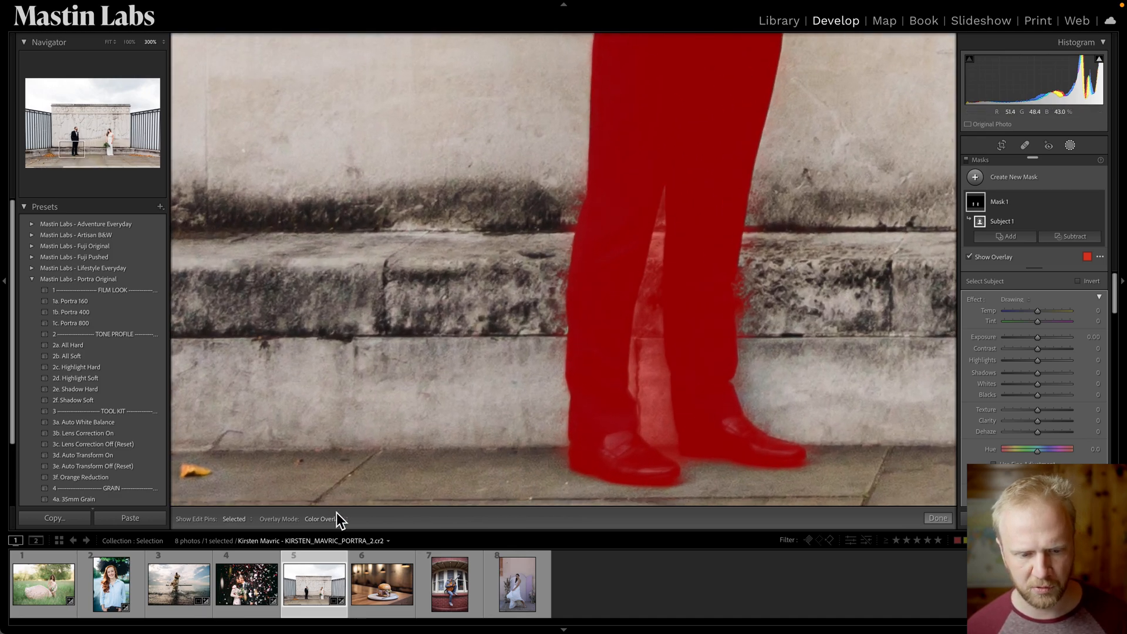
{"action": "left_click", "coordinate": [340, 519]}
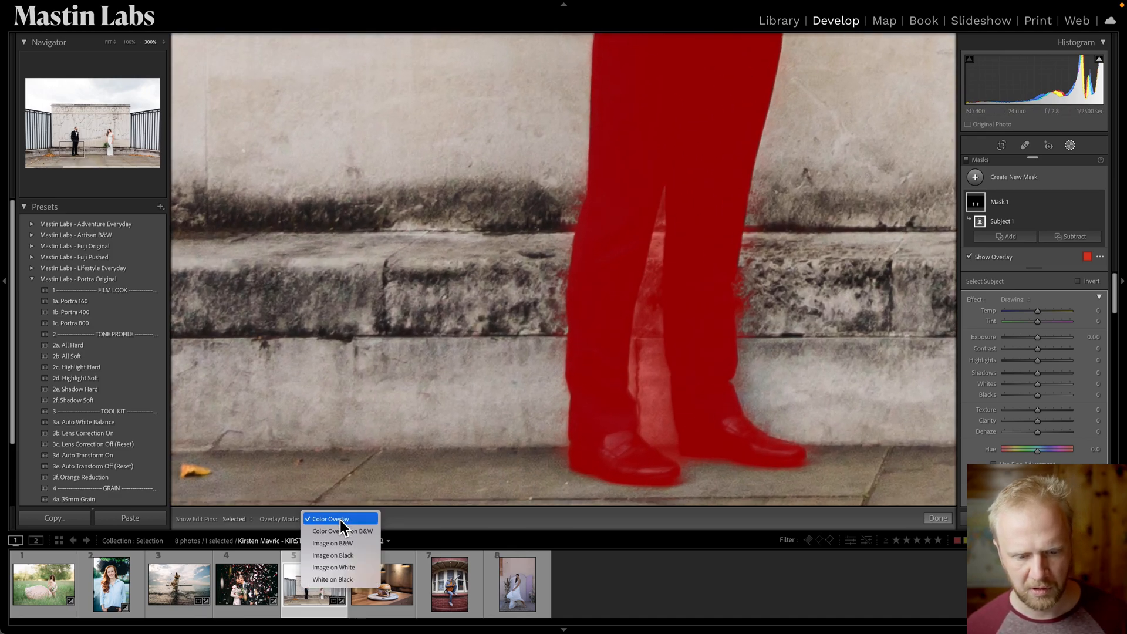
{"action": "left_click", "coordinate": [1050, 202]}
{"action": "right_click", "coordinate": [1013, 205]}
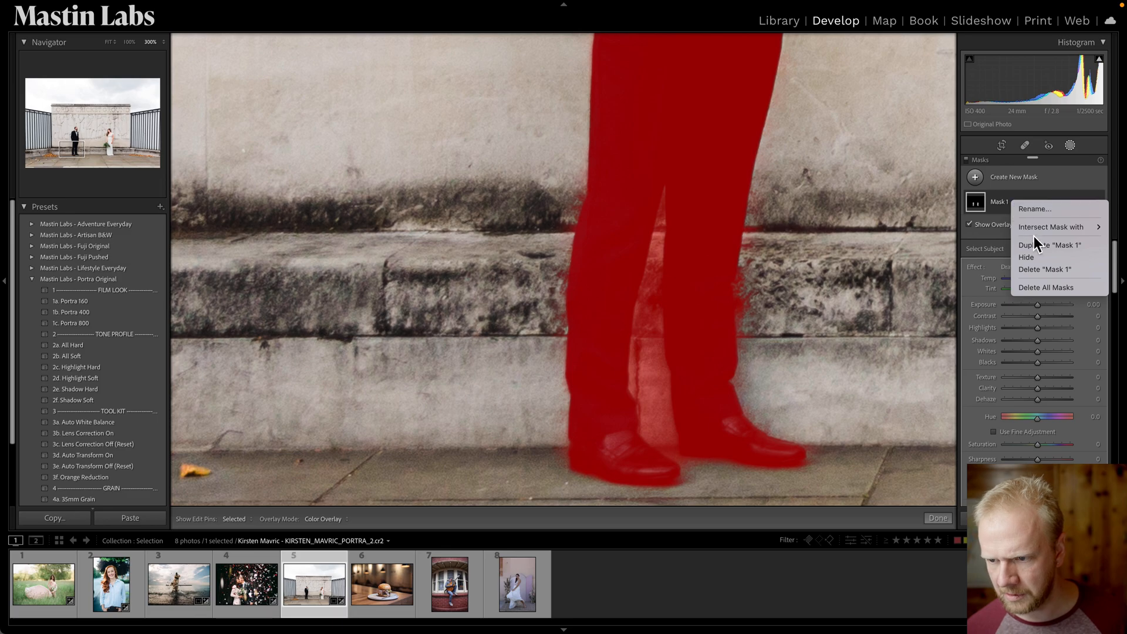
{"action": "left_click", "coordinate": [998, 203]}
{"action": "left_click", "coordinate": [998, 203]}
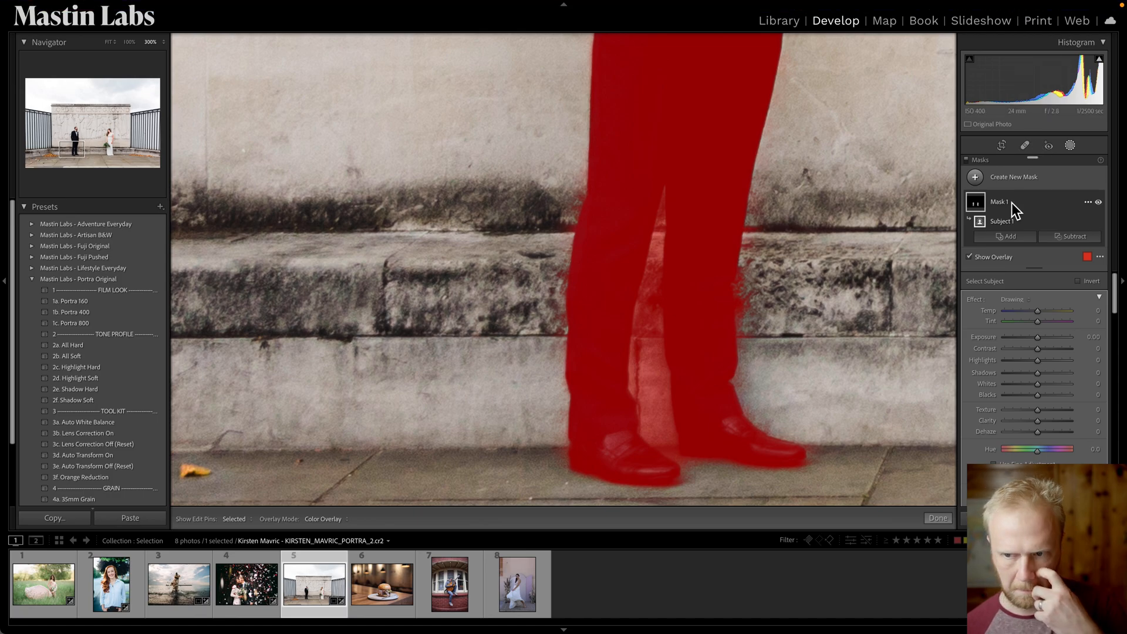
Subtract from the mask with a brush, erasing the gap between the groom's legs.
{"action": "right_click", "coordinate": [1009, 220]}
{"action": "left_click", "coordinate": [1058, 231]}
{"action": "left_click", "coordinate": [1072, 237]}
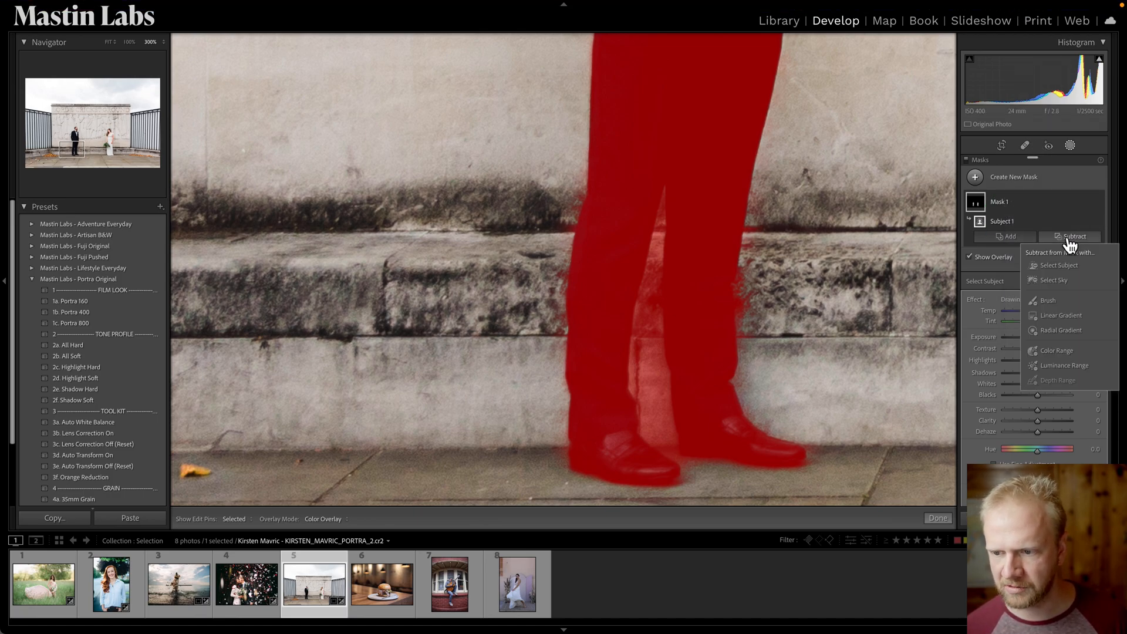
{"action": "left_click", "coordinate": [1069, 298]}
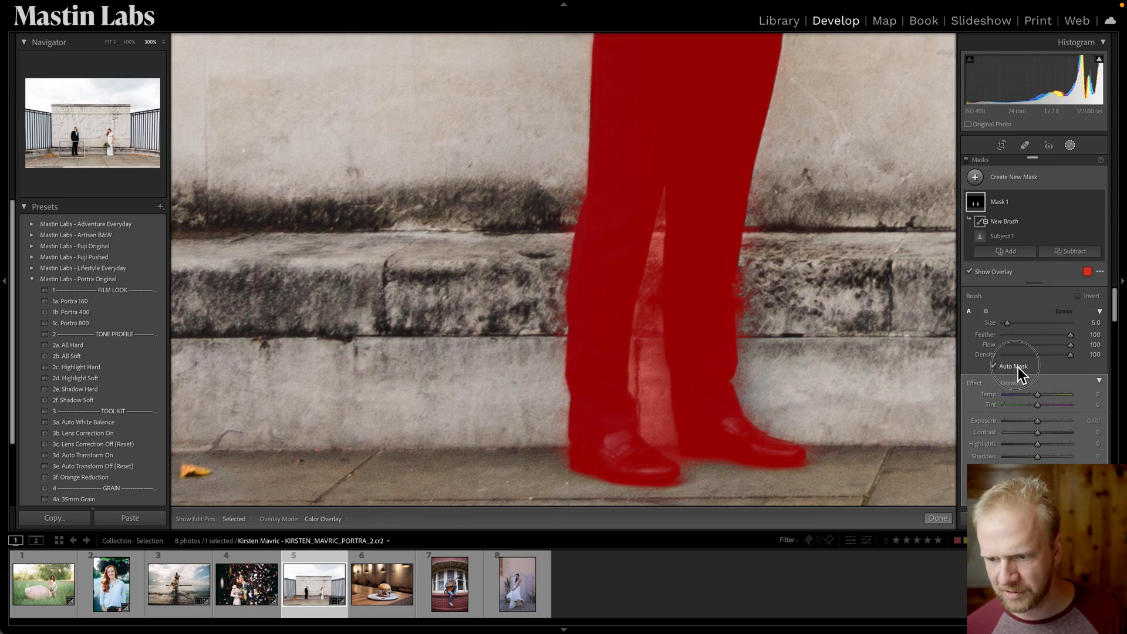
{"action": "key", "text": "["}
{"action": "key", "text": "["}
{"action": "key", "text": "["}
{"action": "key", "text": "["}
{"action": "mouse_move", "coordinate": [656, 311]}
{"action": "left_mouse_down"}
{"action": "mouse_move", "coordinate": [669, 199]}
{"action": "mouse_move", "coordinate": [637, 352]}
{"action": "left_mouse_up"}
{"action": "key", "text": "bracketright"}
{"action": "key", "text": "bracketright"}
{"action": "key", "text": "bracketright"}
{"action": "mouse_move", "coordinate": [651, 292]}
{"action": "left_mouse_down"}
{"action": "mouse_move", "coordinate": [661, 209]}
{"action": "mouse_move", "coordinate": [644, 361]}
{"action": "mouse_move", "coordinate": [648, 266]}
{"action": "mouse_move", "coordinate": [634, 339]}
{"action": "mouse_move", "coordinate": [642, 413]}
{"action": "mouse_move", "coordinate": [659, 452]}
{"action": "mouse_move", "coordinate": [651, 405]}
{"action": "mouse_move", "coordinate": [686, 469]}
{"action": "mouse_move", "coordinate": [635, 312]}
{"action": "mouse_move", "coordinate": [654, 403]}
{"action": "mouse_move", "coordinate": [655, 244]}
{"action": "mouse_move", "coordinate": [678, 455]}
{"action": "mouse_move", "coordinate": [663, 406]}
{"action": "mouse_move", "coordinate": [680, 450]}
{"action": "left_mouse_up"}
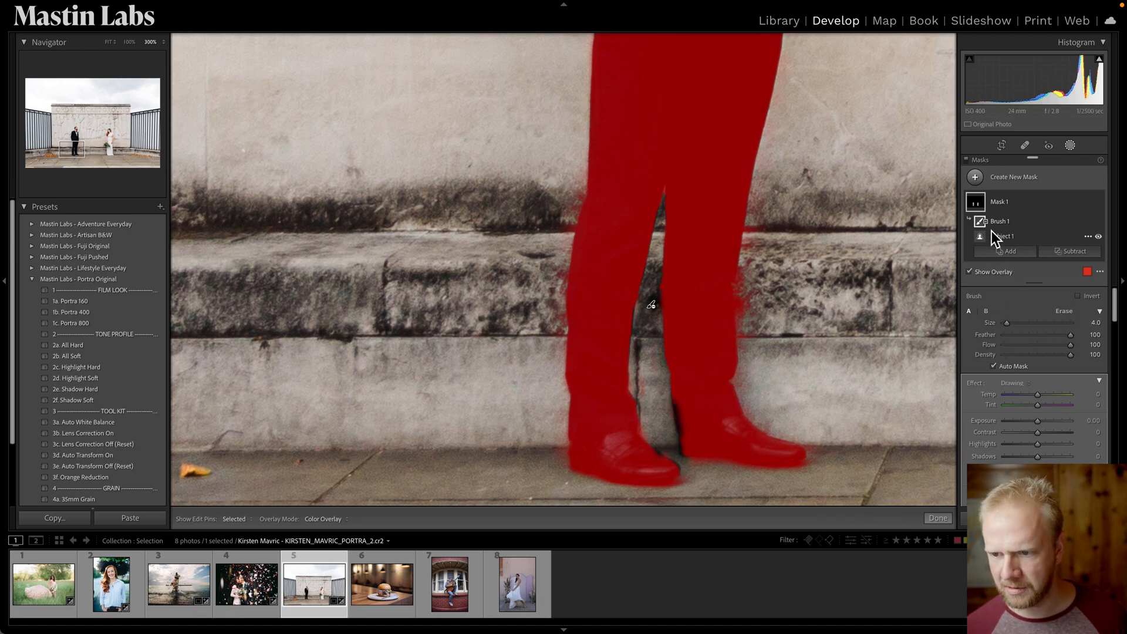
Undo the stray strokes and repaint the gap between the groom's legs with a larger brush size of 6.0.
{"action": "key", "text": "ctrl+z"}
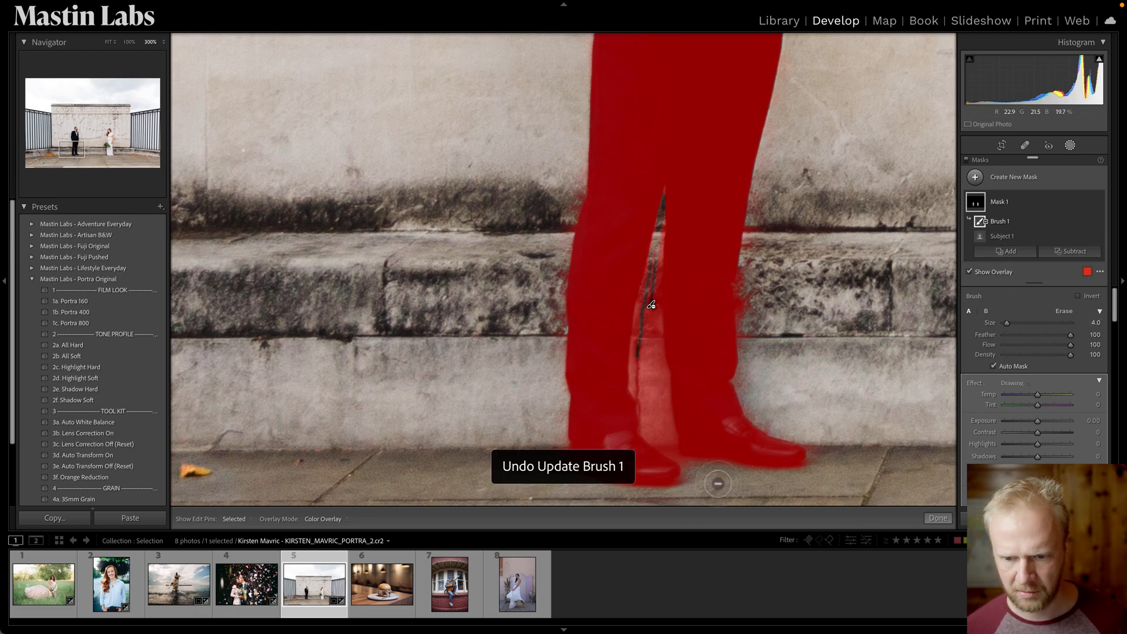
{"action": "mouse_move", "coordinate": [644, 446]}
{"action": "left_mouse_down"}
{"action": "mouse_move", "coordinate": [631, 324]}
{"action": "mouse_move", "coordinate": [648, 268]}
{"action": "mouse_move", "coordinate": [639, 346]}
{"action": "mouse_move", "coordinate": [651, 379]}
{"action": "mouse_move", "coordinate": [652, 334]}
{"action": "mouse_move", "coordinate": [678, 417]}
{"action": "mouse_move", "coordinate": [659, 268]}
{"action": "mouse_move", "coordinate": [675, 443]}
{"action": "left_mouse_up"}
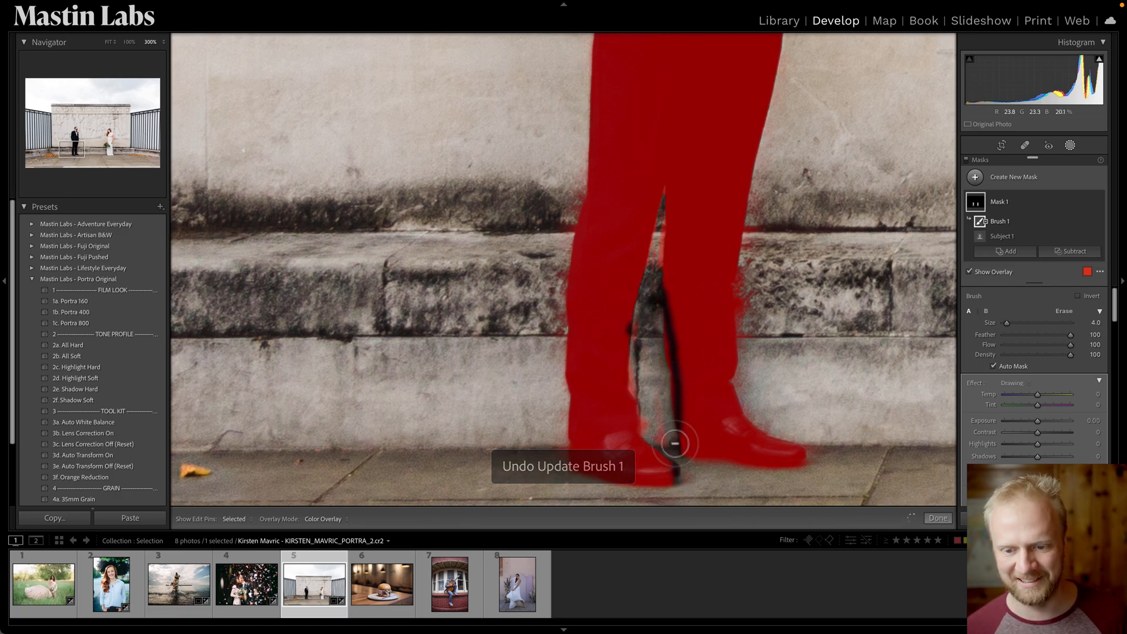
{"action": "key", "text": "ctrl+z"}
{"action": "mouse_move", "coordinate": [667, 354]}
{"action": "left_mouse_down"}
{"action": "mouse_move", "coordinate": [654, 262]}
{"action": "mouse_move", "coordinate": [655, 420]}
{"action": "mouse_move", "coordinate": [607, 270]}
{"action": "mouse_move", "coordinate": [662, 355]}
{"action": "left_mouse_up"}
{"action": "key", "text": "super+z"}
{"action": "key", "text": "]"}
{"action": "key", "text": "]"}
{"action": "mouse_move", "coordinate": [640, 301]}
{"action": "left_mouse_down"}
{"action": "mouse_move", "coordinate": [675, 433]}
{"action": "mouse_move", "coordinate": [674, 447]}
{"action": "mouse_move", "coordinate": [660, 424]}
{"action": "mouse_move", "coordinate": [650, 428]}
{"action": "mouse_move", "coordinate": [663, 449]}
{"action": "mouse_move", "coordinate": [629, 346]}
{"action": "mouse_move", "coordinate": [650, 286]}
{"action": "left_mouse_up"}
{"action": "left_click_drag", "start_coordinate": [663, 210], "coordinate": [668, 383]}
Raise the subject mask's exposure to 0.32, then set the photo's overall exposure to -0.80.
{"action": "key", "text": "z"}
{"action": "key", "text": "o"}
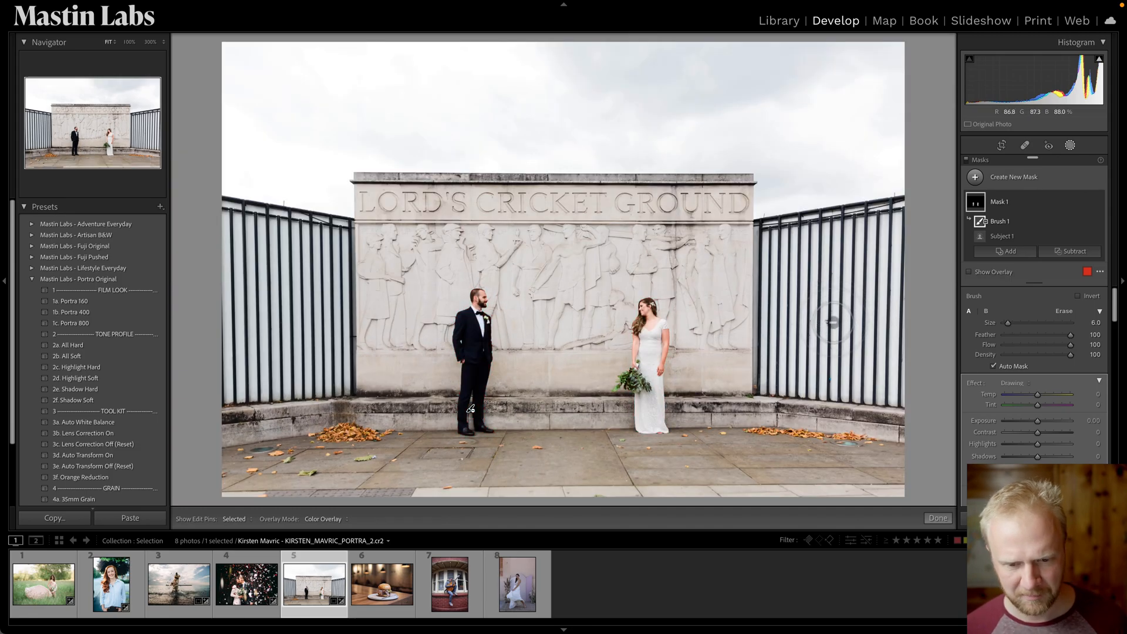
{"action": "left_click", "coordinate": [1038, 424]}
{"action": "left_click_drag", "start_coordinate": [1038, 424], "coordinate": [1041, 429]}
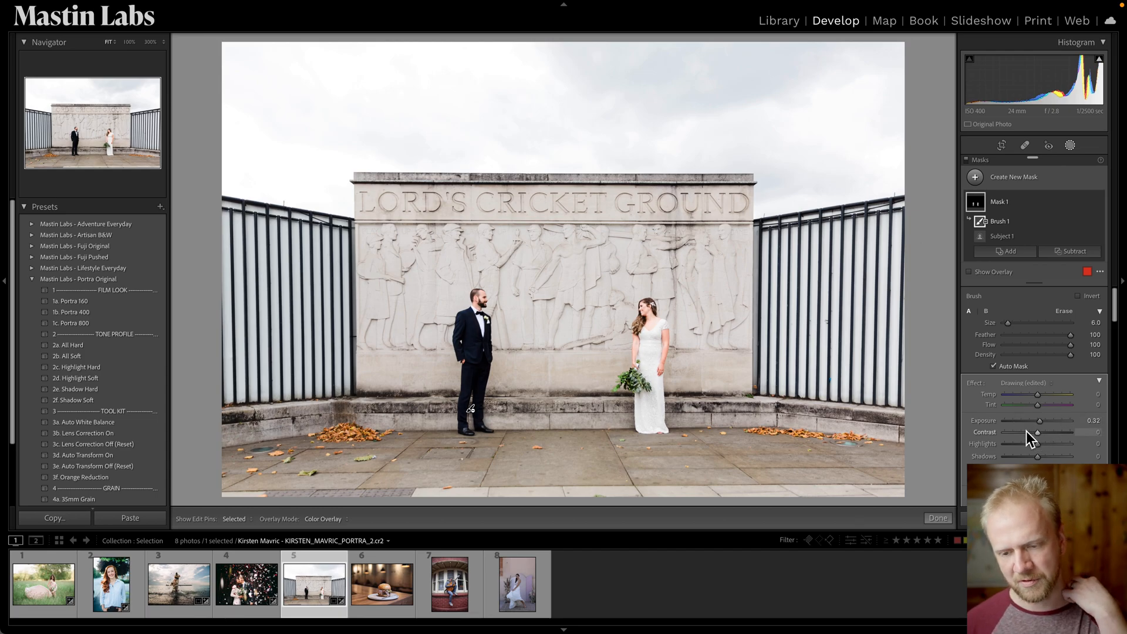
{"action": "key", "text": "shift+w"}
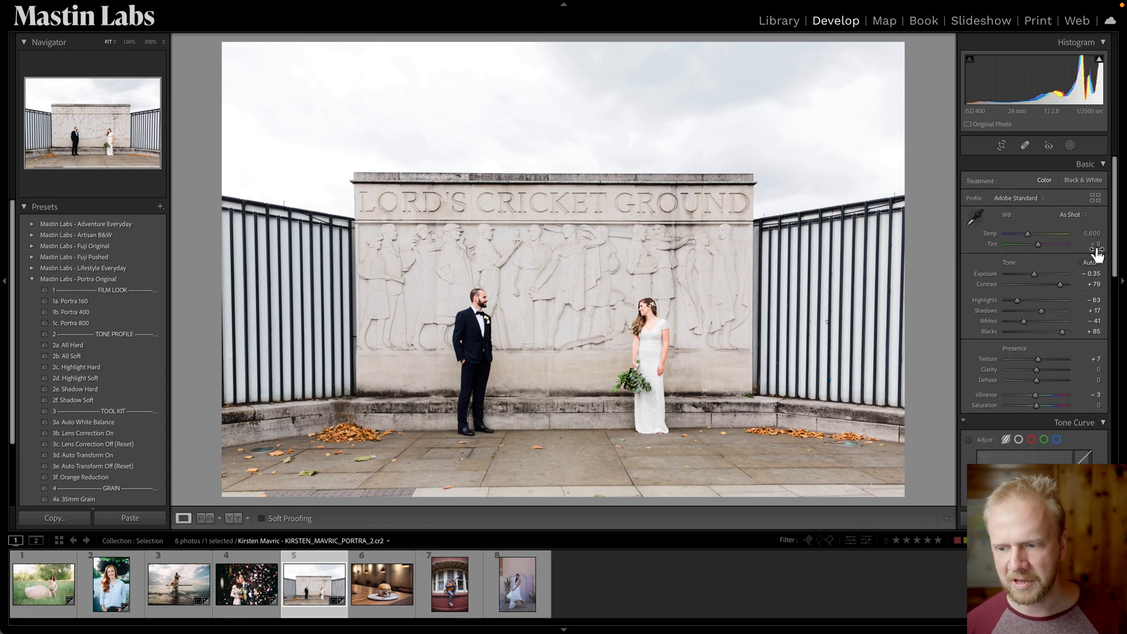
{"action": "left_click_drag", "start_coordinate": [1037, 279], "coordinate": [1032, 279]}
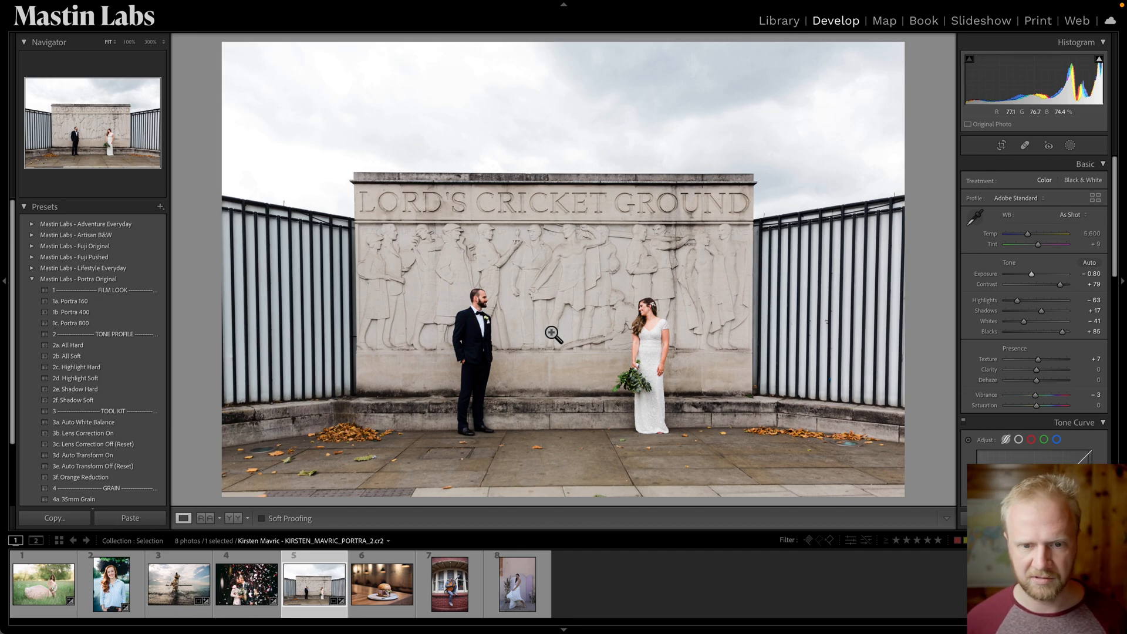
Open the burger photo and apply the 1a. Fuji C200 preset from the Lifestyle Everyday pack.
{"action": "left_click", "coordinate": [383, 597]}
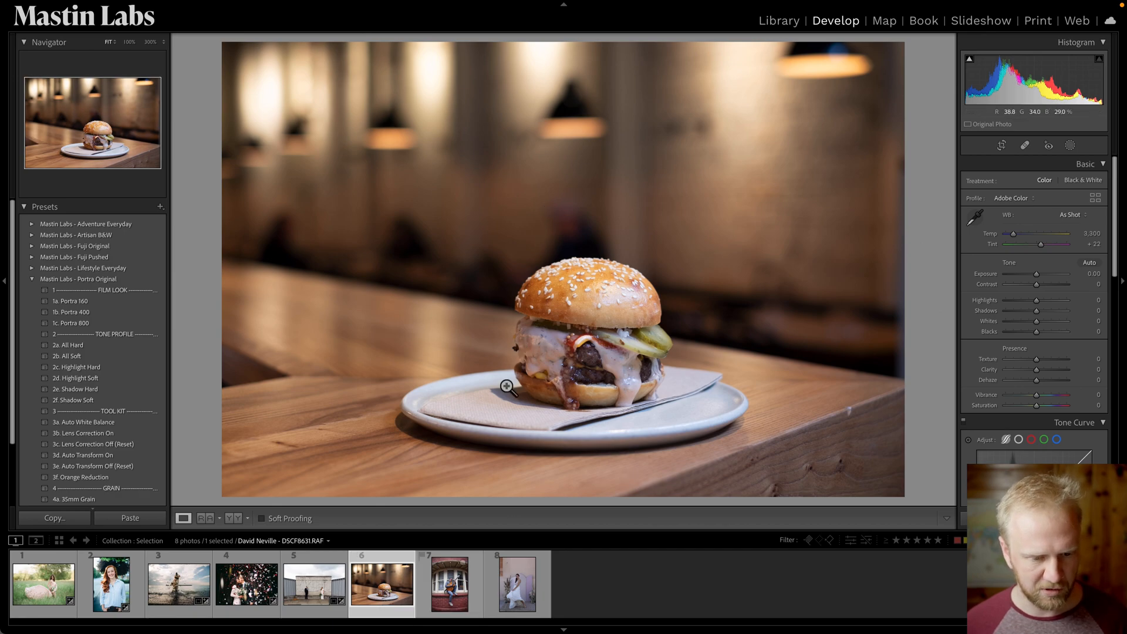
{"action": "left_click", "coordinate": [32, 280]}
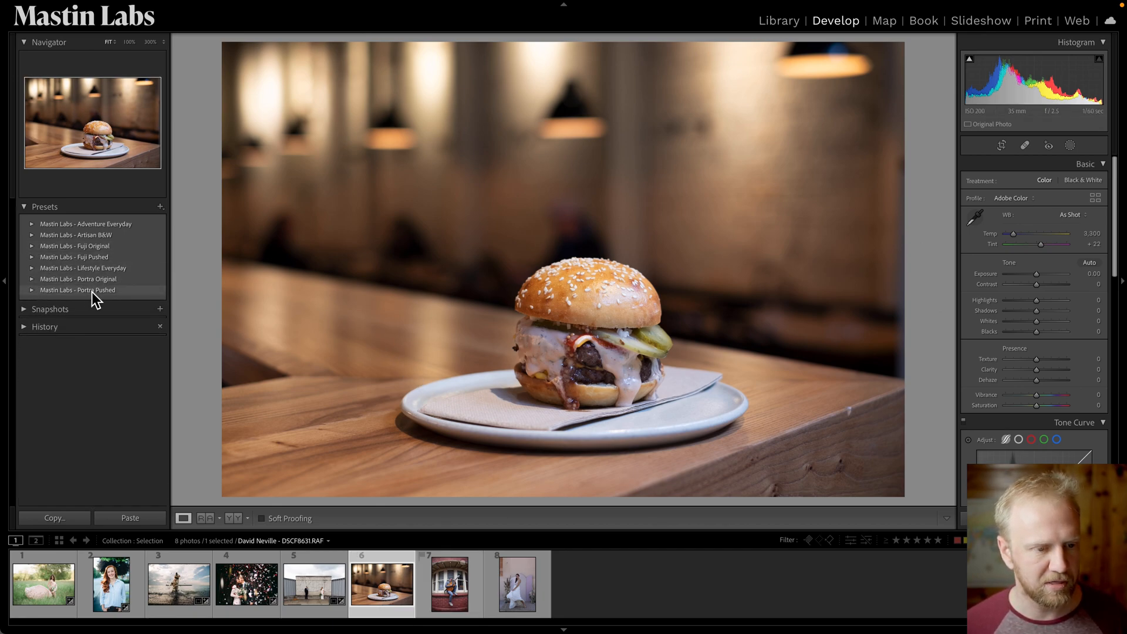
{"action": "left_click", "coordinate": [32, 270]}
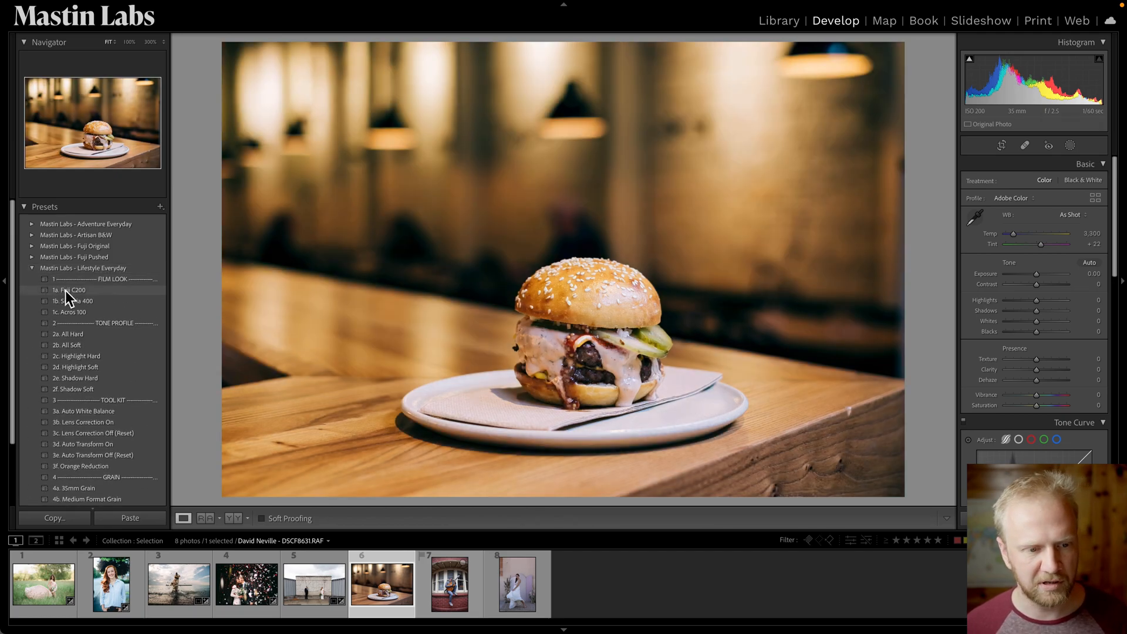
{"action": "left_click", "coordinate": [66, 291]}
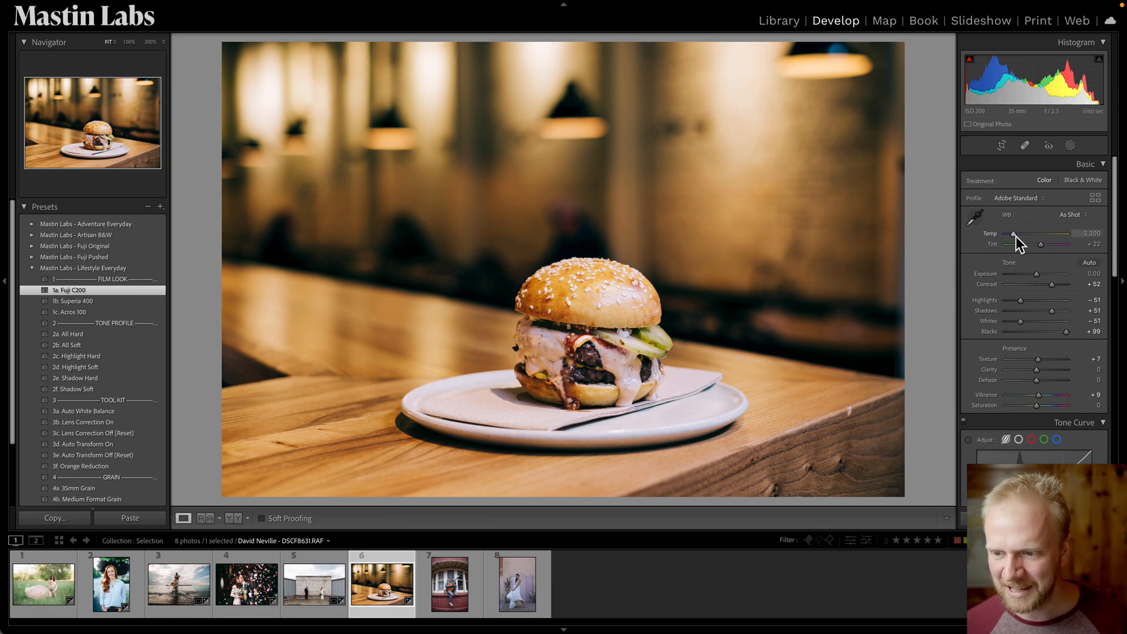
Set the white balance temperature to 3,268 and start creating a new mask.
{"action": "left_click_drag", "start_coordinate": [1017, 236], "coordinate": [1013, 236]}
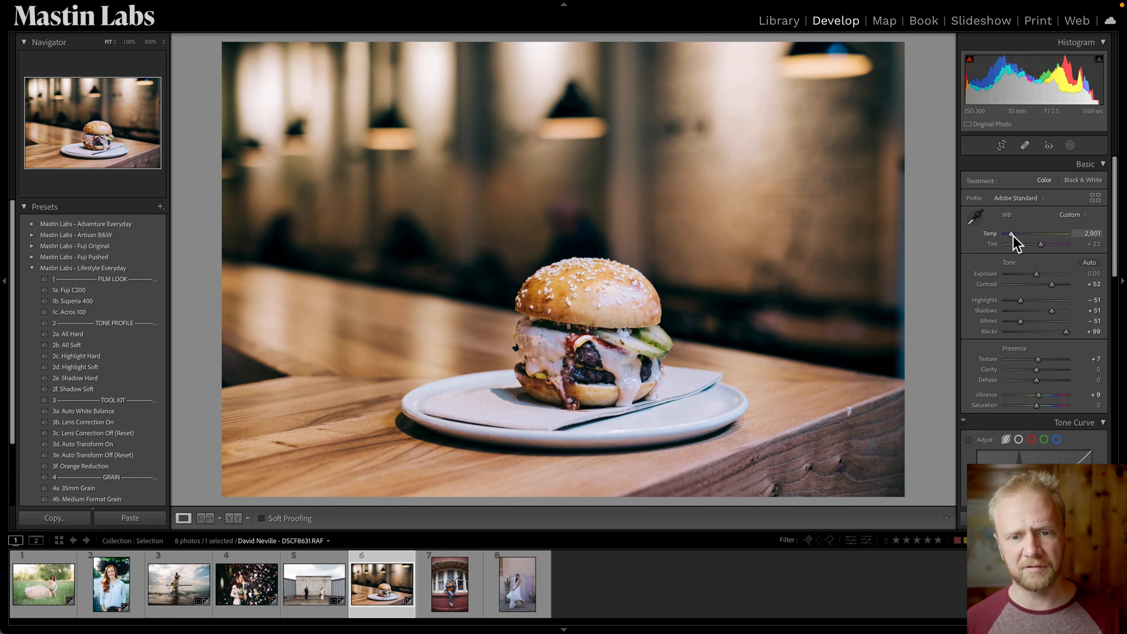
{"action": "left_click_drag", "start_coordinate": [1013, 236], "coordinate": [1013, 237]}
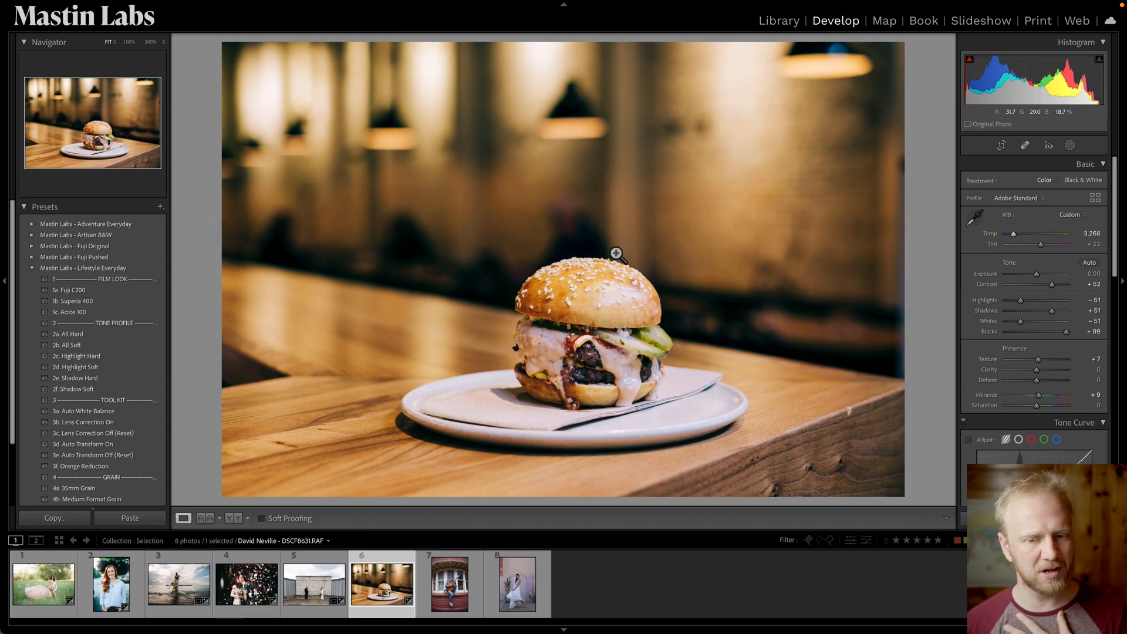
{"action": "left_click", "coordinate": [1069, 146]}
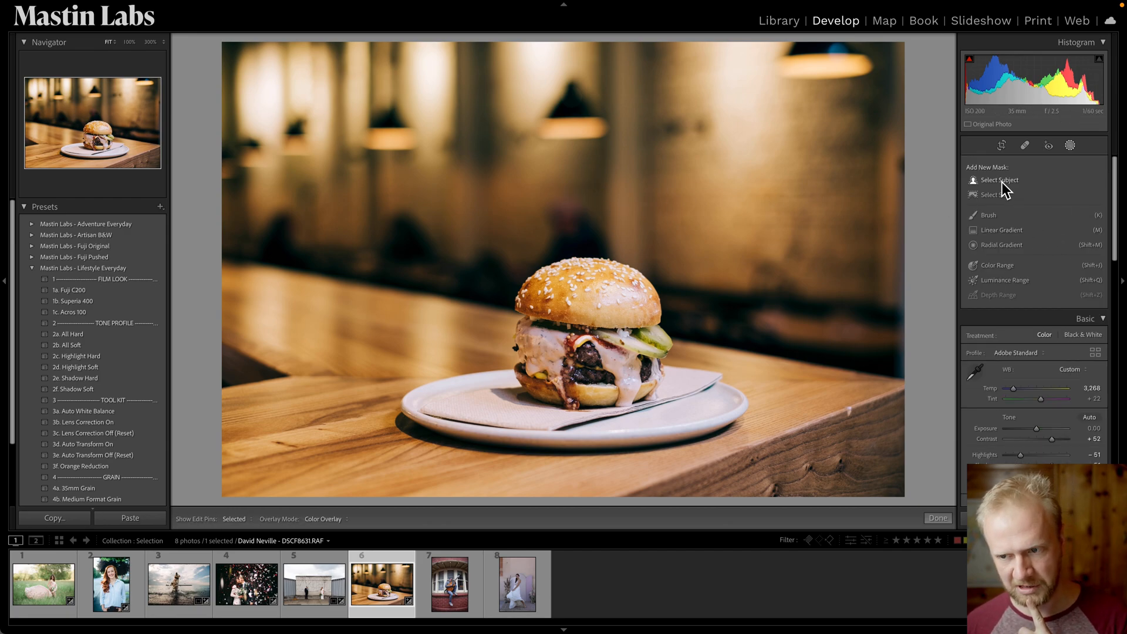
Create a Select Subject mask on the burger and preview it in White on Black overlay mode before returning to Color Overlay.
{"action": "left_click", "coordinate": [1001, 181]}
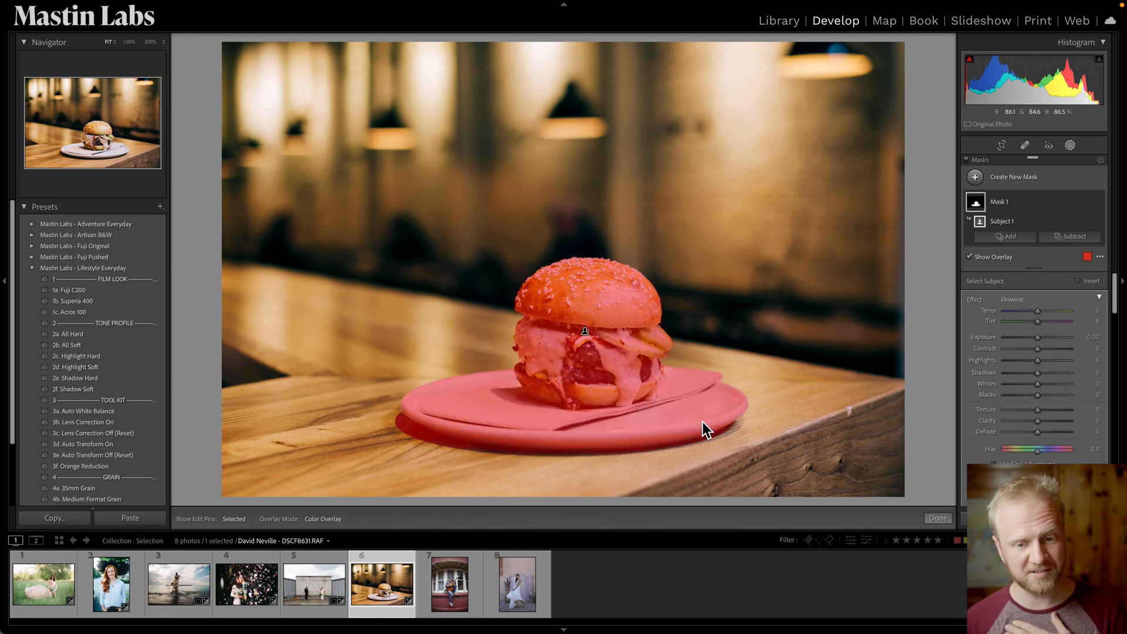
{"action": "left_click", "coordinate": [318, 520]}
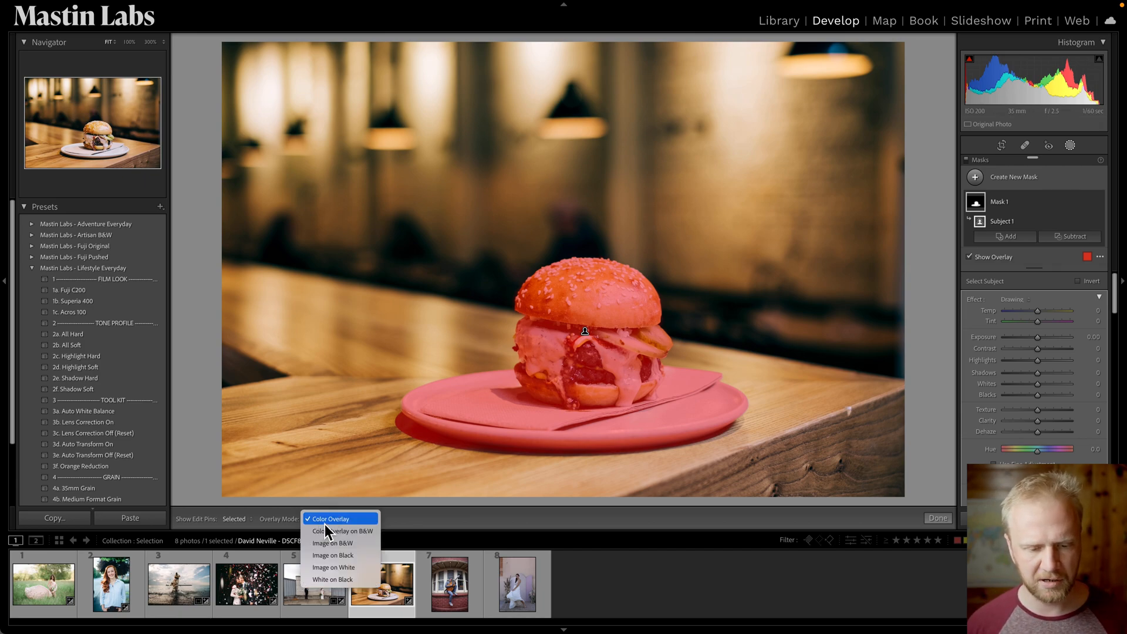
{"action": "left_click", "coordinate": [332, 579]}
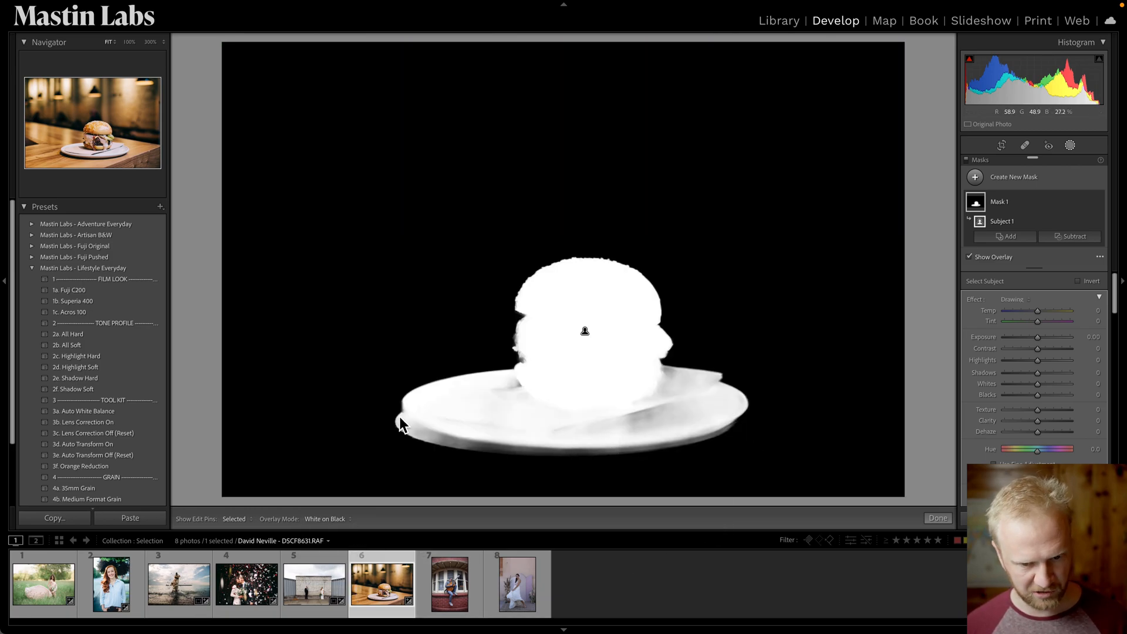
{"action": "left_click", "coordinate": [321, 518]}
{"action": "left_click", "coordinate": [348, 465]}
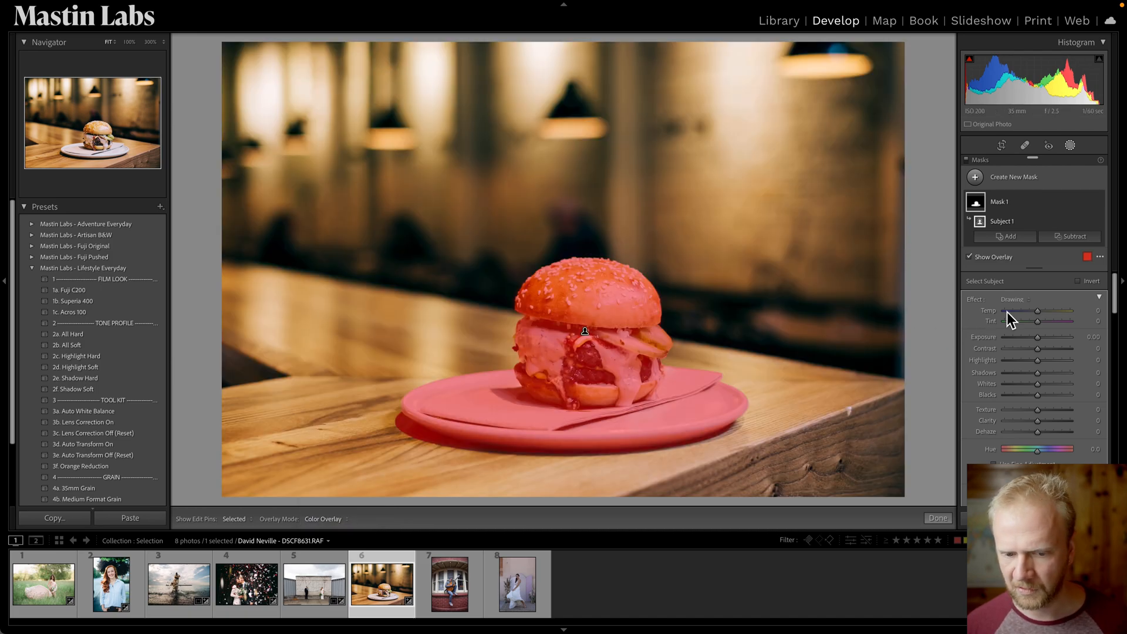
Set the burger mask's temperature to -6 and close the masking panel.
{"action": "left_click_drag", "start_coordinate": [1038, 315], "coordinate": [1035, 314]}
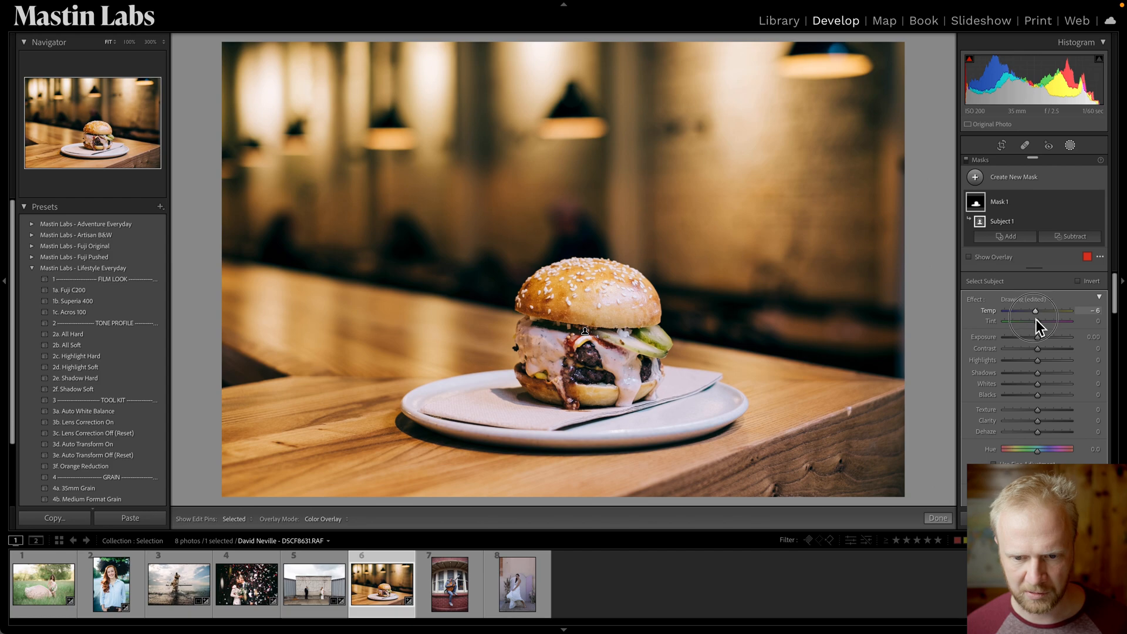
{"action": "left_click_drag", "start_coordinate": [1037, 319], "coordinate": [1034, 319]}
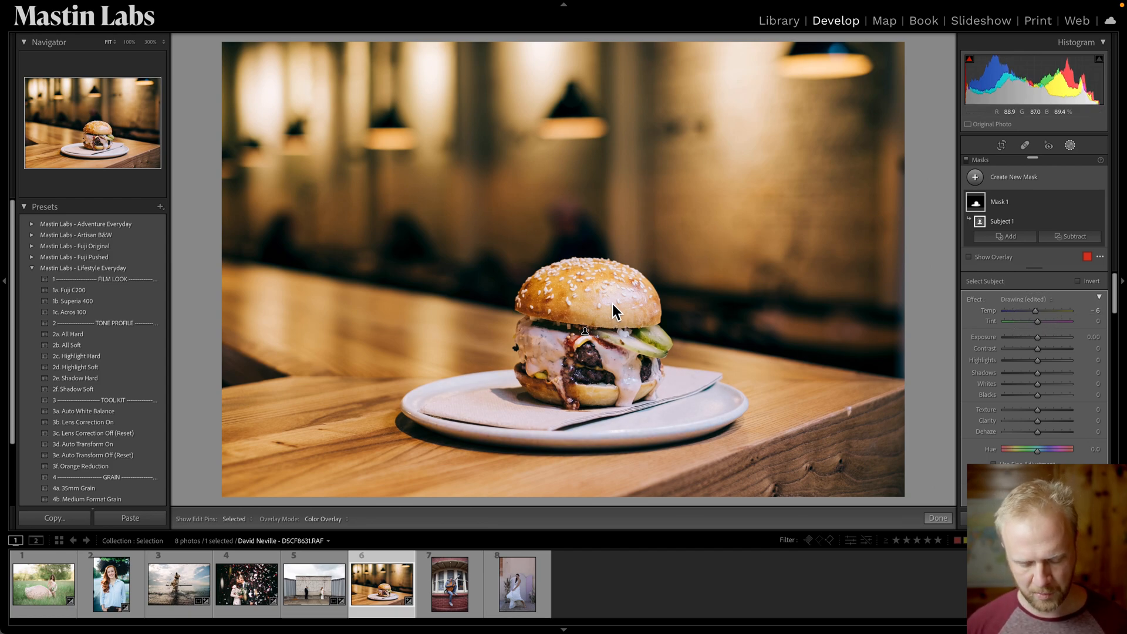
{"action": "key", "text": "shift+w"}
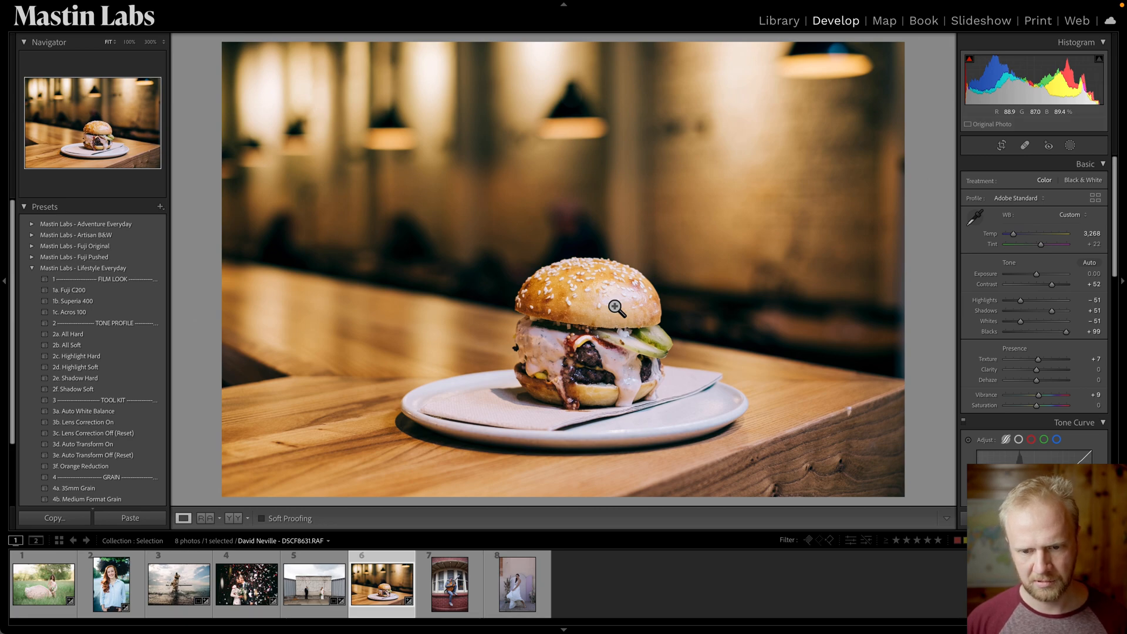
Compare the burger photo's before and after views.
{"action": "key", "text": "backslash"}
{"action": "key", "text": "backslash"}
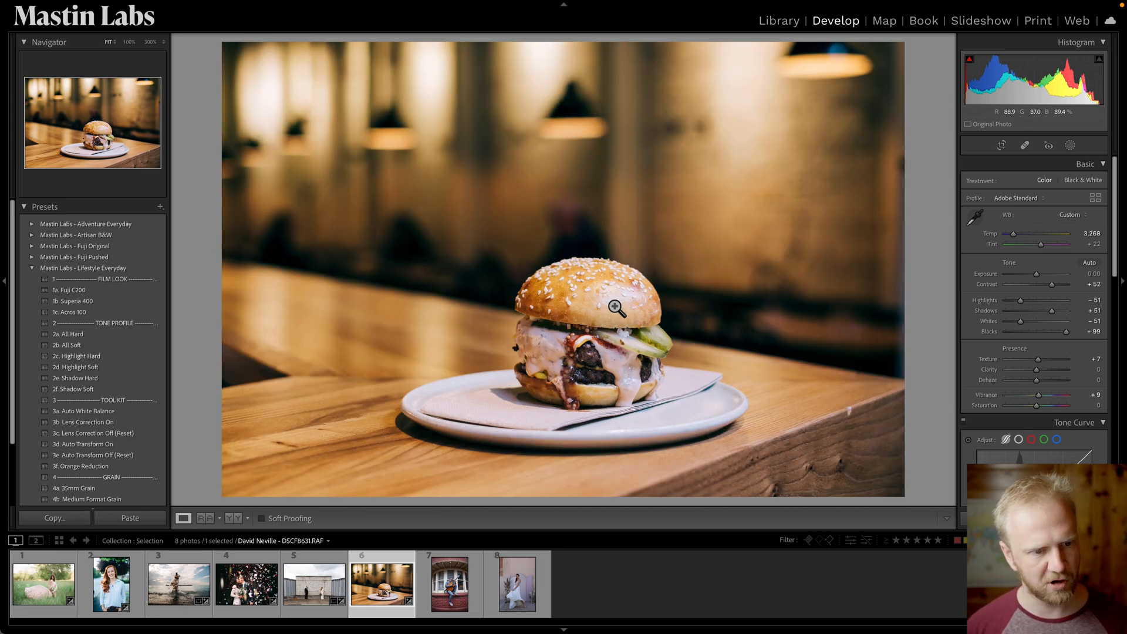
{"action": "key", "text": "backslash"}
{"action": "key", "text": "backslash"}
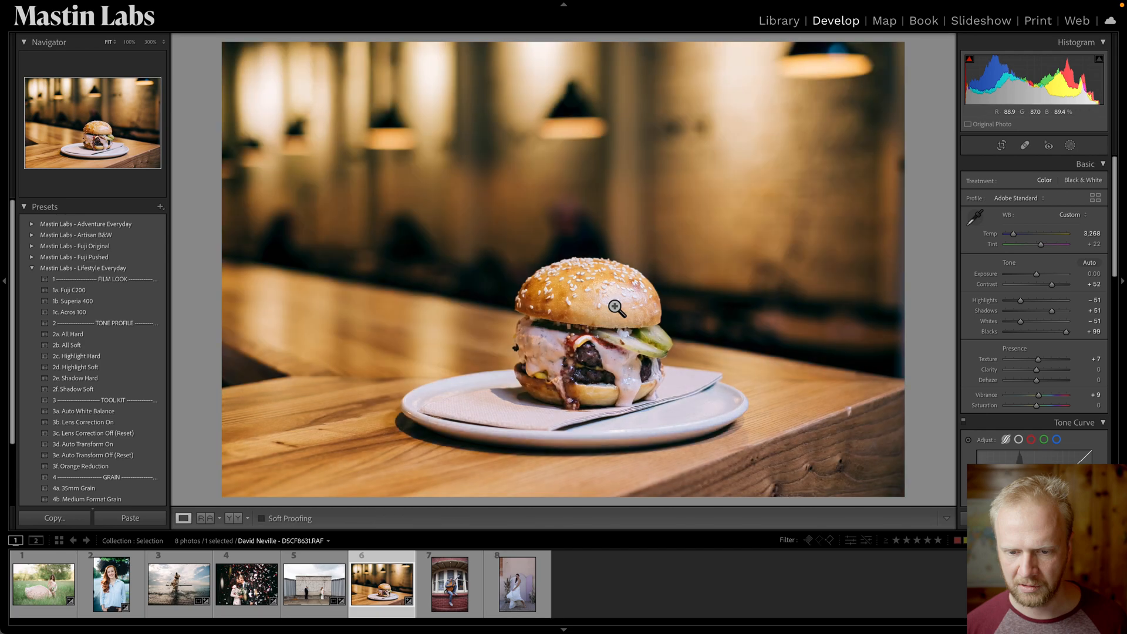
{"action": "key", "text": "backslash"}
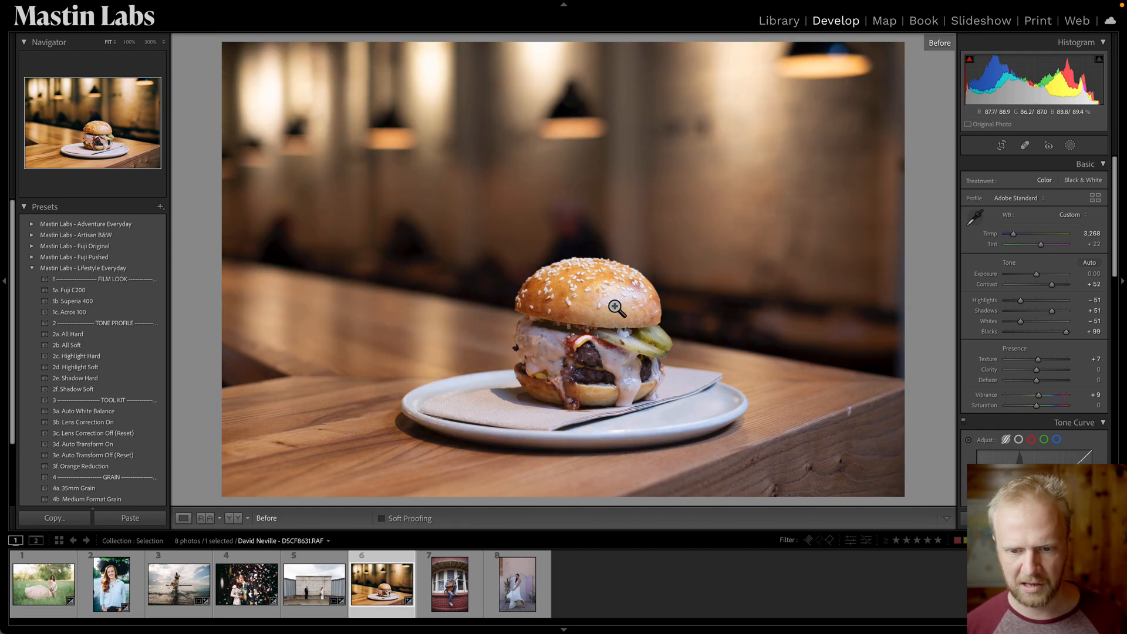
{"action": "key", "text": "backslash"}
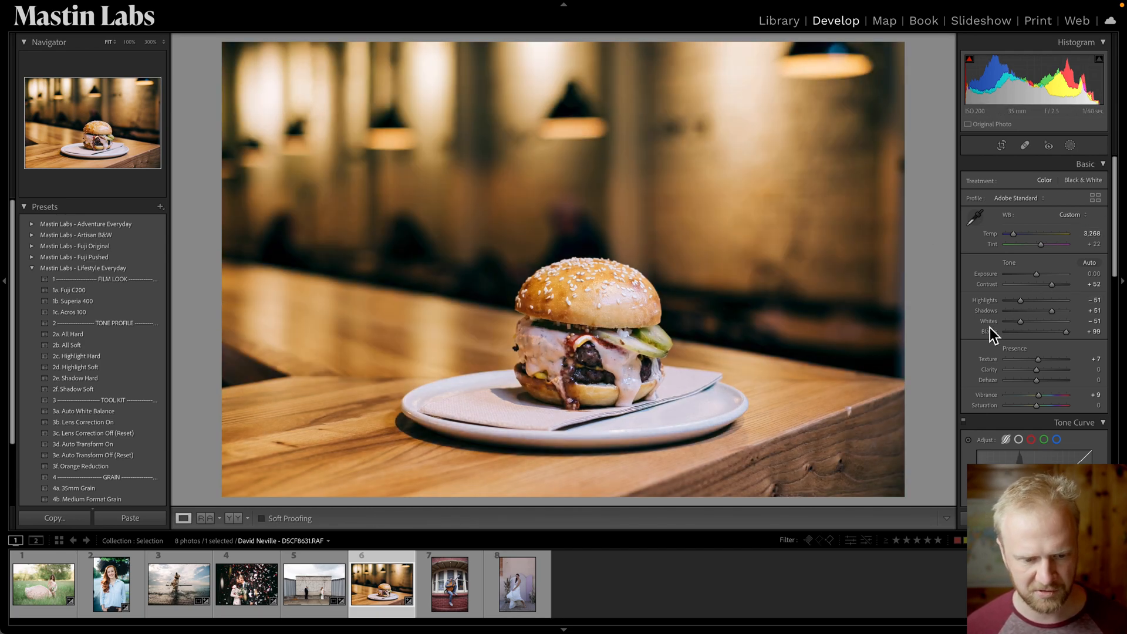
Open the guitarist photo and collapse the preset folders.
{"action": "left_click", "coordinate": [465, 597]}
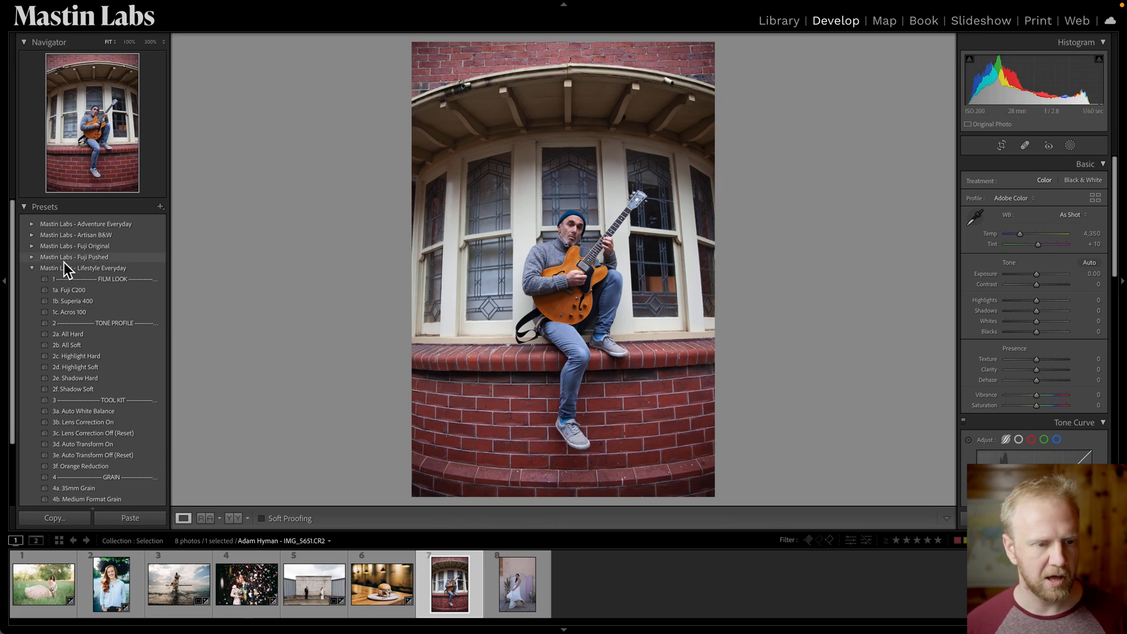
{"action": "left_click", "coordinate": [32, 270]}
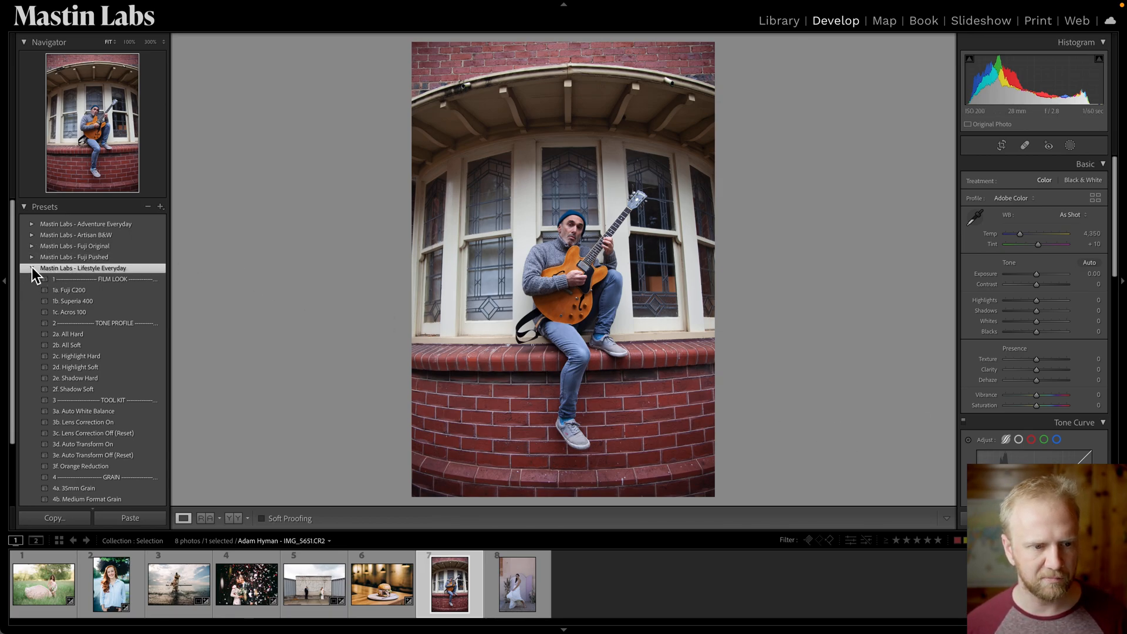
{"action": "left_click", "coordinate": [33, 269]}
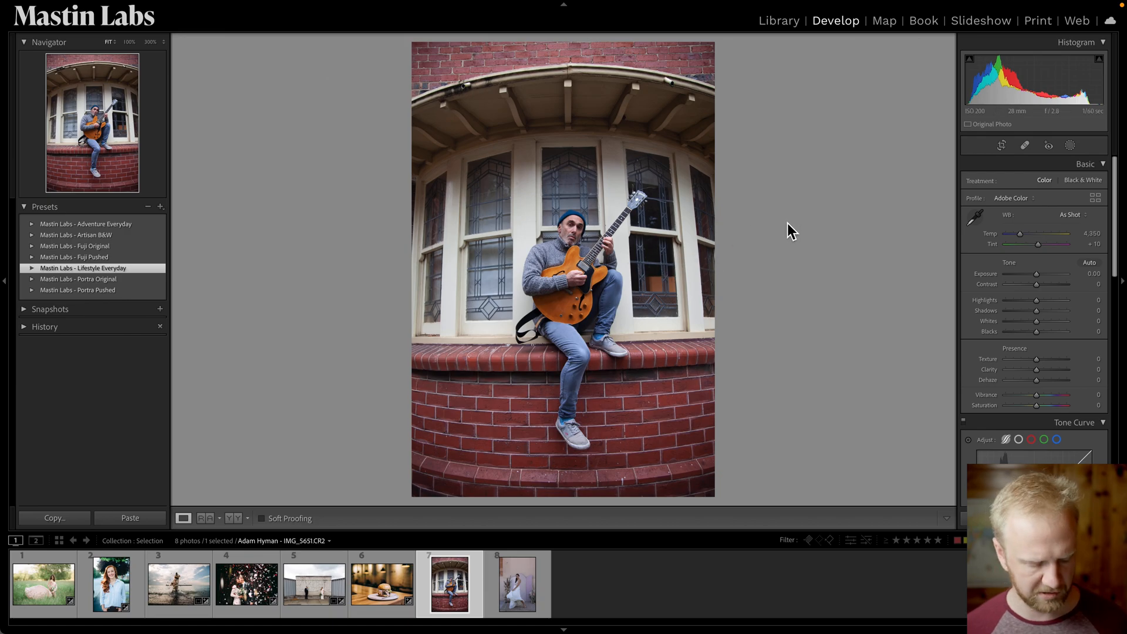
{"action": "key", "text": "r"}
{"action": "left_click_drag", "start_coordinate": [1089, 214], "coordinate": [1093, 215]}
{"action": "key", "text": "r"}
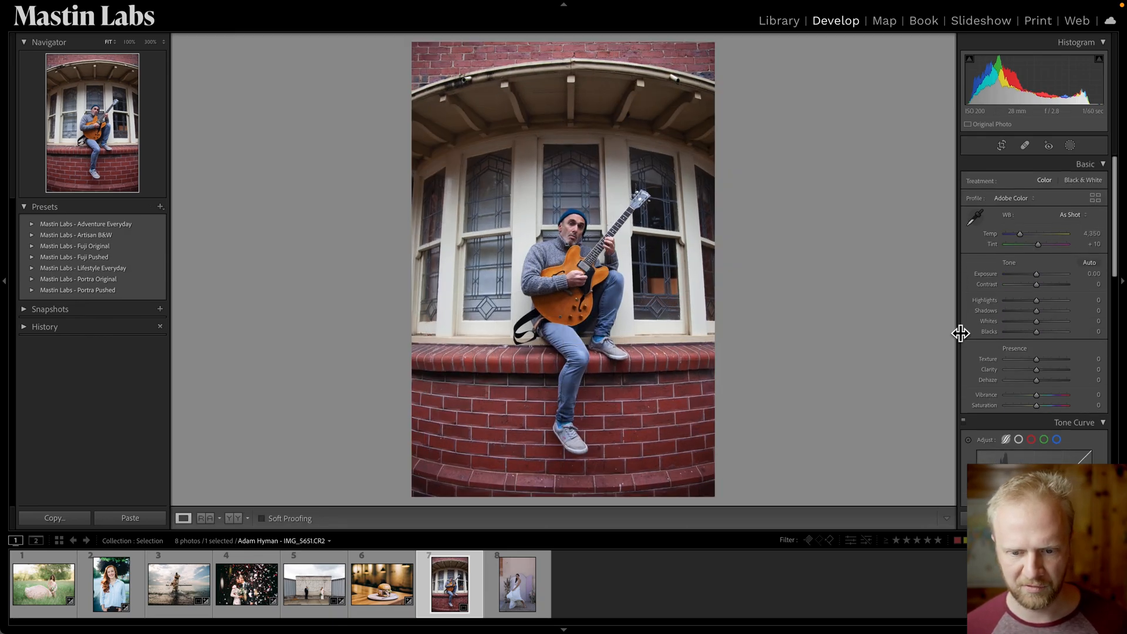
Apply the 1a. Pan F 35mm preset from the Artisan B&W pack and set exposure to -0.65.
{"action": "left_click", "coordinate": [35, 238]}
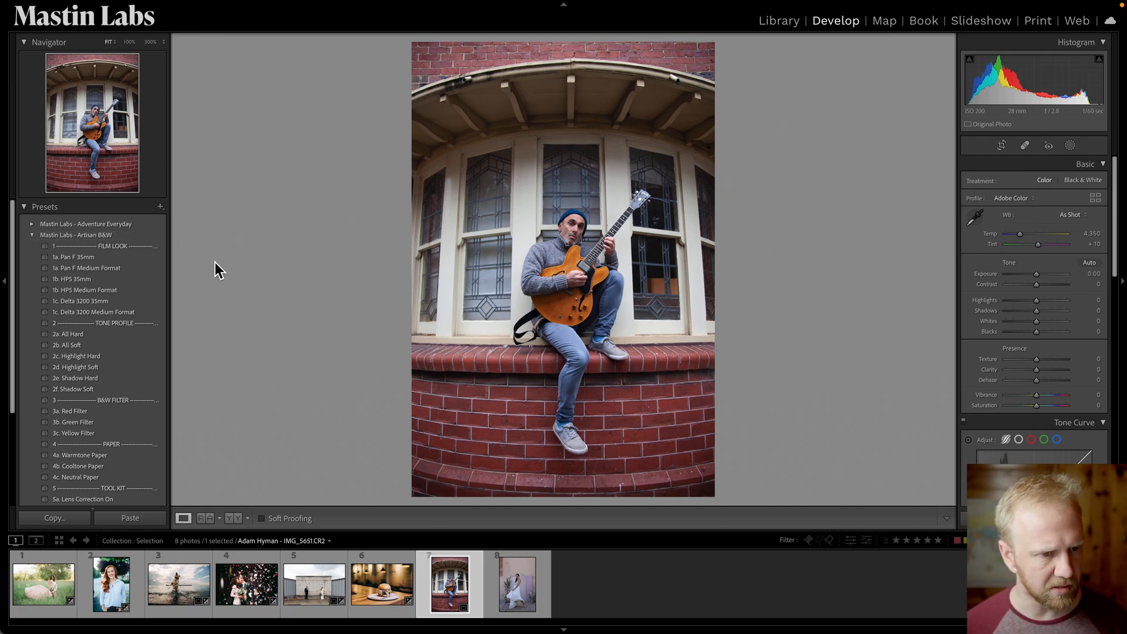
{"action": "left_click", "coordinate": [159, 258]}
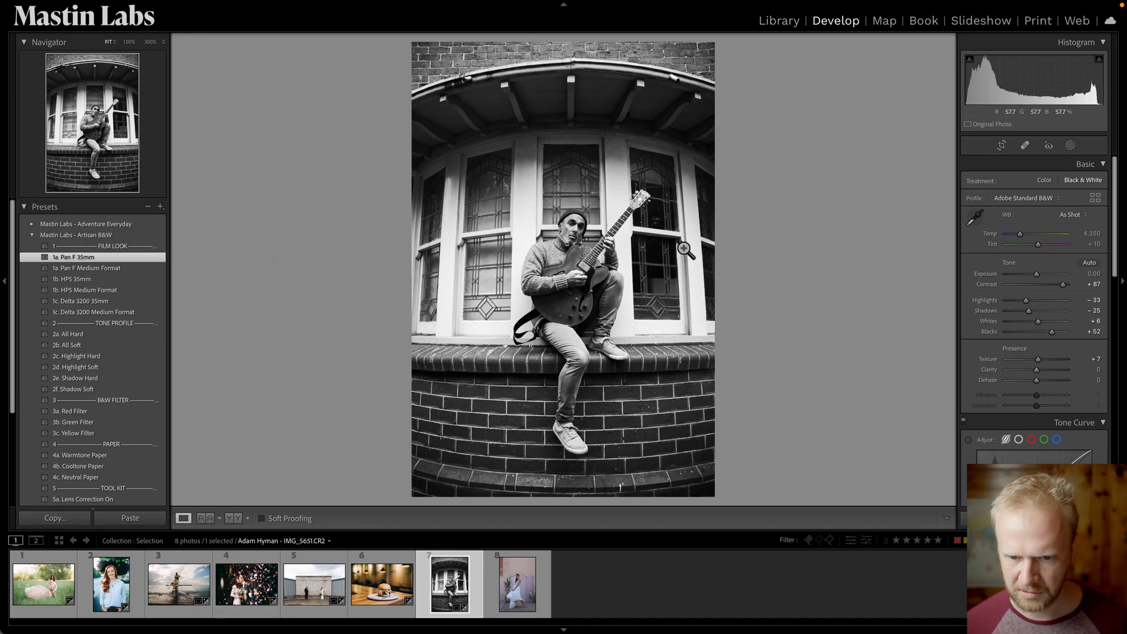
{"action": "left_click_drag", "start_coordinate": [1041, 276], "coordinate": [1037, 275]}
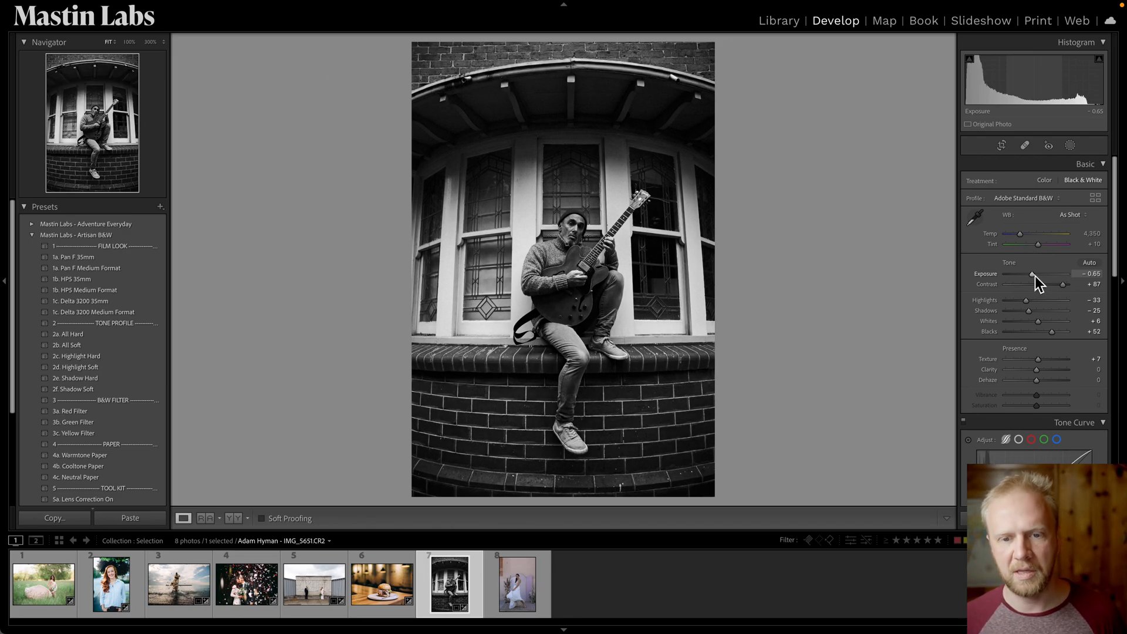
Create a Select Subject mask on the guitarist and view it in White on Black overlay mode.
{"action": "left_click", "coordinate": [1071, 146]}
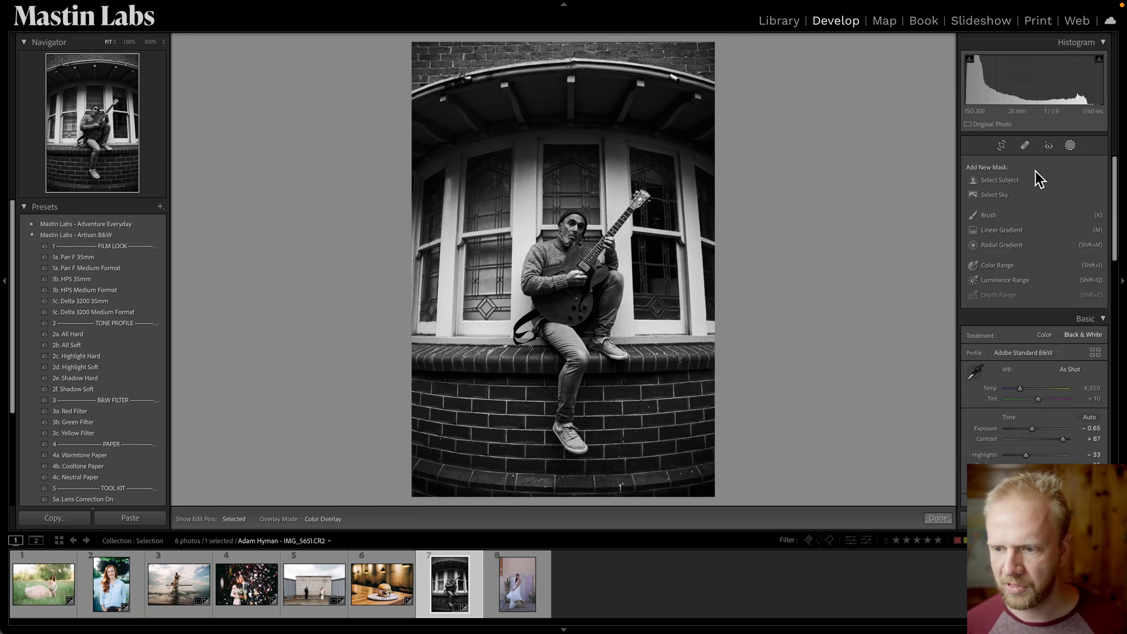
{"action": "left_click", "coordinate": [1002, 185]}
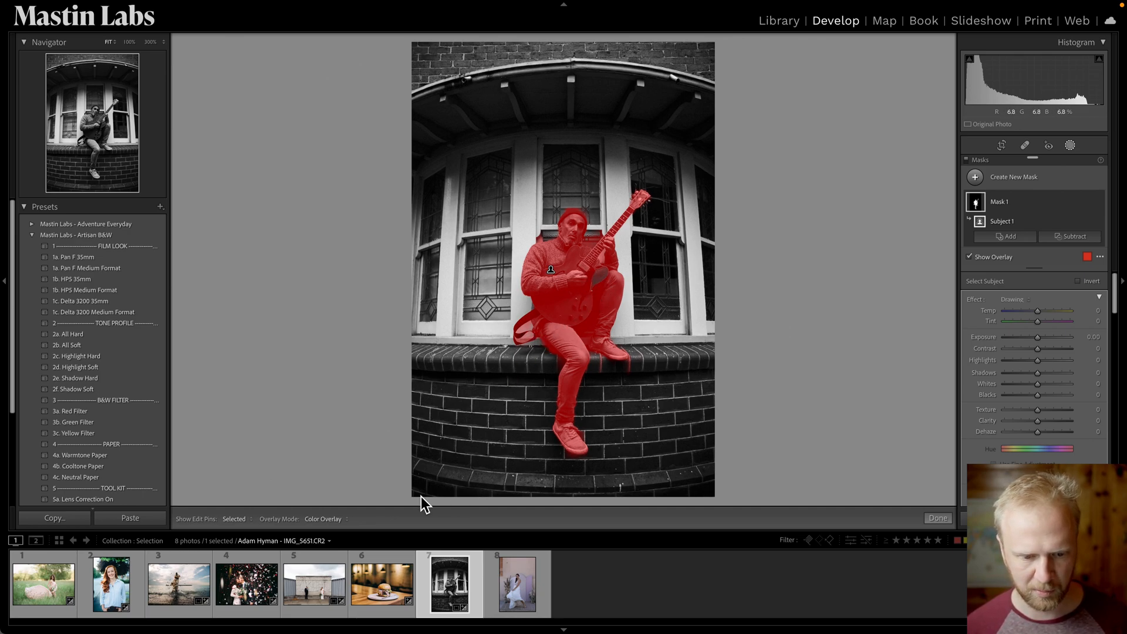
{"action": "left_click", "coordinate": [338, 520]}
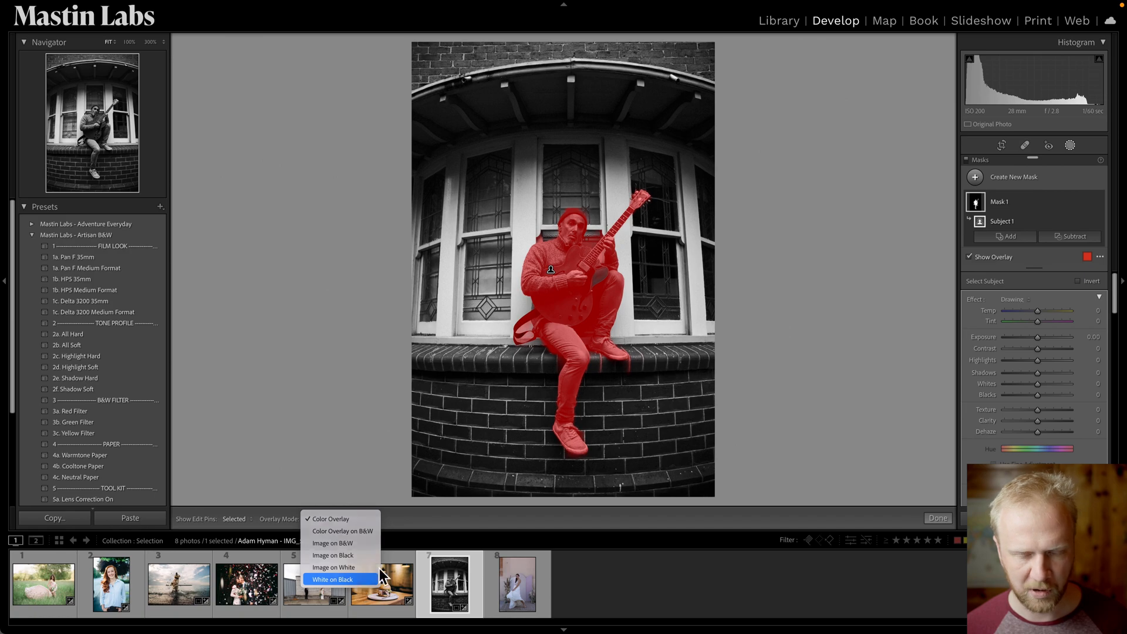
{"action": "left_click", "coordinate": [359, 576]}
Add a brush to the subject mask and refine its edges around the strap, shoulder and guitar neck.
{"action": "key", "text": "super+equal"}
{"action": "key", "text": "super+equal"}
{"action": "key", "text": "super+equal"}
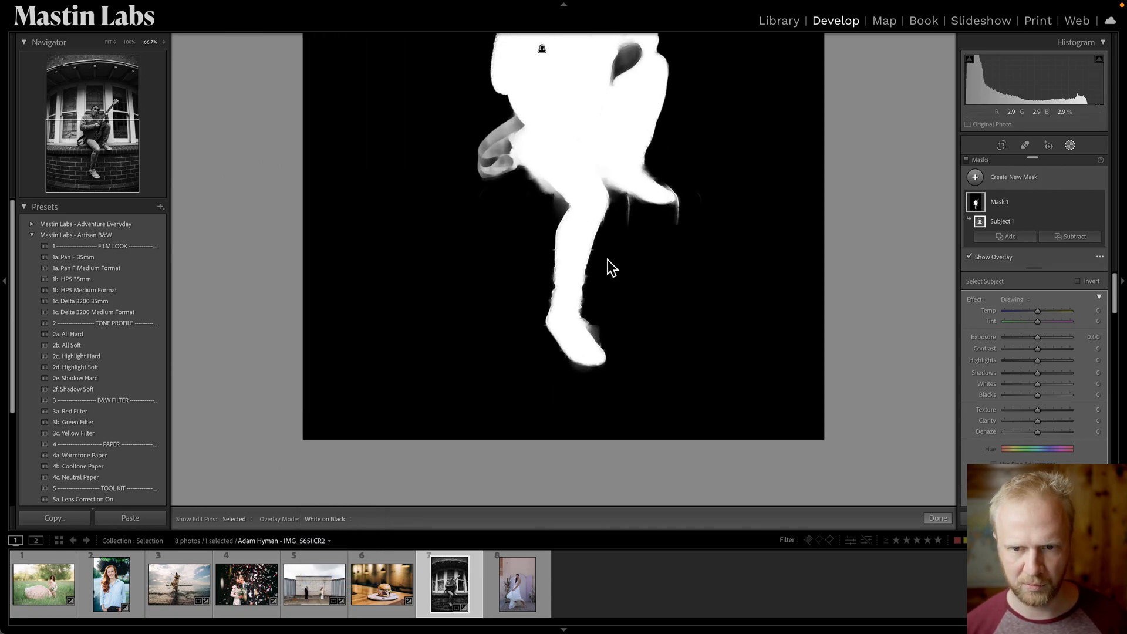
{"action": "left_click_drag", "start_coordinate": [638, 157], "coordinate": [640, 384]}
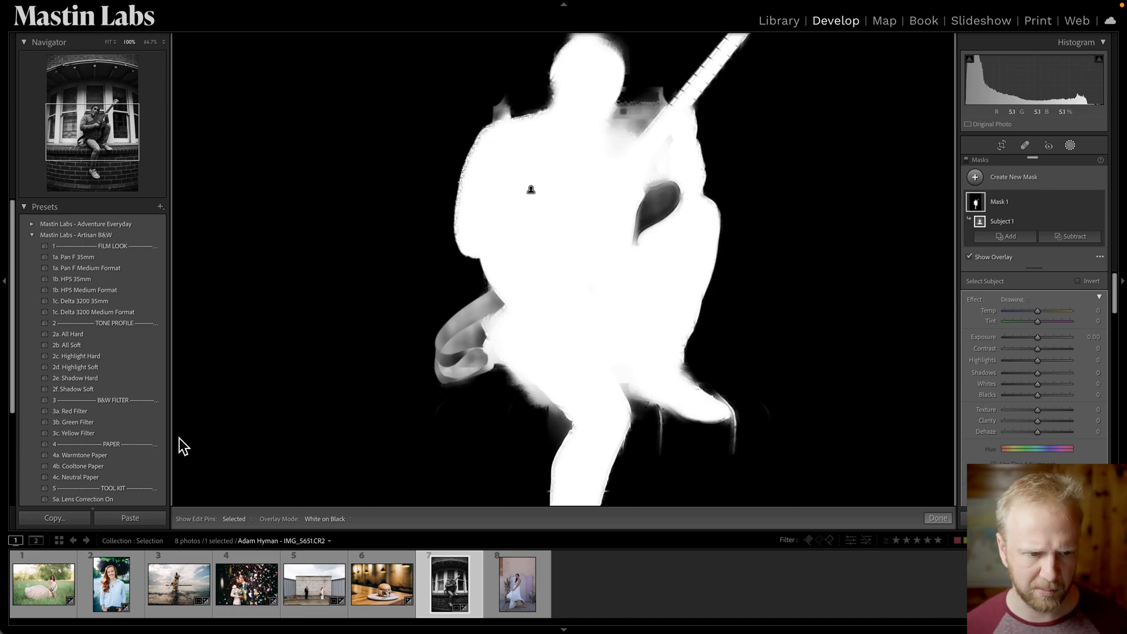
{"action": "right_click", "coordinate": [1031, 222]}
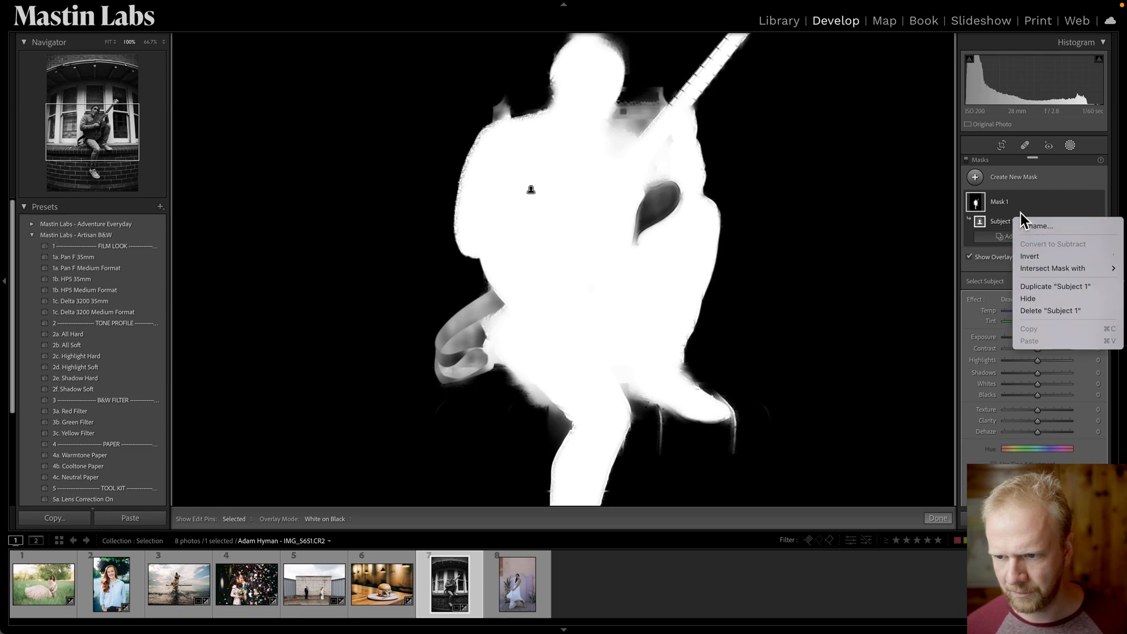
{"action": "key", "text": "Escape"}
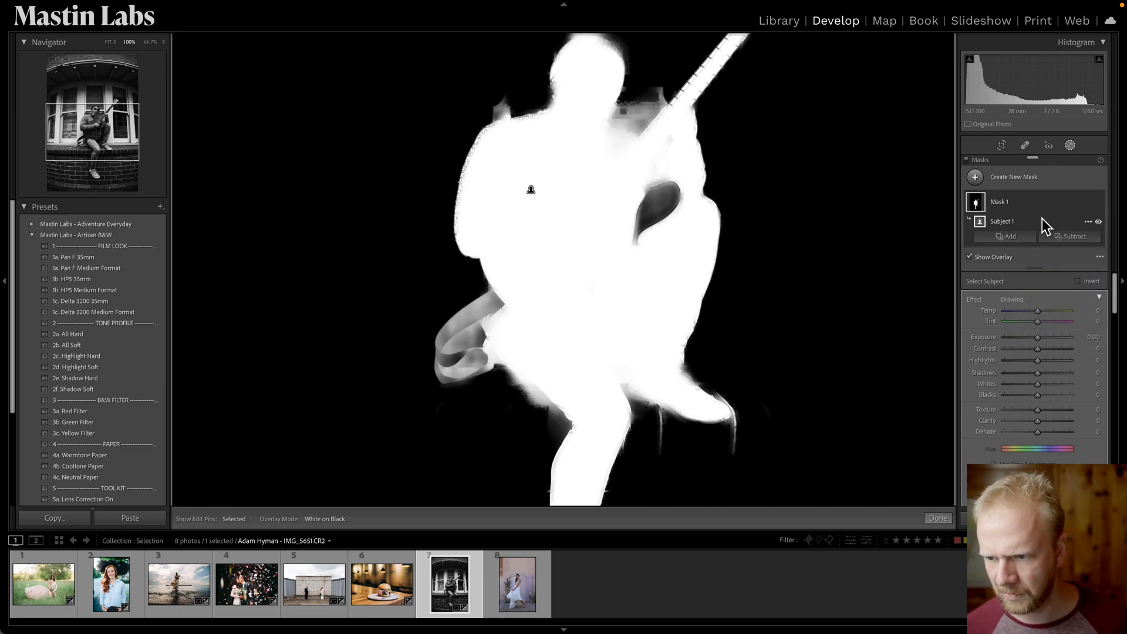
{"action": "left_click", "coordinate": [1069, 237]}
{"action": "left_click", "coordinate": [1048, 301]}
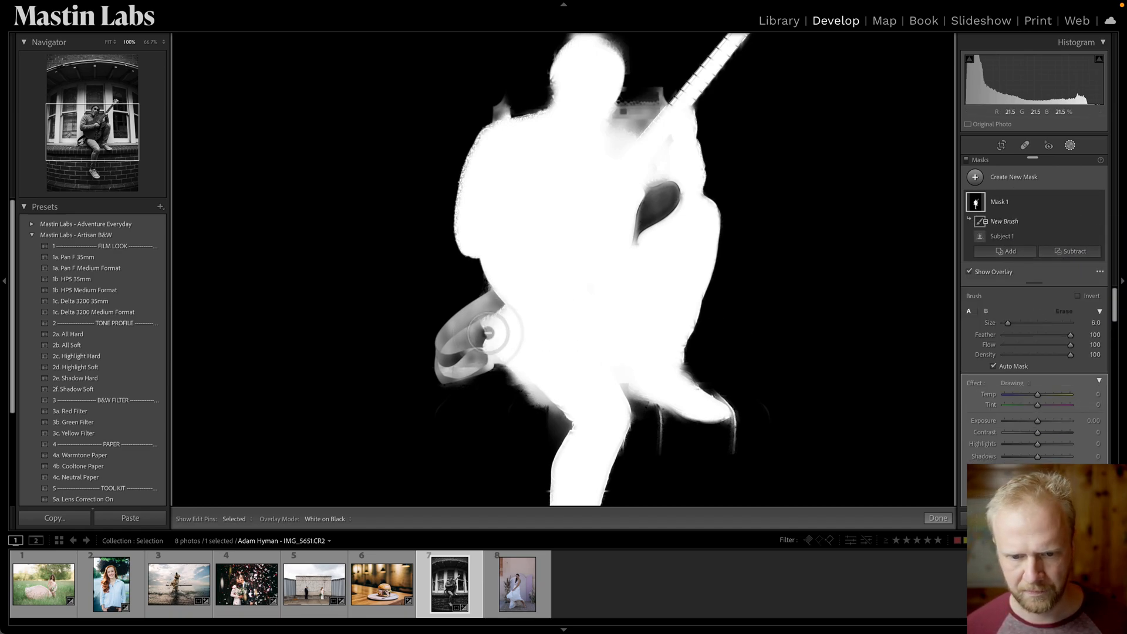
{"action": "mouse_move", "coordinate": [475, 332]}
{"action": "left_mouse_down"}
{"action": "mouse_move", "coordinate": [444, 347]}
{"action": "mouse_move", "coordinate": [480, 336]}
{"action": "mouse_move", "coordinate": [462, 342]}
{"action": "left_mouse_up"}
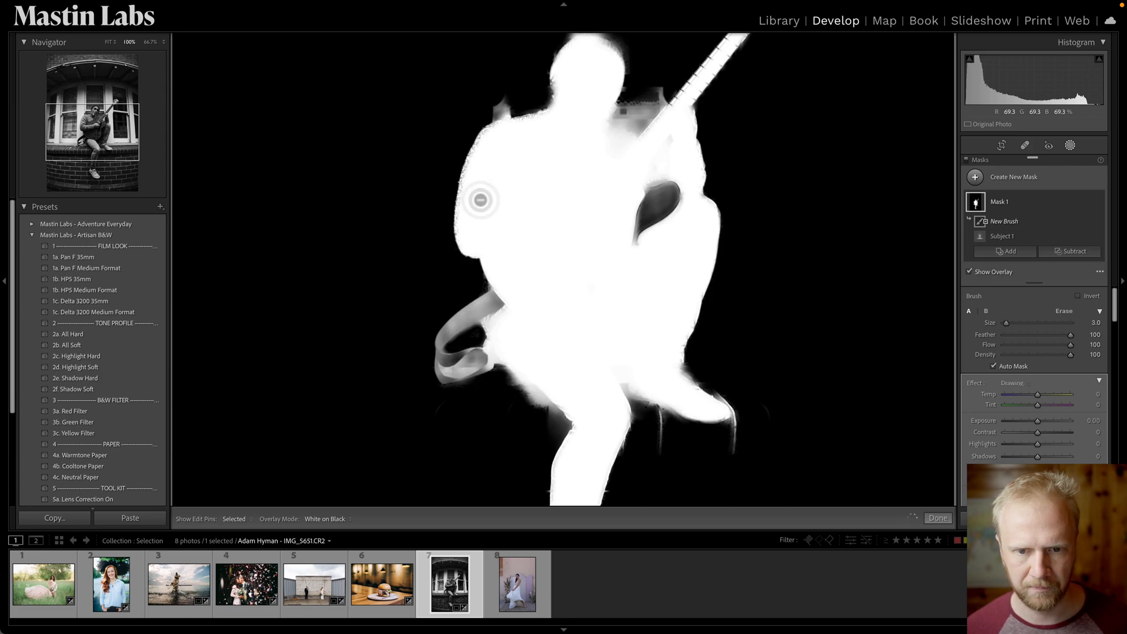
{"action": "mouse_move", "coordinate": [493, 104]}
{"action": "left_mouse_down"}
{"action": "mouse_move", "coordinate": [509, 103]}
{"action": "mouse_move", "coordinate": [503, 113]}
{"action": "left_mouse_up"}
{"action": "mouse_move", "coordinate": [686, 78]}
{"action": "left_mouse_down"}
{"action": "mouse_move", "coordinate": [654, 75]}
{"action": "mouse_move", "coordinate": [650, 102]}
{"action": "mouse_move", "coordinate": [666, 90]}
{"action": "mouse_move", "coordinate": [636, 129]}
{"action": "mouse_move", "coordinate": [618, 122]}
{"action": "mouse_move", "coordinate": [627, 90]}
{"action": "mouse_move", "coordinate": [619, 118]}
{"action": "mouse_move", "coordinate": [639, 99]}
{"action": "mouse_move", "coordinate": [630, 119]}
{"action": "mouse_move", "coordinate": [646, 99]}
{"action": "mouse_move", "coordinate": [633, 125]}
{"action": "left_mouse_up"}
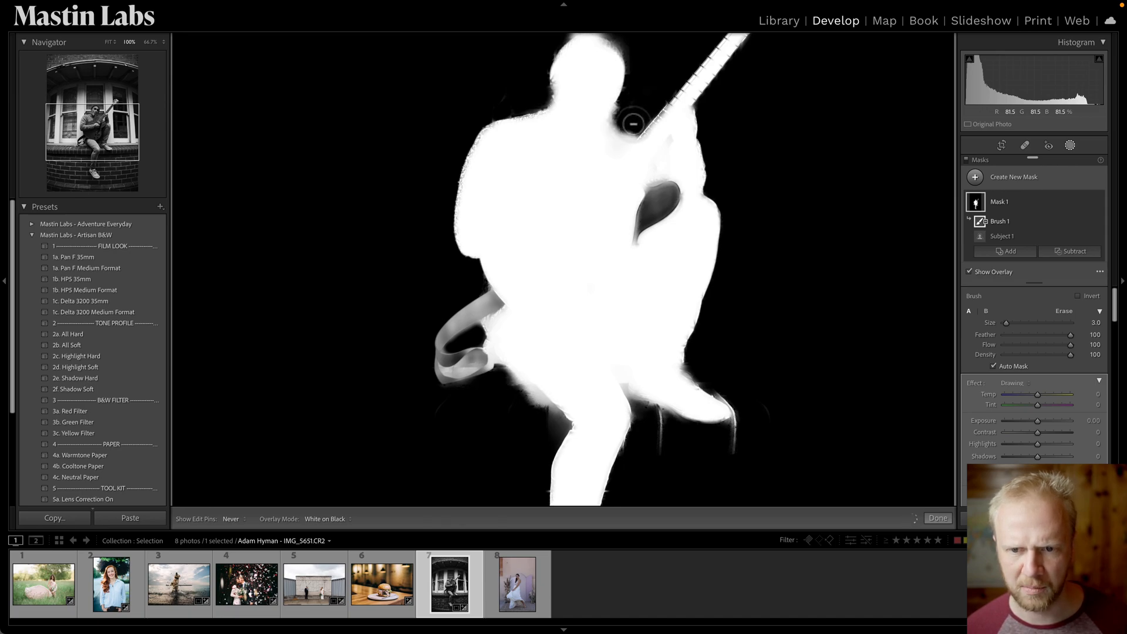
Switch the overlay back to Color Overlay and brush over the guitar strap.
{"action": "left_click", "coordinate": [341, 520]}
{"action": "left_click", "coordinate": [354, 458]}
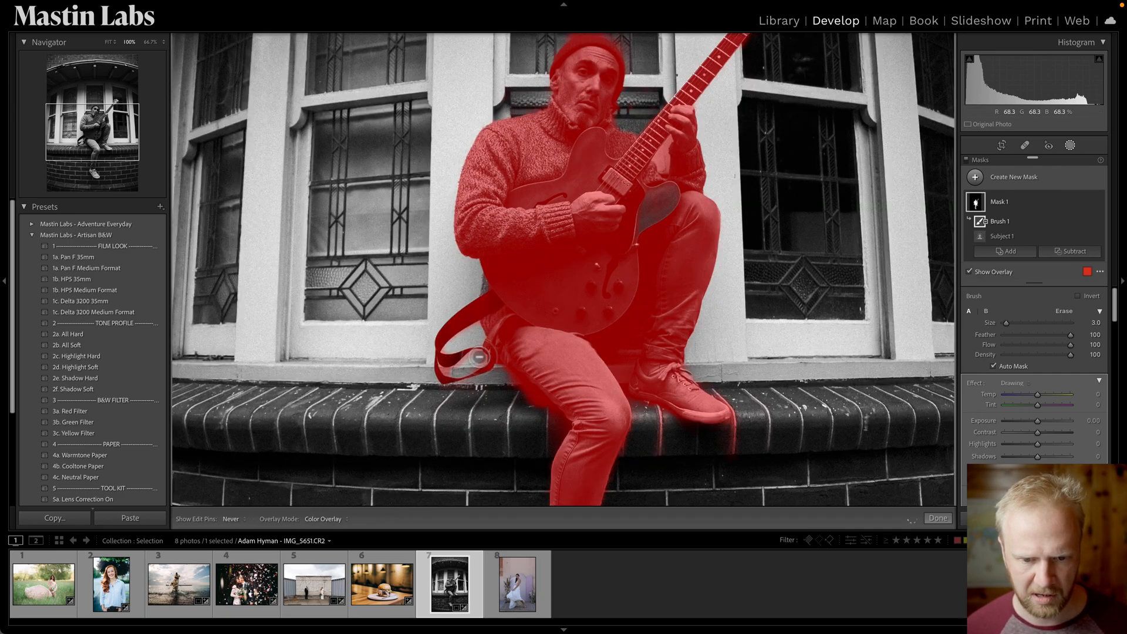
{"action": "mouse_move", "coordinate": [445, 370]}
{"action": "left_mouse_down"}
{"action": "mouse_move", "coordinate": [485, 365]}
{"action": "mouse_move", "coordinate": [481, 353]}
{"action": "left_mouse_up"}
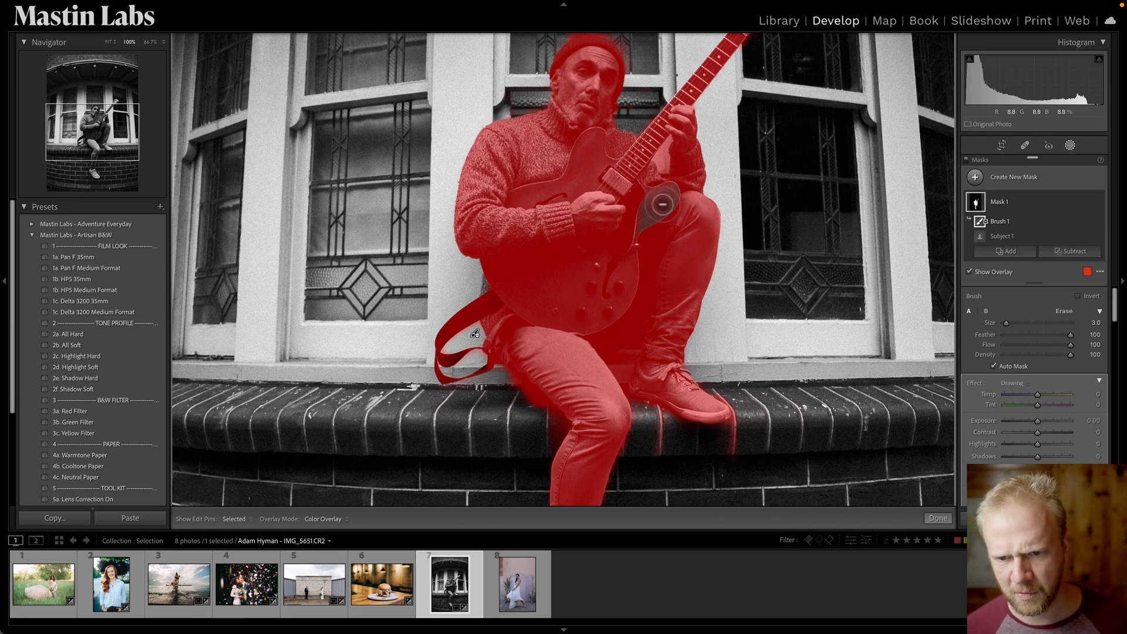
Add a second brush to the subject mask and paint near the guitar body.
{"action": "left_click", "coordinate": [1014, 257]}
{"action": "left_click", "coordinate": [970, 313]}
{"action": "mouse_move", "coordinate": [659, 205]}
{"action": "left_mouse_down"}
{"action": "mouse_move", "coordinate": [639, 233]}
{"action": "mouse_move", "coordinate": [645, 194]}
{"action": "mouse_move", "coordinate": [667, 189]}
{"action": "mouse_move", "coordinate": [658, 216]}
{"action": "mouse_move", "coordinate": [676, 192]}
{"action": "mouse_move", "coordinate": [671, 213]}
{"action": "mouse_move", "coordinate": [632, 233]}
{"action": "mouse_move", "coordinate": [661, 213]}
{"action": "mouse_move", "coordinate": [641, 200]}
{"action": "left_mouse_up"}
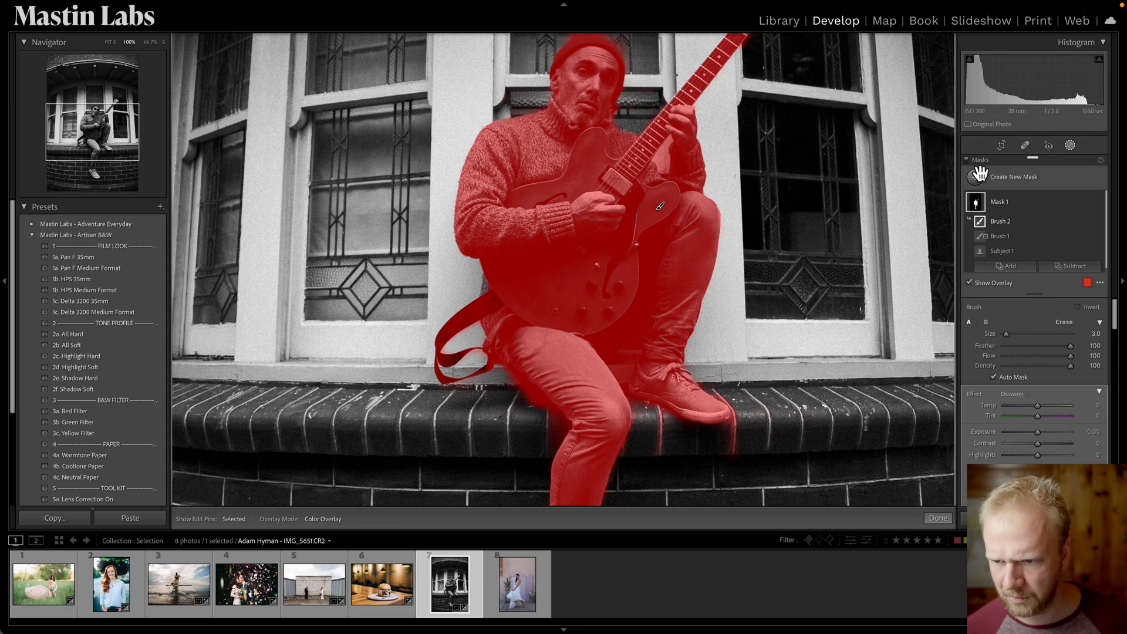
Select the first brush and paint along the subject's sleeve and foot edges.
{"action": "left_click", "coordinate": [1005, 241]}
{"action": "mouse_move", "coordinate": [658, 149]}
{"action": "left_mouse_down"}
{"action": "mouse_move", "coordinate": [658, 176]}
{"action": "mouse_move", "coordinate": [654, 161]}
{"action": "mouse_move", "coordinate": [671, 141]}
{"action": "mouse_move", "coordinate": [666, 167]}
{"action": "mouse_move", "coordinate": [669, 149]}
{"action": "left_mouse_up"}
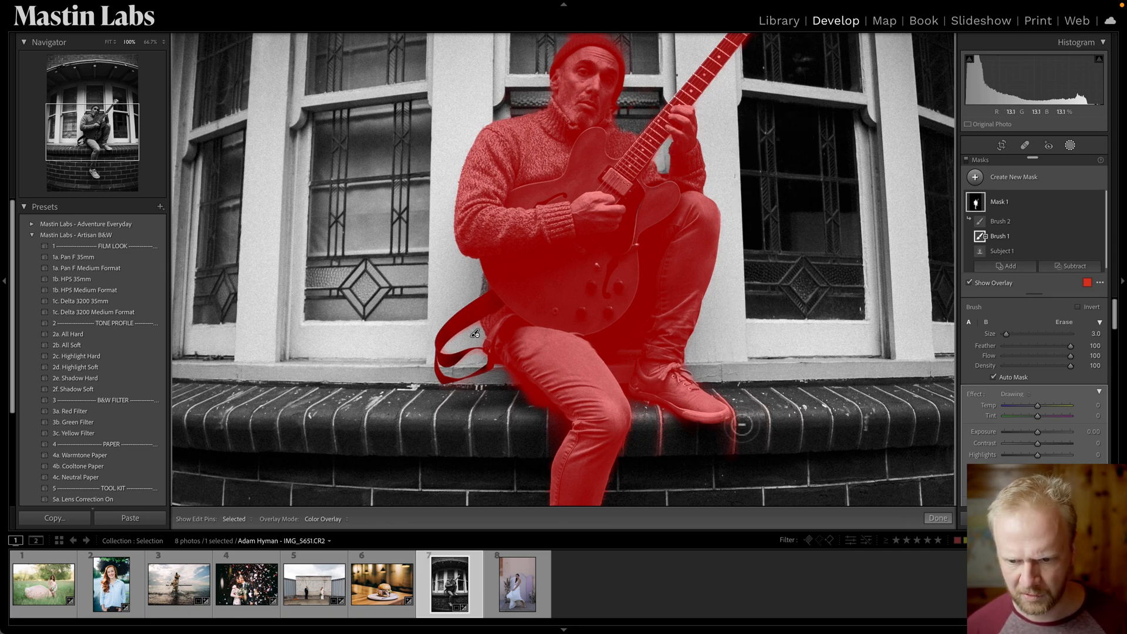
{"action": "mouse_move", "coordinate": [731, 416]}
{"action": "left_mouse_down"}
{"action": "mouse_move", "coordinate": [735, 459]}
{"action": "mouse_move", "coordinate": [742, 414]}
{"action": "mouse_move", "coordinate": [719, 385]}
{"action": "left_mouse_up"}
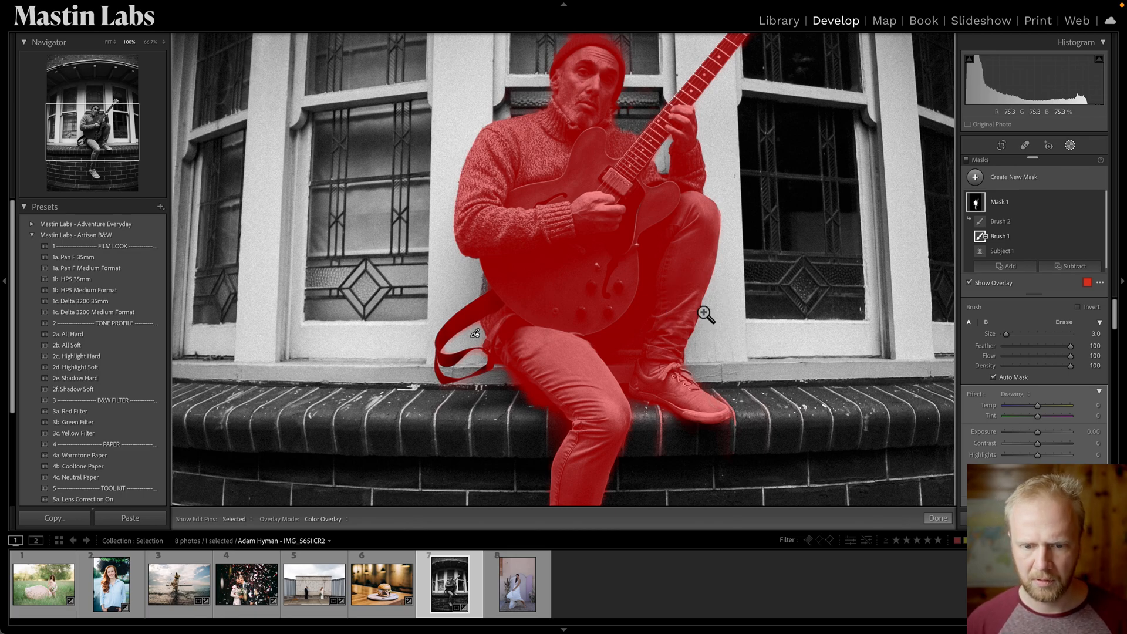
Set the subject mask's exposure to 0.08.
{"action": "key", "text": "z"}
{"action": "left_click_drag", "start_coordinate": [1037, 435], "coordinate": [1041, 437]}
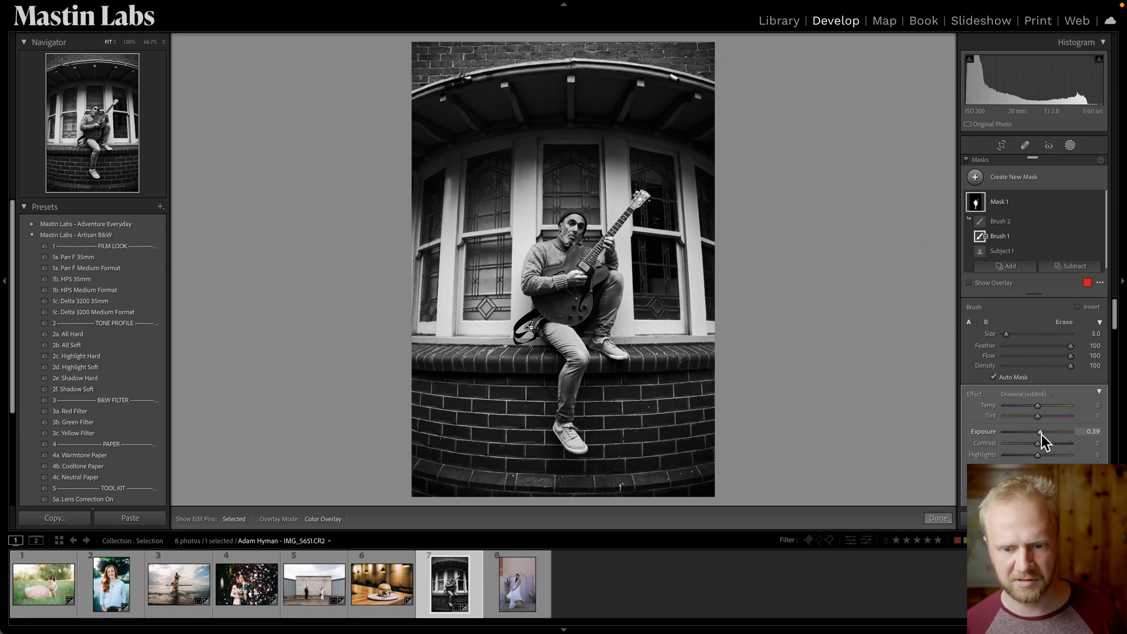
{"action": "double_click", "coordinate": [1041, 435]}
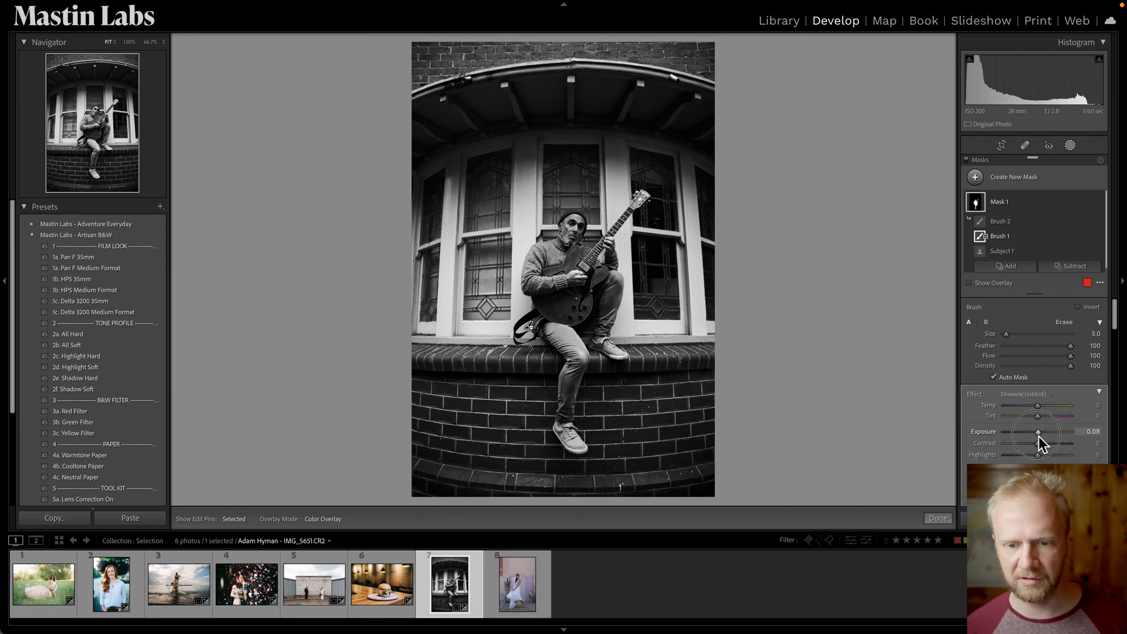
Set the subject mask's exposure to 0.36, exit masking and toggle the before/after view of the guitarist photo.
{"action": "left_click_drag", "start_coordinate": [1038, 435], "coordinate": [1040, 436]}
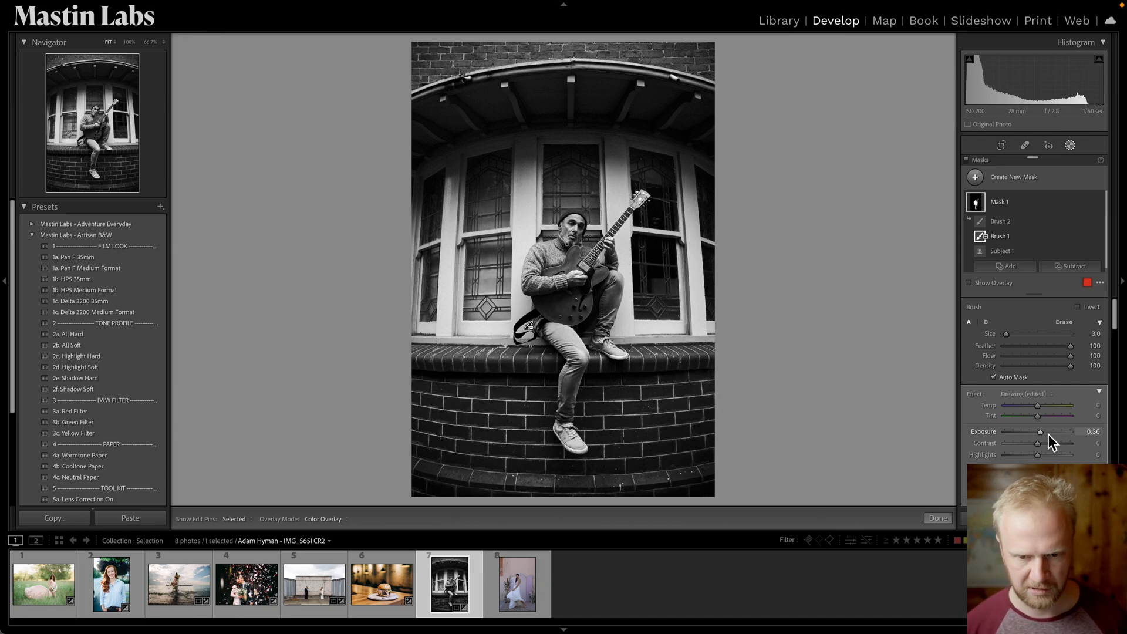
{"action": "key", "text": "Escape"}
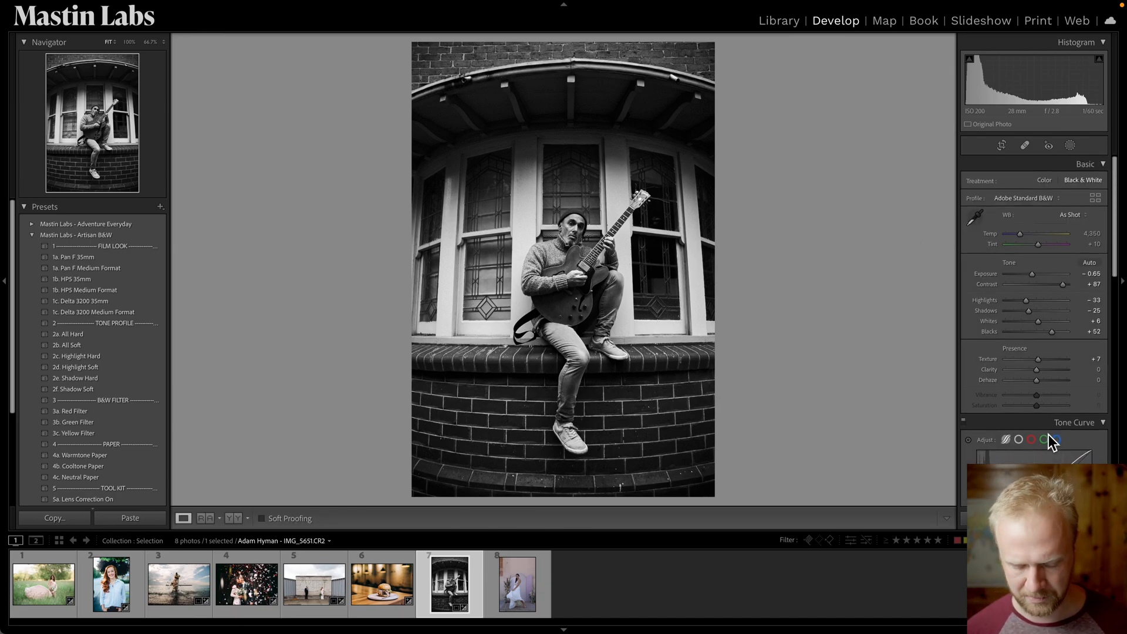
{"action": "key", "text": "backslash"}
{"action": "key", "text": "backslash"}
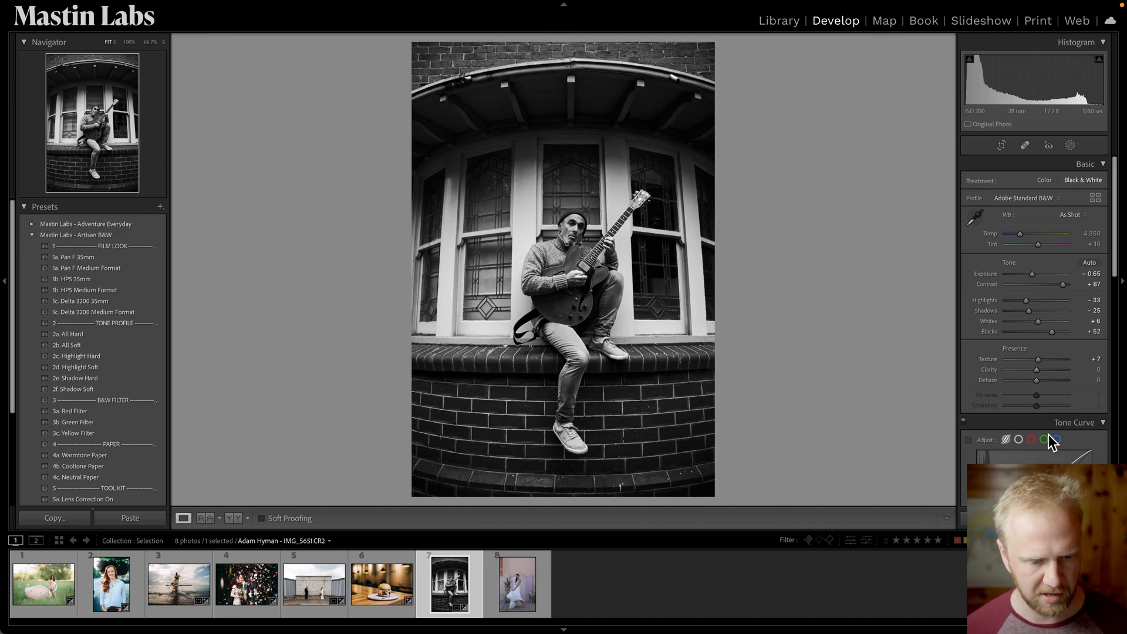
Open the bride photo and apply the Lifestyle Everyday 1b. Superia 400 preset.
{"action": "left_click", "coordinate": [540, 587]}
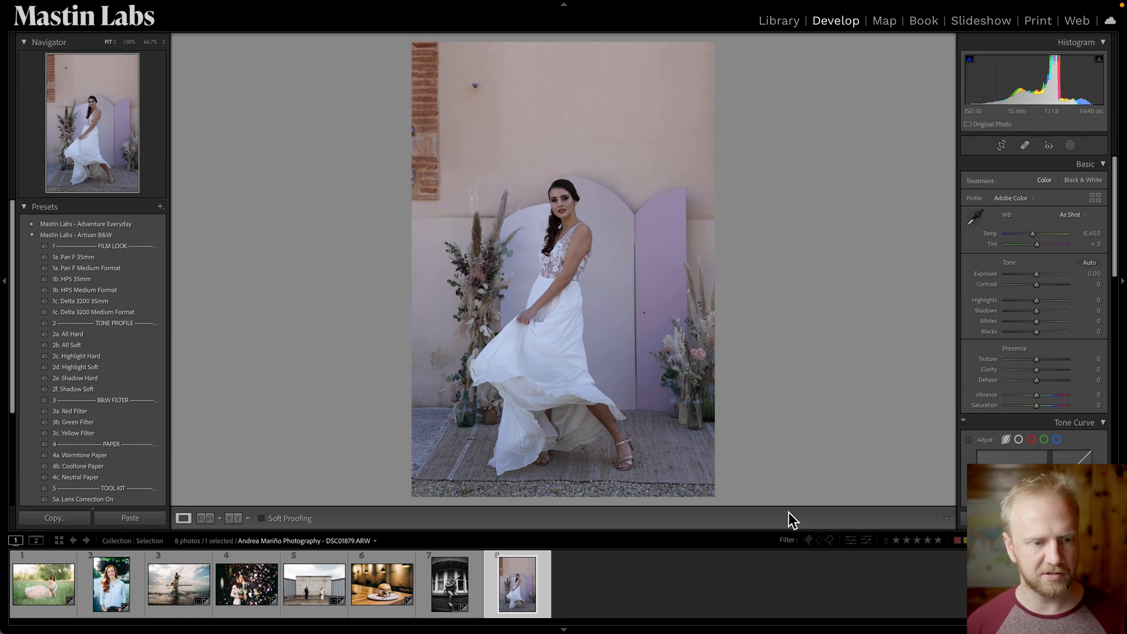
{"action": "left_click", "coordinate": [33, 236]}
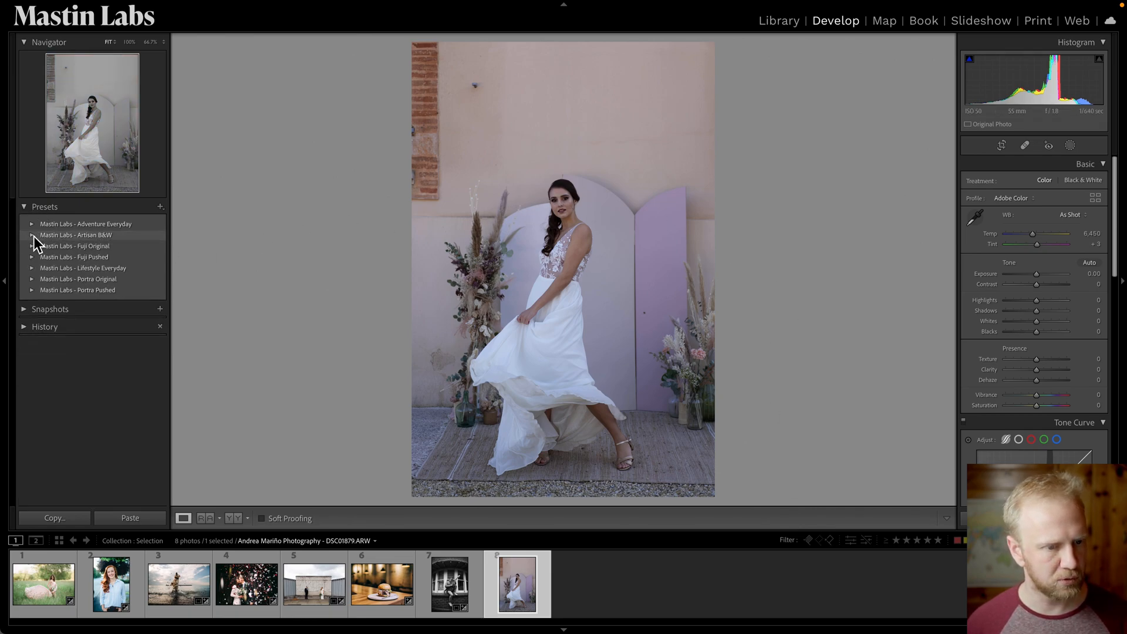
{"action": "left_click", "coordinate": [33, 268]}
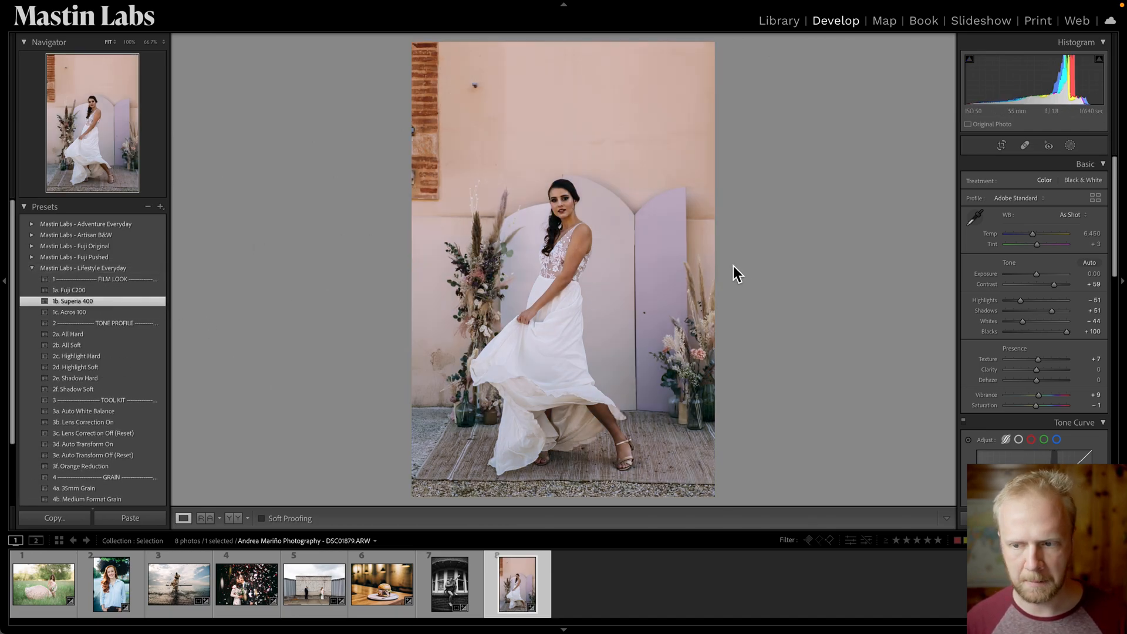
Set the bride photo's exposure to +0.40 and warm the white balance temperature to 6,638.
{"action": "left_click_drag", "start_coordinate": [1036, 276], "coordinate": [1039, 276]}
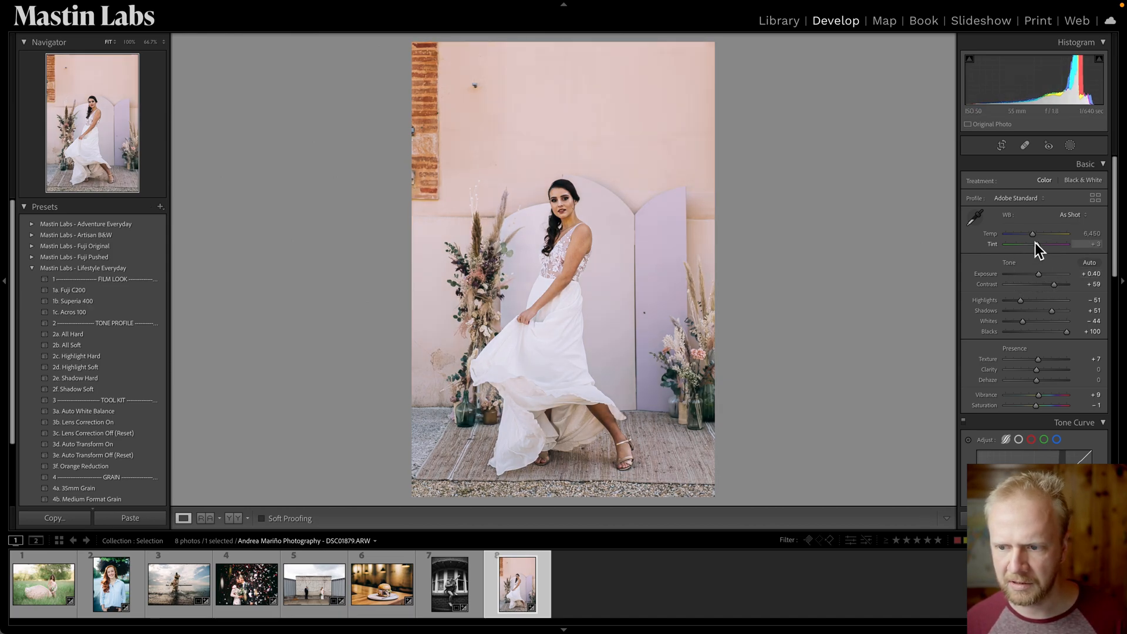
{"action": "left_click_drag", "start_coordinate": [1034, 235], "coordinate": [1034, 238]}
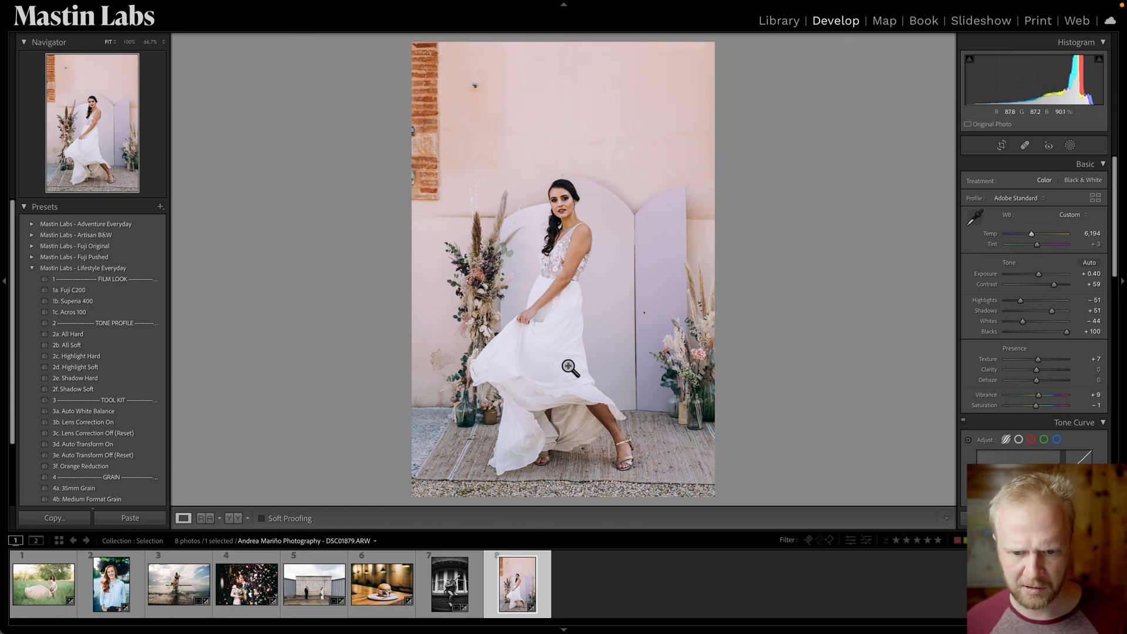
{"action": "left_click_drag", "start_coordinate": [1036, 236], "coordinate": [1039, 237]}
Create a Select Subject mask on the bride, trying a warmer mask temperature and resetting it.
{"action": "left_click", "coordinate": [1072, 147]}
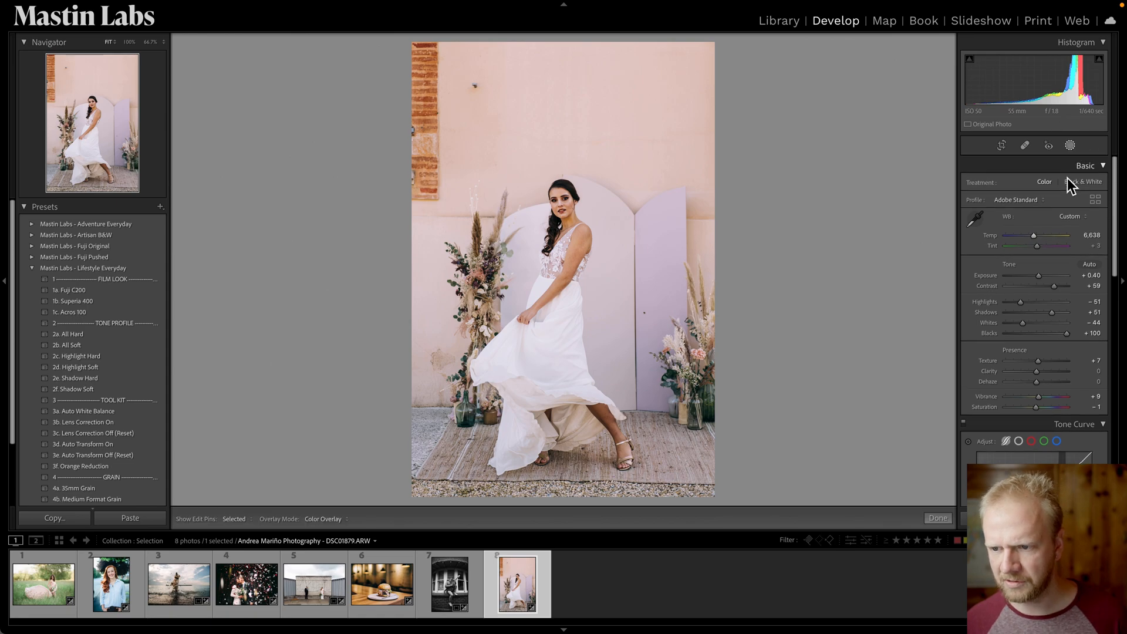
{"action": "left_click", "coordinate": [1013, 181]}
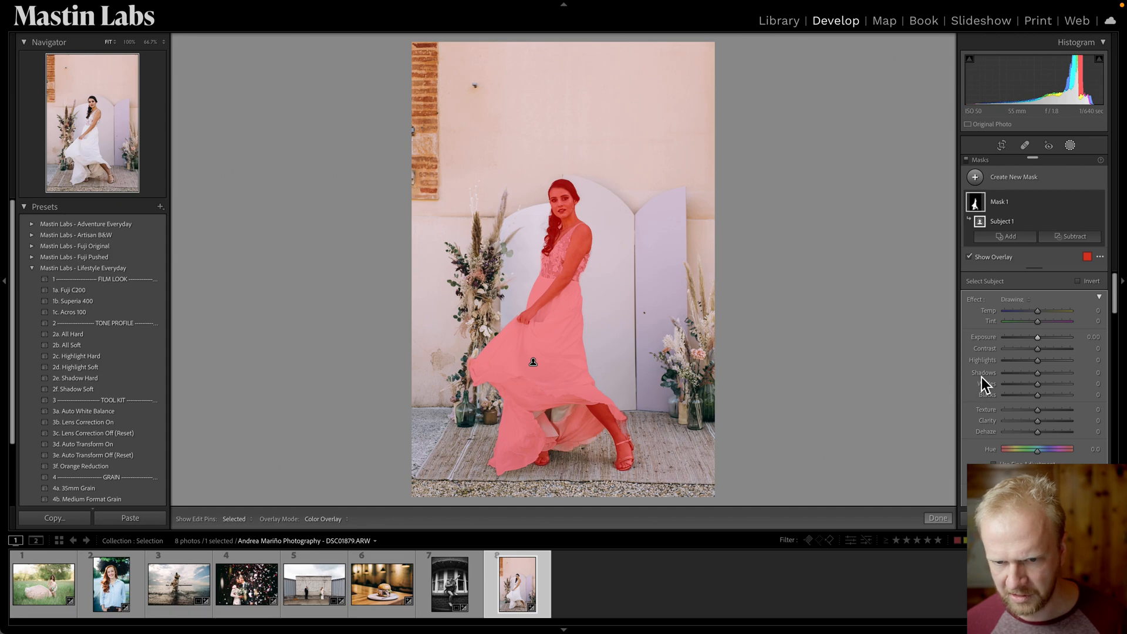
{"action": "mouse_move", "coordinate": [1040, 312]}
{"action": "left_mouse_down"}
{"action": "mouse_move", "coordinate": [1117, 314]}
{"action": "mouse_move", "coordinate": [953, 294]}
{"action": "mouse_move", "coordinate": [1007, 285]}
{"action": "mouse_move", "coordinate": [1067, 307]}
{"action": "mouse_move", "coordinate": [1044, 311]}
{"action": "left_mouse_up"}
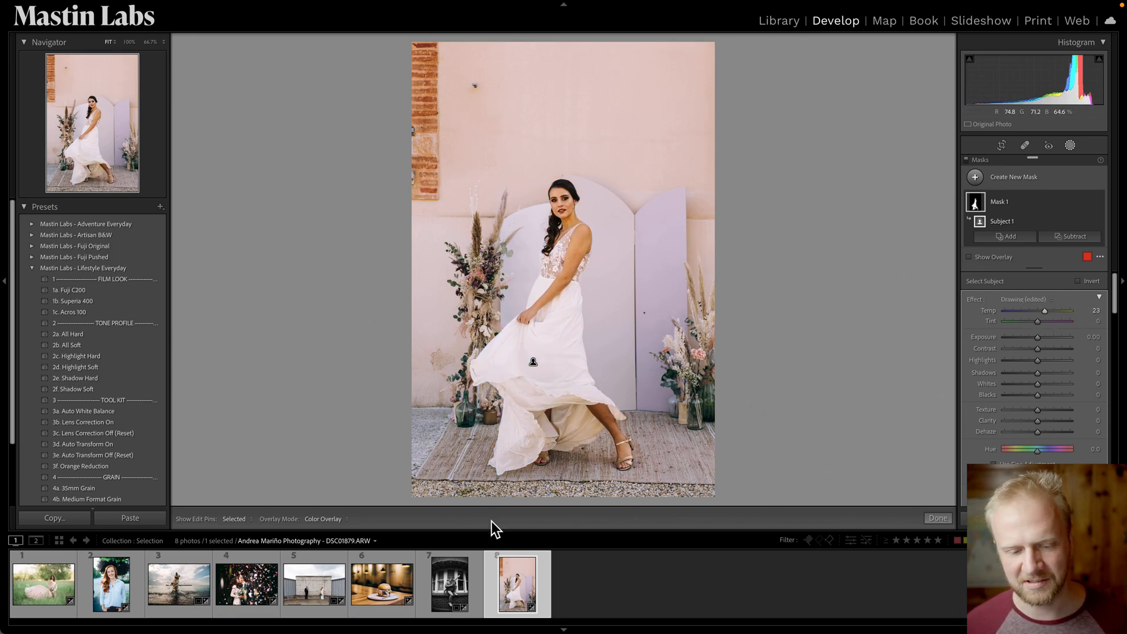
{"action": "double_click", "coordinate": [1044, 311]}
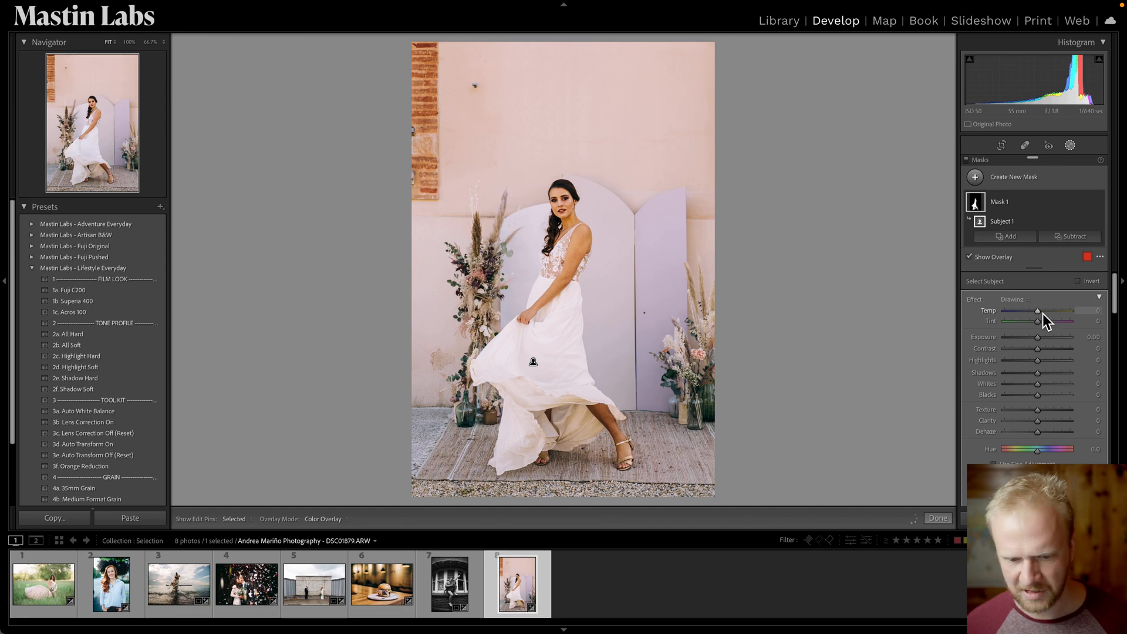
Show the mask overlay as White on Black and zoom into the dress hem.
{"action": "key", "text": "o"}
{"action": "left_click", "coordinate": [323, 520]}
{"action": "left_click", "coordinate": [332, 580]}
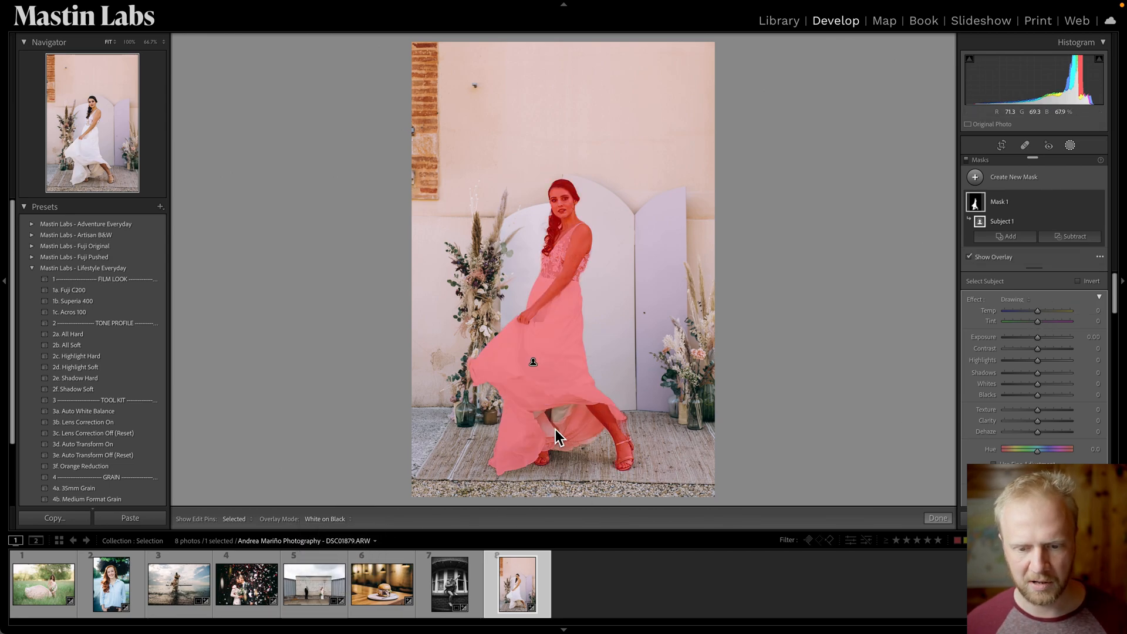
{"action": "key", "text": "z"}
{"action": "left_click_drag", "start_coordinate": [611, 399], "coordinate": [575, 53]}
{"action": "left_click_drag", "start_coordinate": [735, 212], "coordinate": [682, 172]}
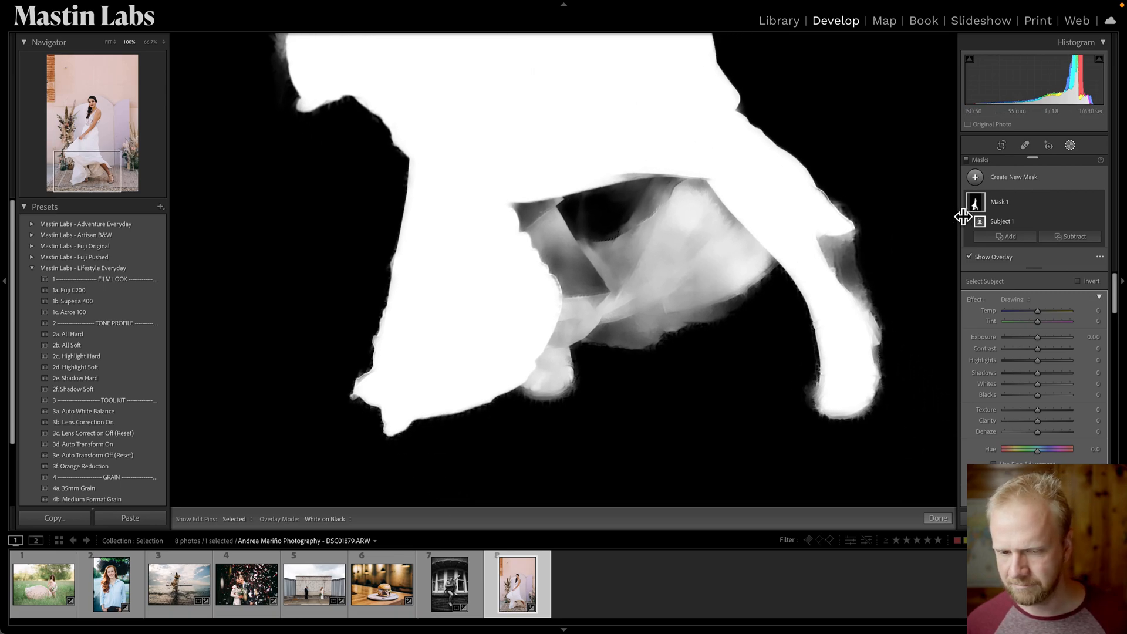
Add a larger brush to the subject mask and paint the gap between the dress folds.
{"action": "left_click", "coordinate": [1008, 238]}
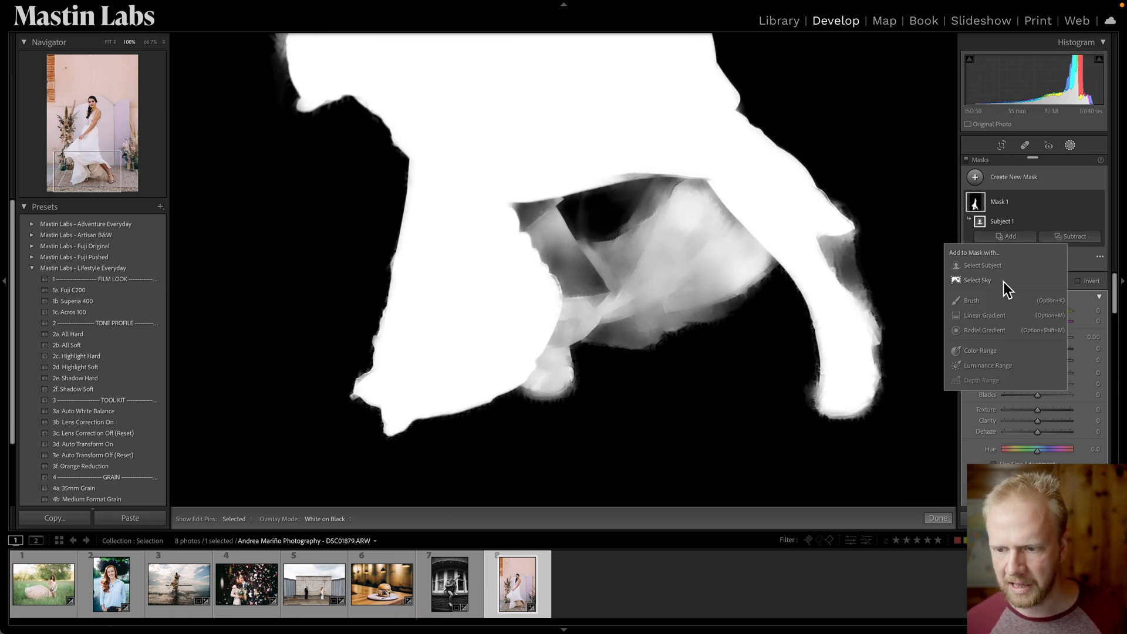
{"action": "left_click", "coordinate": [999, 303]}
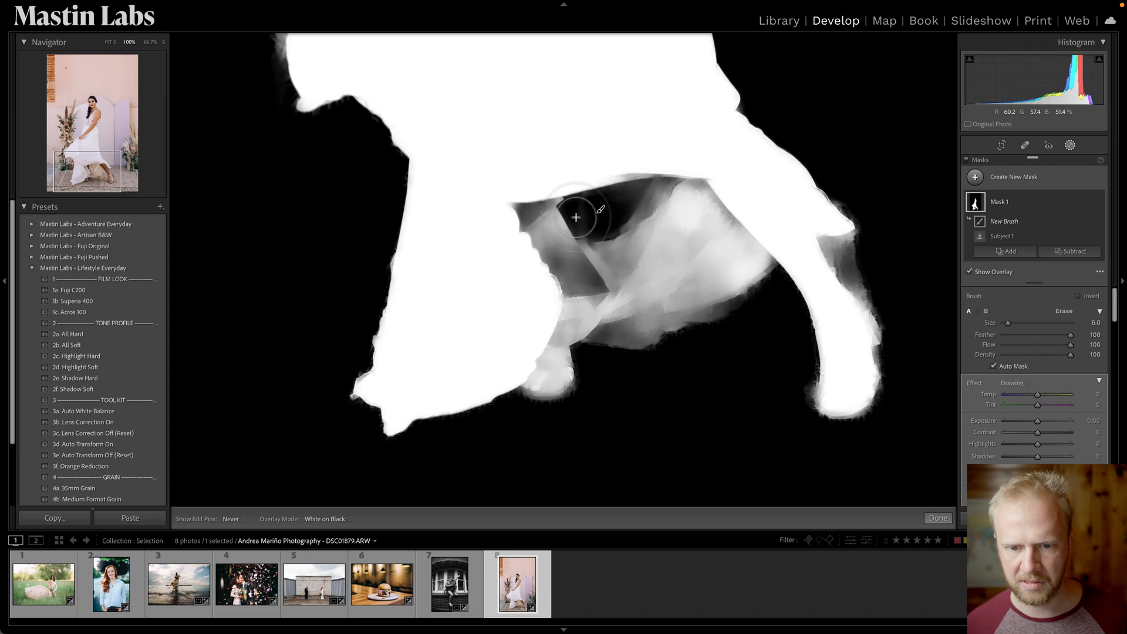
{"action": "key", "text": "bracketright"}
{"action": "key", "text": "bracketright"}
{"action": "key", "text": "bracketright"}
{"action": "key", "text": "bracketright"}
{"action": "mouse_move", "coordinate": [541, 214]}
{"action": "left_mouse_down"}
{"action": "mouse_move", "coordinate": [551, 251]}
{"action": "mouse_move", "coordinate": [593, 262]}
{"action": "mouse_move", "coordinate": [608, 211]}
{"action": "mouse_move", "coordinate": [551, 204]}
{"action": "mouse_move", "coordinate": [560, 218]}
{"action": "mouse_move", "coordinate": [570, 193]}
{"action": "mouse_move", "coordinate": [555, 230]}
{"action": "mouse_move", "coordinate": [665, 167]}
{"action": "mouse_move", "coordinate": [630, 231]}
{"action": "mouse_move", "coordinate": [675, 189]}
{"action": "mouse_move", "coordinate": [546, 221]}
{"action": "mouse_move", "coordinate": [682, 180]}
{"action": "mouse_move", "coordinate": [726, 215]}
{"action": "mouse_move", "coordinate": [570, 265]}
{"action": "mouse_move", "coordinate": [608, 267]}
{"action": "mouse_move", "coordinate": [597, 292]}
{"action": "mouse_move", "coordinate": [628, 263]}
{"action": "mouse_move", "coordinate": [575, 259]}
{"action": "mouse_move", "coordinate": [607, 226]}
{"action": "mouse_move", "coordinate": [569, 237]}
{"action": "mouse_move", "coordinate": [572, 221]}
{"action": "mouse_move", "coordinate": [634, 246]}
{"action": "left_mouse_up"}
{"action": "scroll", "coordinate": [727, 341], "scroll_direction": "down", "scroll_amount": 6}
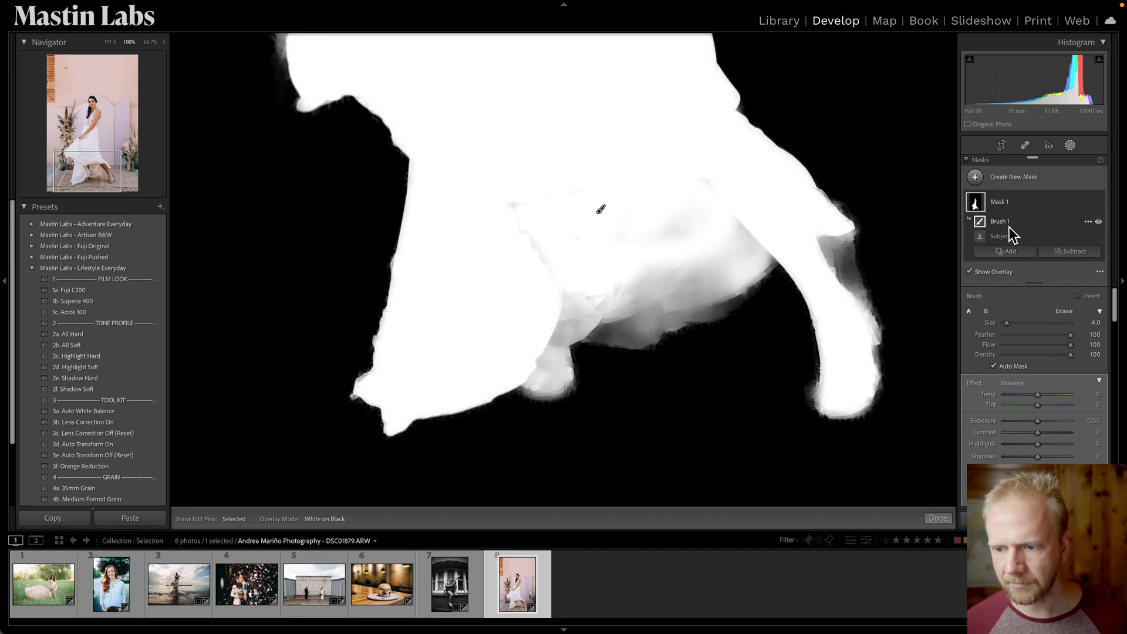
Switch the overlay back to Color Overlay and zoom out to the whole photo.
{"action": "left_click", "coordinate": [344, 519]}
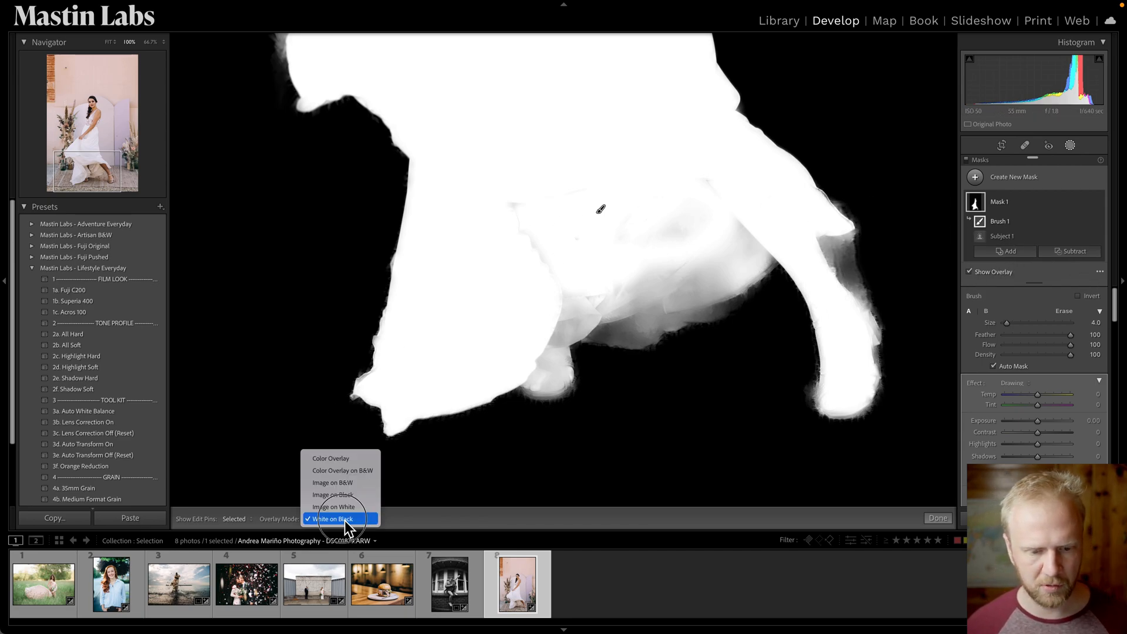
{"action": "left_click", "coordinate": [352, 456]}
{"action": "key", "text": "z"}
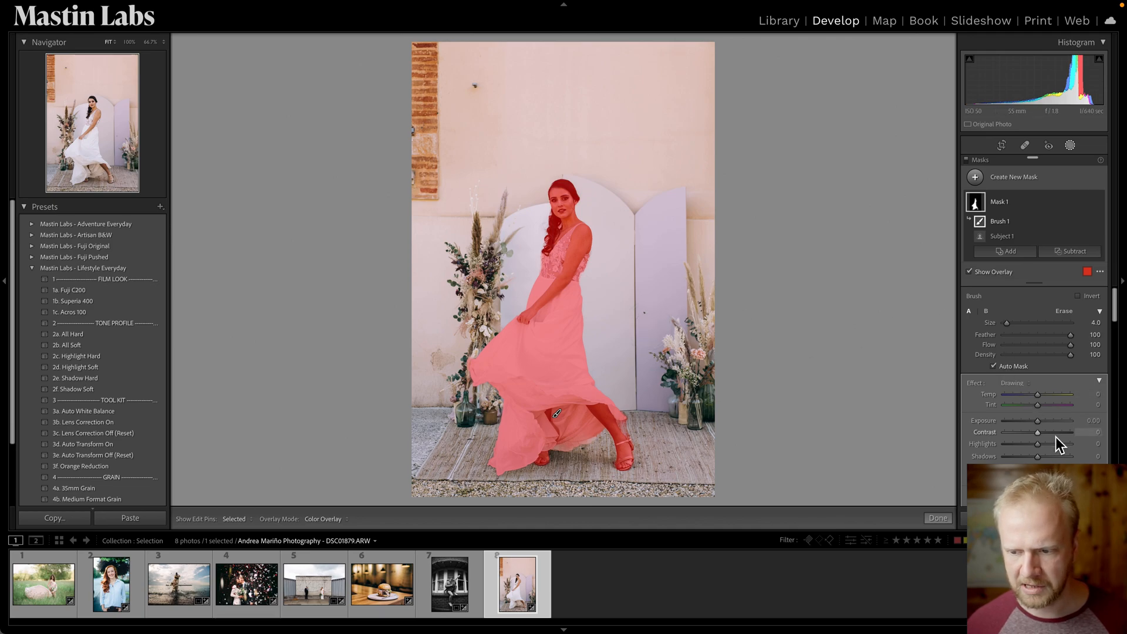
Set the bride mask's exposure to 0.30 and the overall exposure to +0.30.
{"action": "key", "text": "o"}
{"action": "left_click", "coordinate": [1042, 424]}
{"action": "left_click_drag", "start_coordinate": [1041, 424], "coordinate": [1042, 425]}
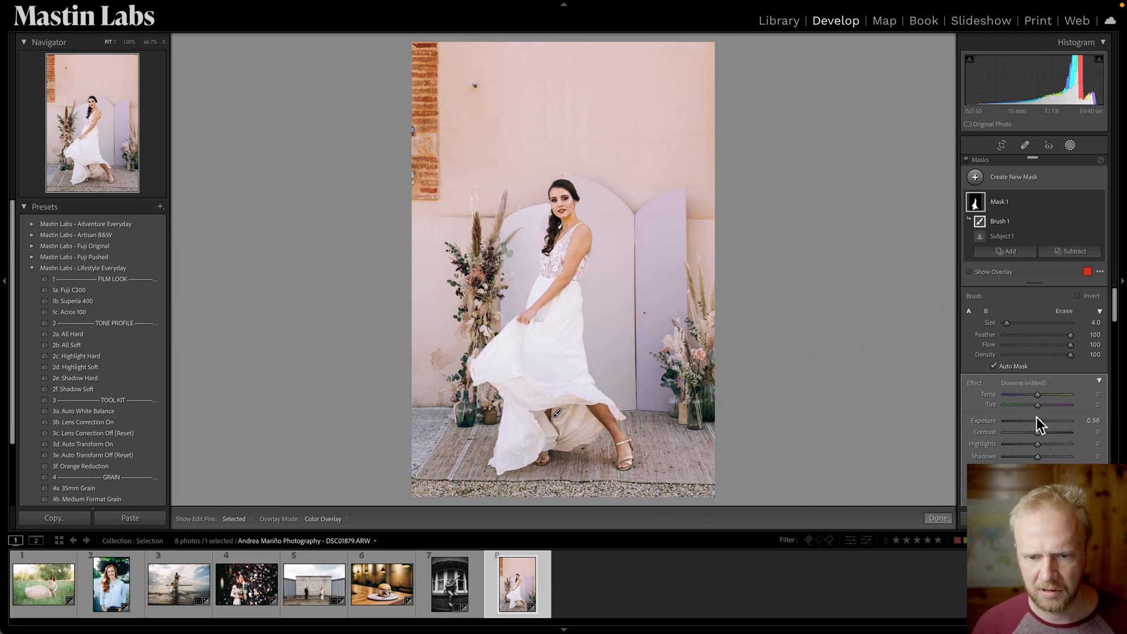
{"action": "left_click", "coordinate": [1093, 427]}
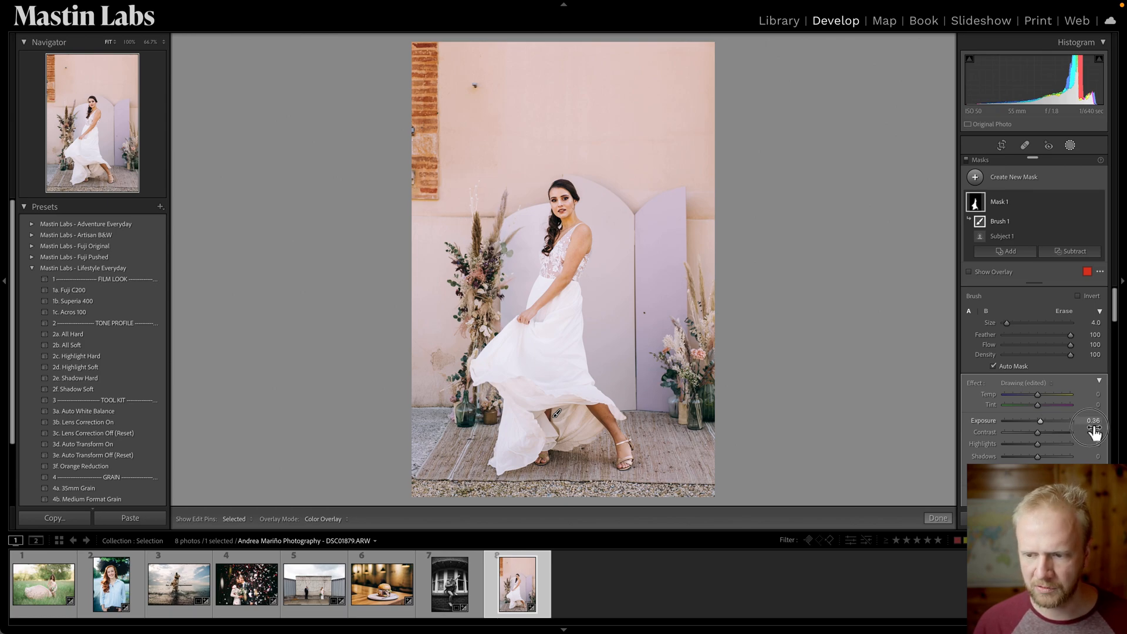
{"action": "left_click_drag", "start_coordinate": [1086, 424], "coordinate": [1093, 424]}
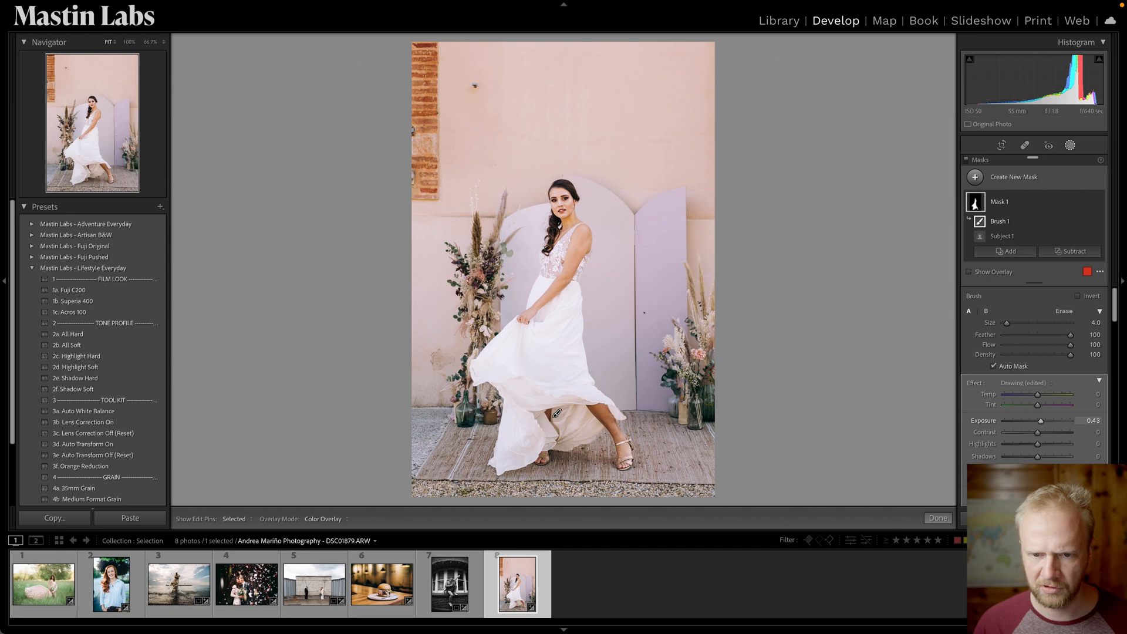
{"action": "left_click_drag", "start_coordinate": [1093, 424], "coordinate": [1092, 423]}
{"action": "key", "text": "equal"}
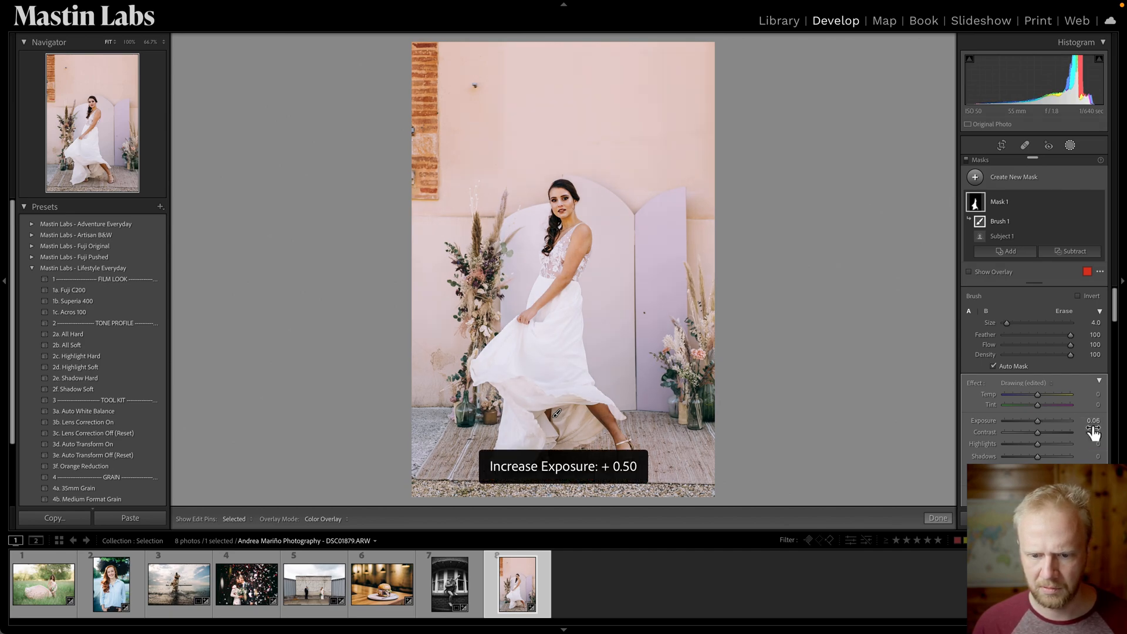
{"action": "key", "text": "minus"}
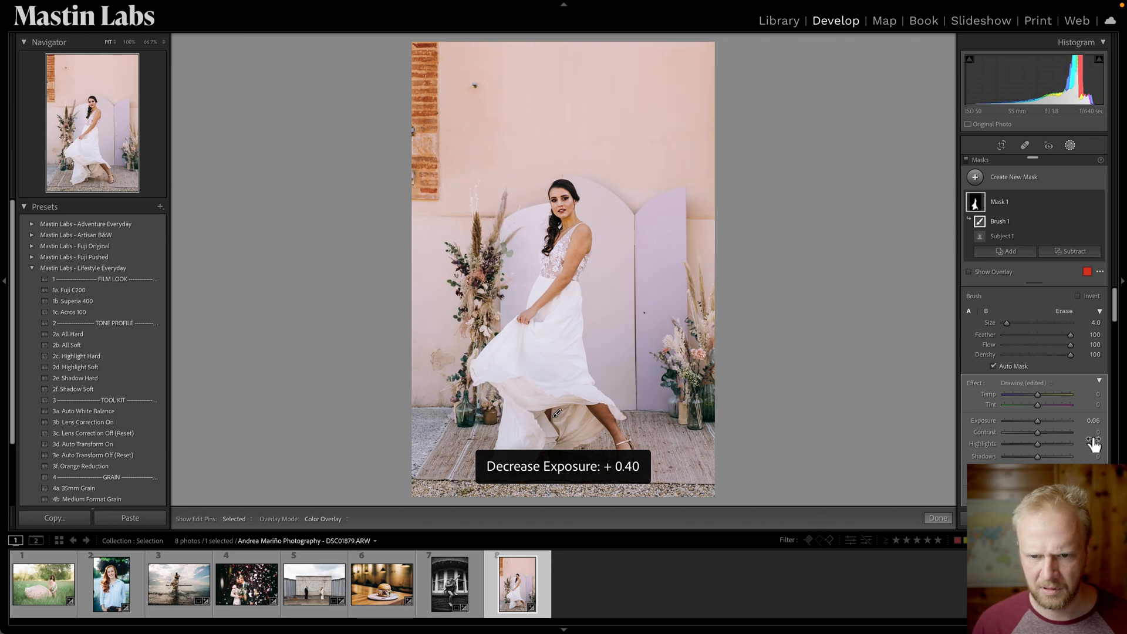
{"action": "key", "text": "minus"}
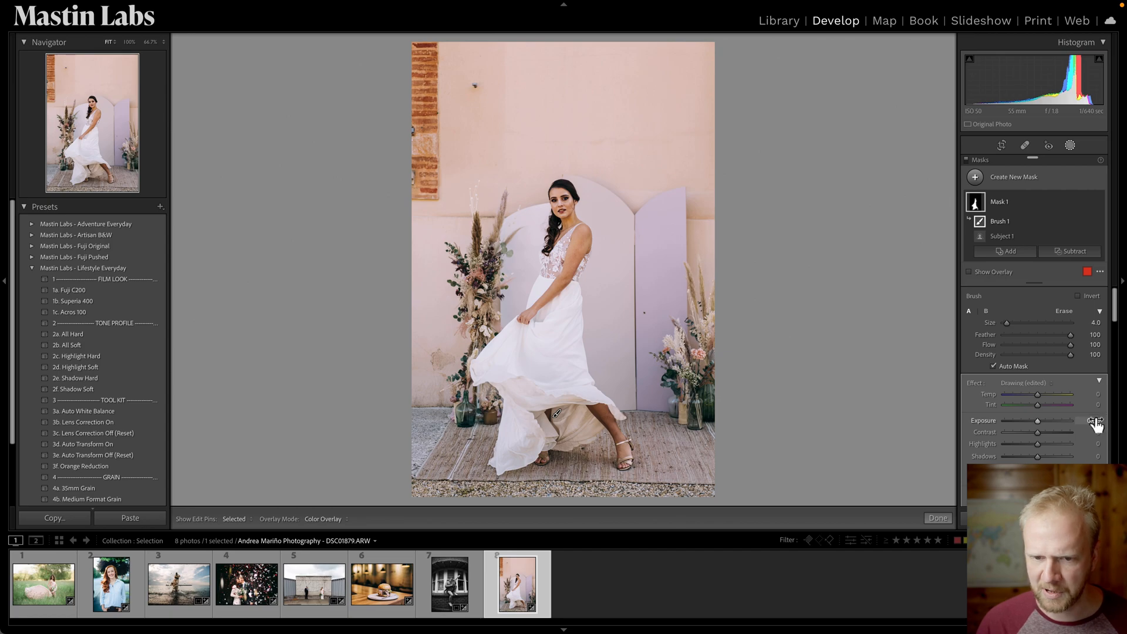
{"action": "left_click_drag", "start_coordinate": [1096, 421], "coordinate": [1108, 421]}
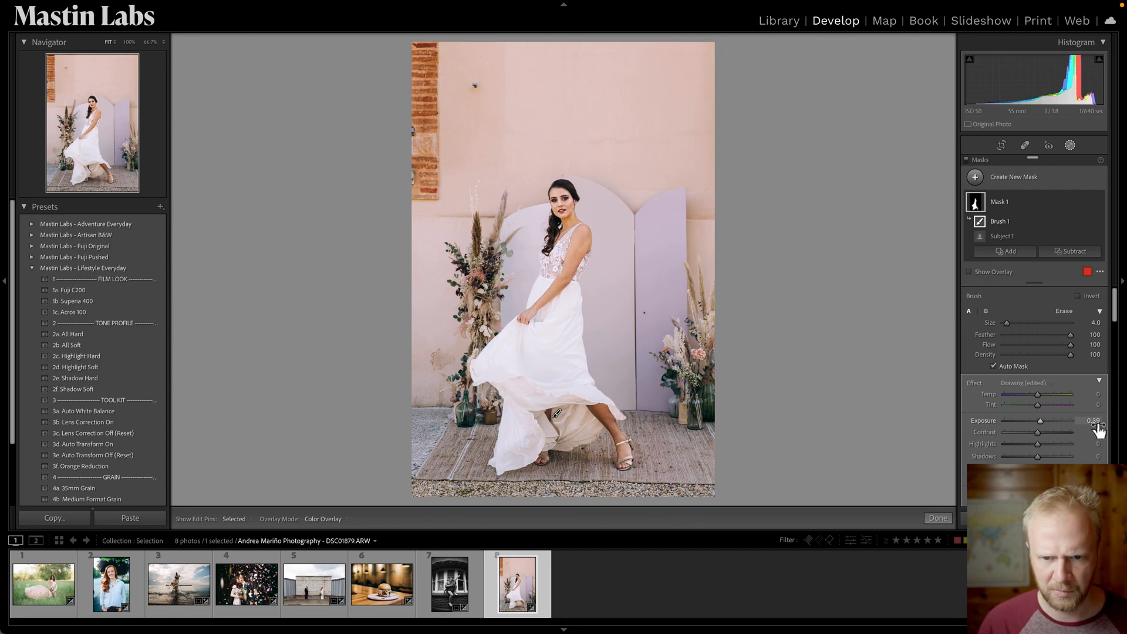
{"action": "left_click_drag", "start_coordinate": [1096, 423], "coordinate": [1092, 422]}
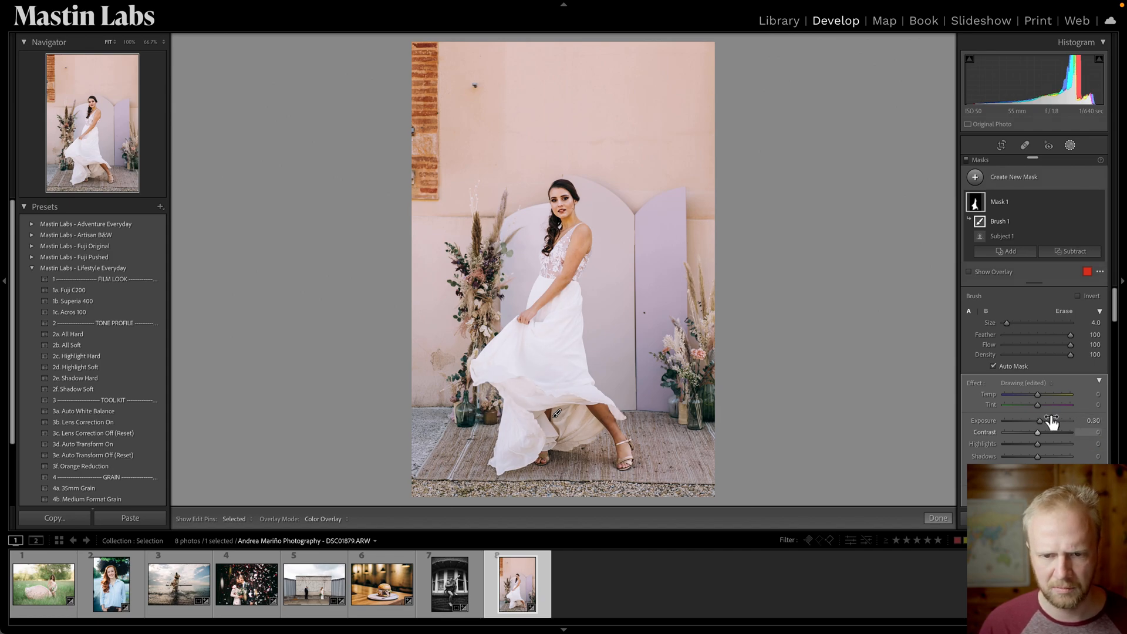
Exit masking and compare the bride photo before and after the edits.
{"action": "key", "text": "k"}
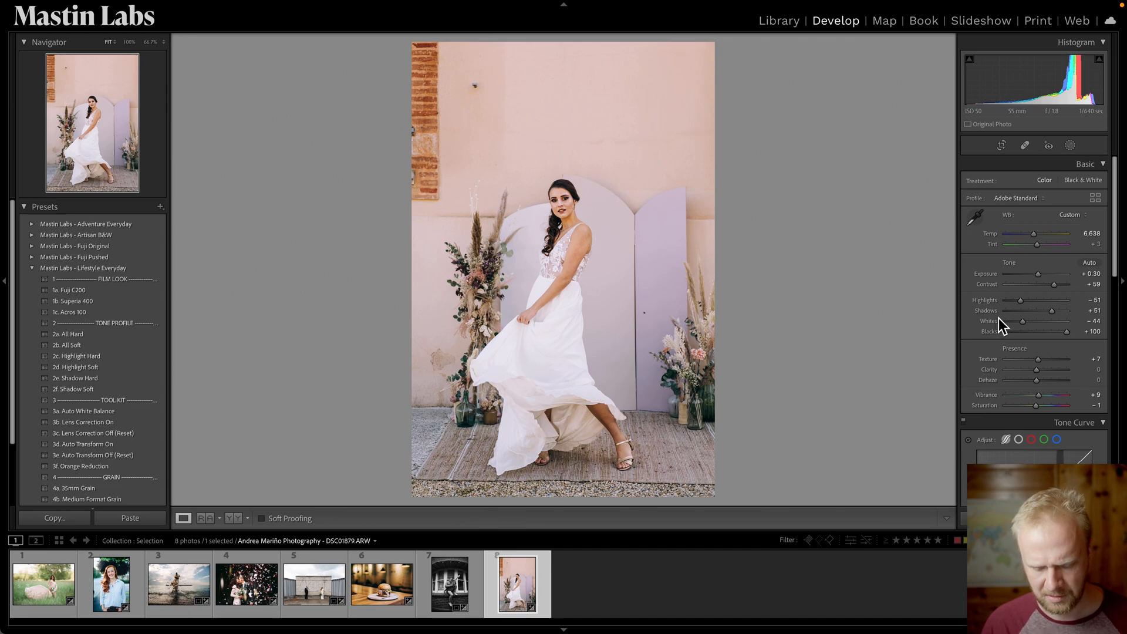
{"action": "key", "text": "backslash"}
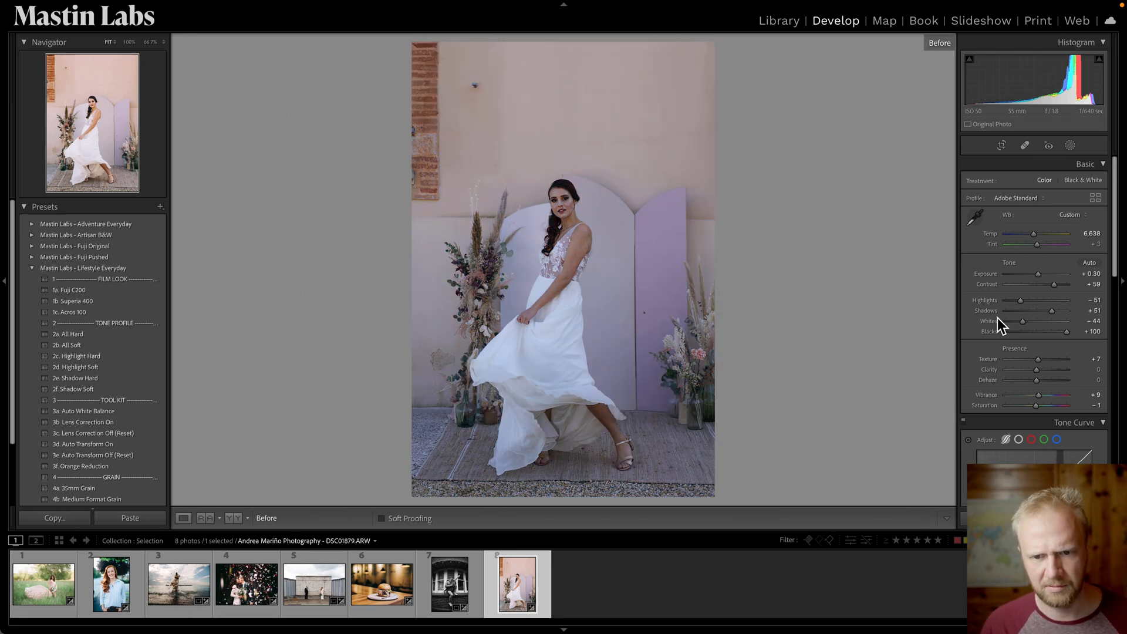
{"action": "key", "text": "backslash"}
{"action": "key", "text": "backslash"}
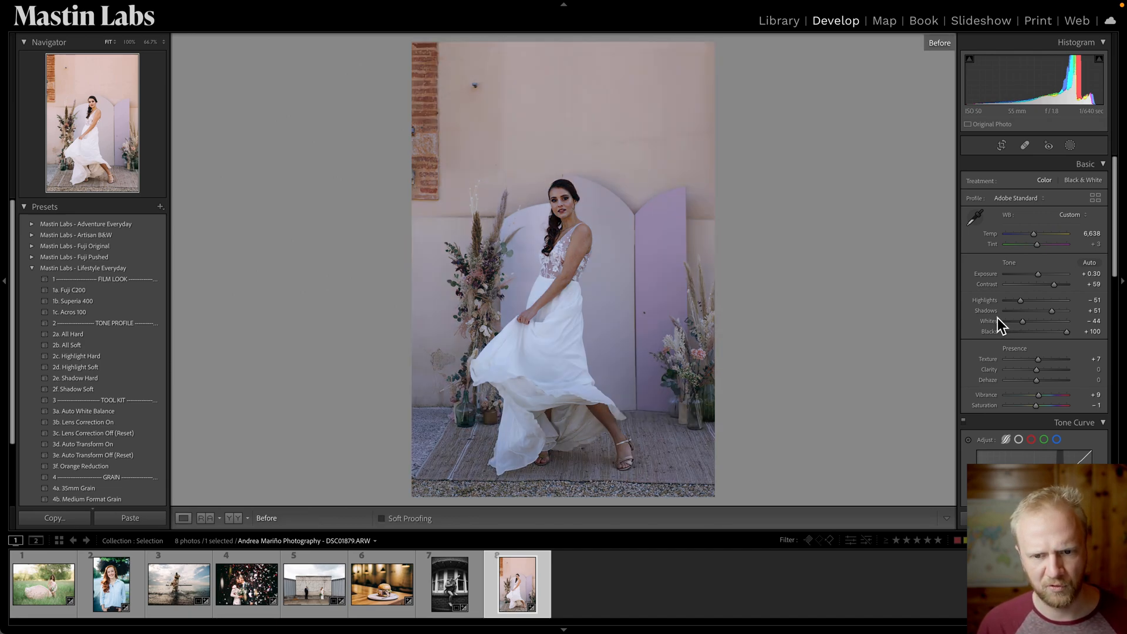
{"action": "key", "text": "backslash"}
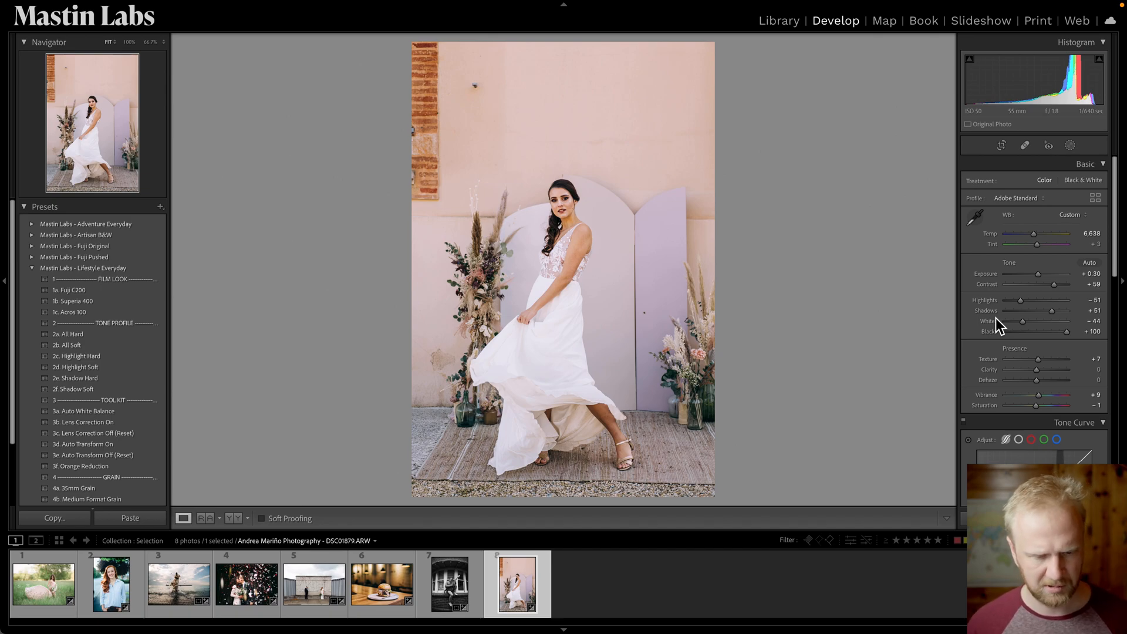
Select all eight photos and show them in the Library grid view.
{"action": "key", "text": "ctrl+a"}
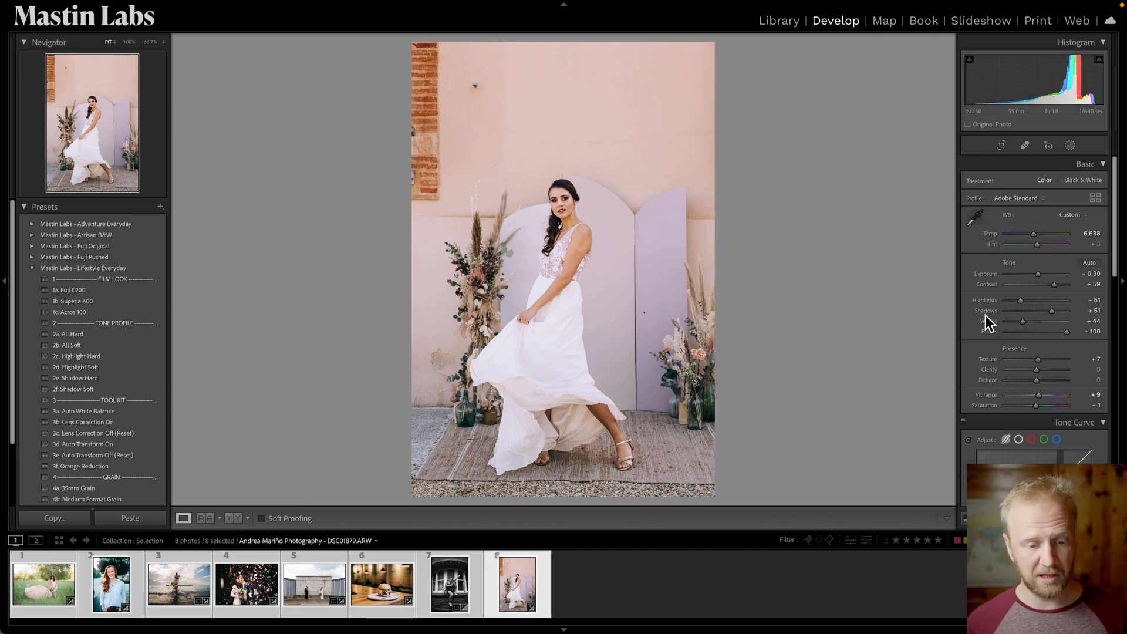
{"action": "key", "text": "g"}
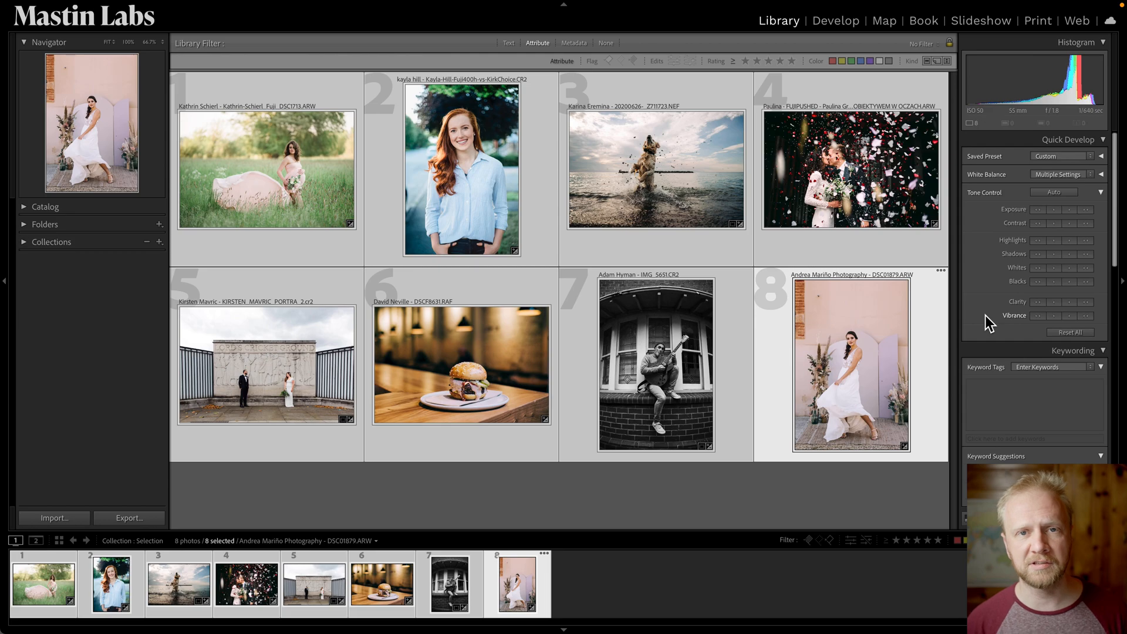